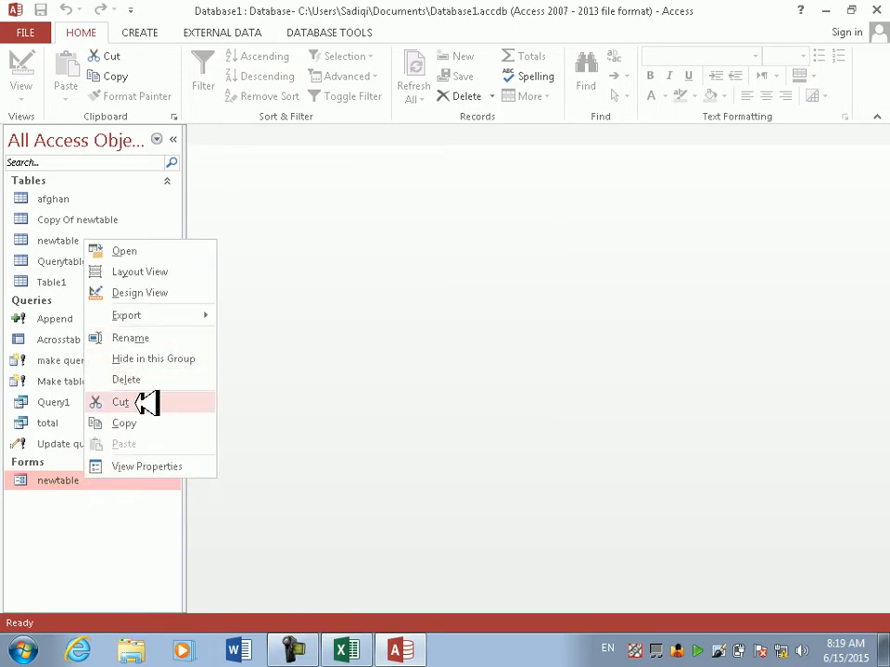
# Delete the newtable form and the Append query from the database
pyautogui.click(141, 380)
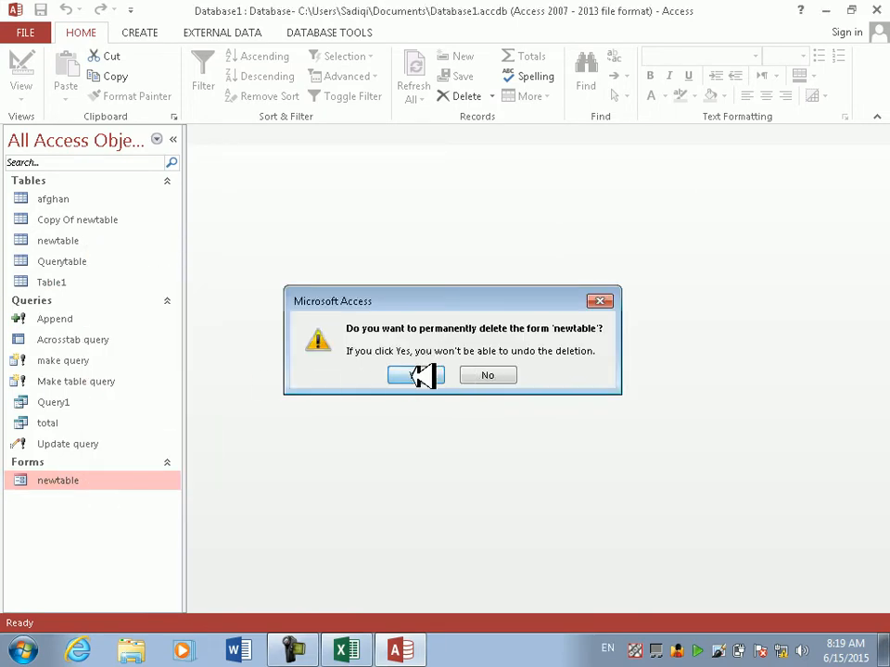
pyautogui.click(419, 374)
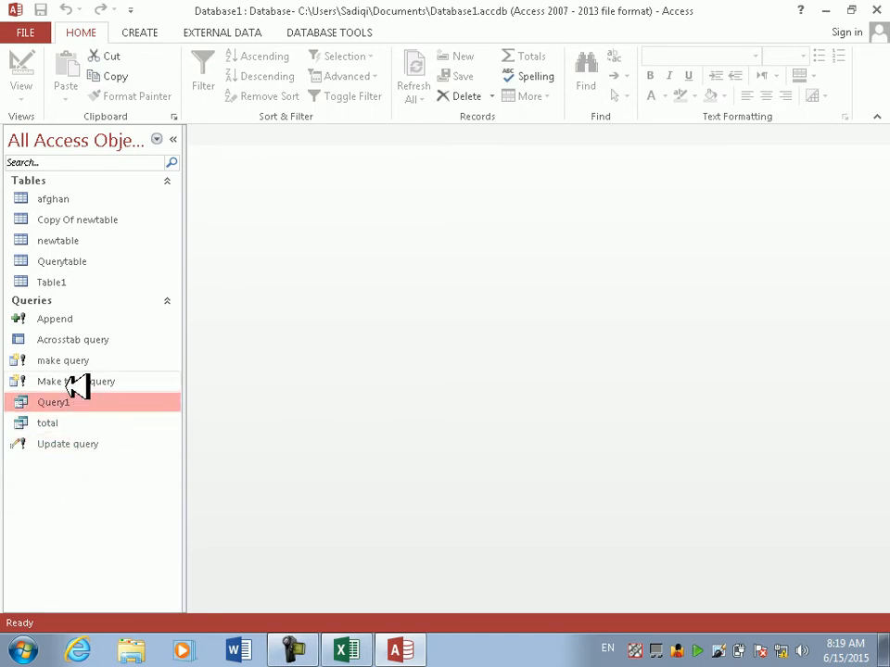
pyautogui.rightClick(82, 319)
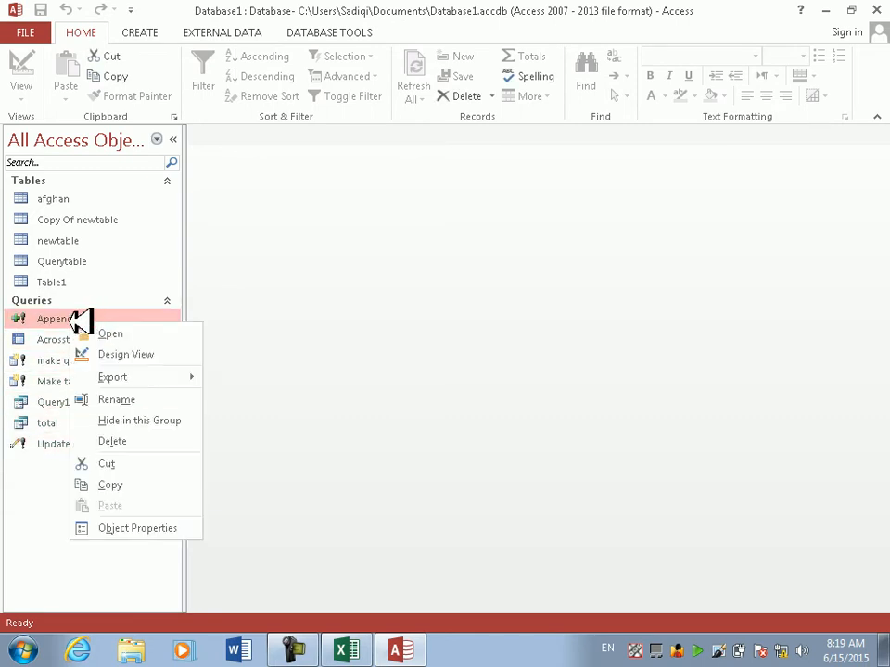
pyautogui.click(185, 437)
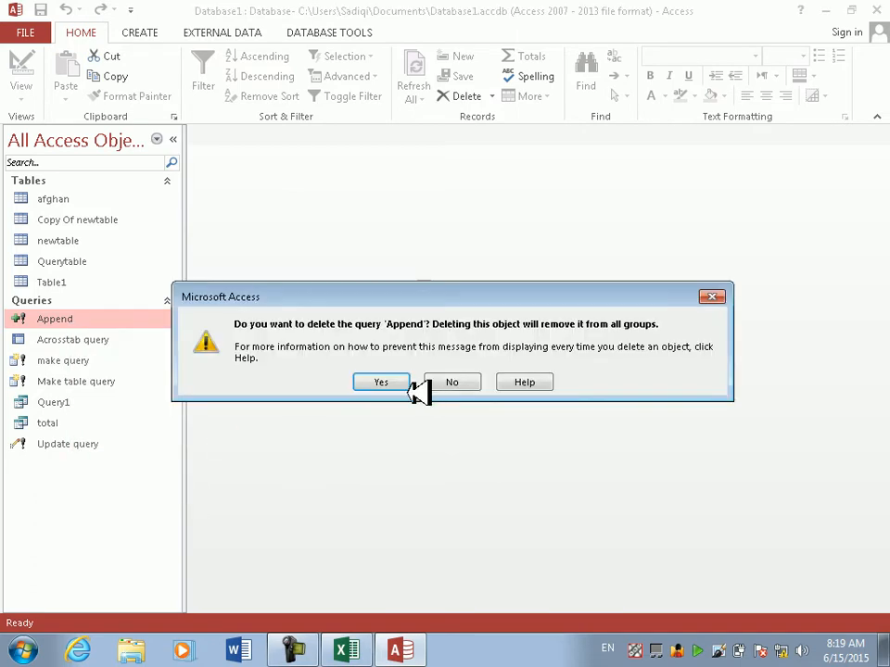
pyautogui.click(381, 383)
# Open the newtable table to review its records and close it again
pyautogui.click(102, 361)
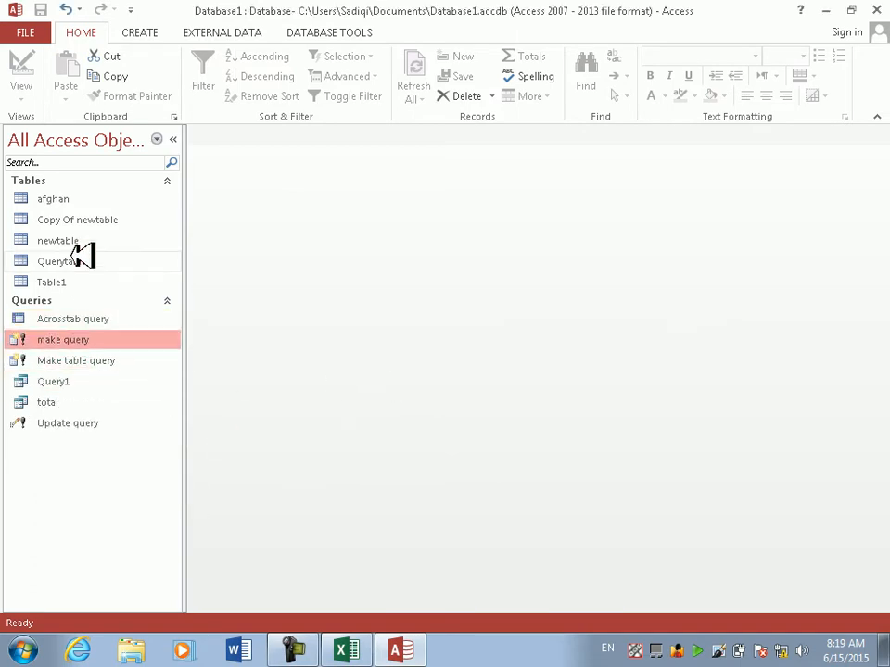
pyautogui.doubleClick(148, 240)
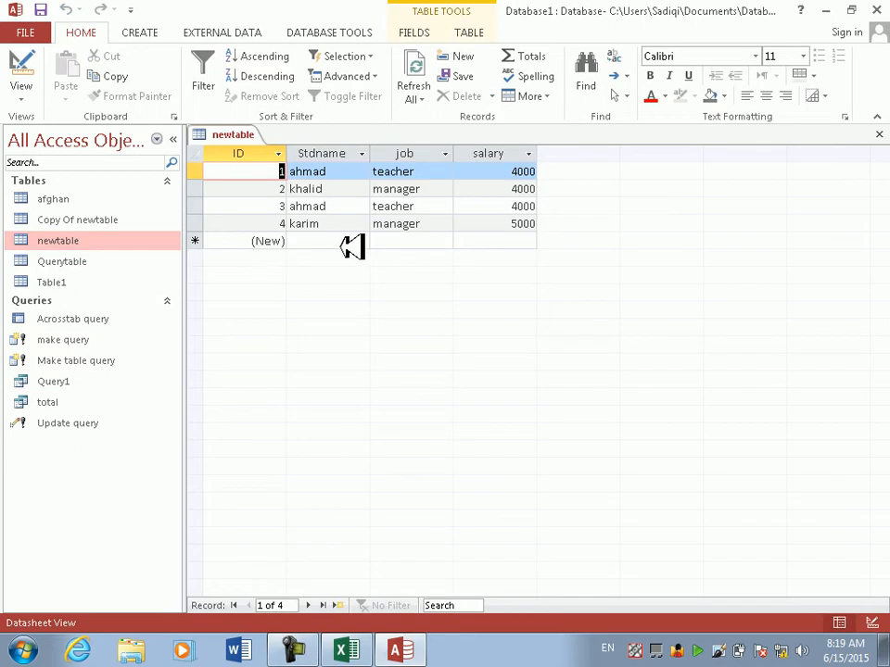
pyautogui.click(882, 136)
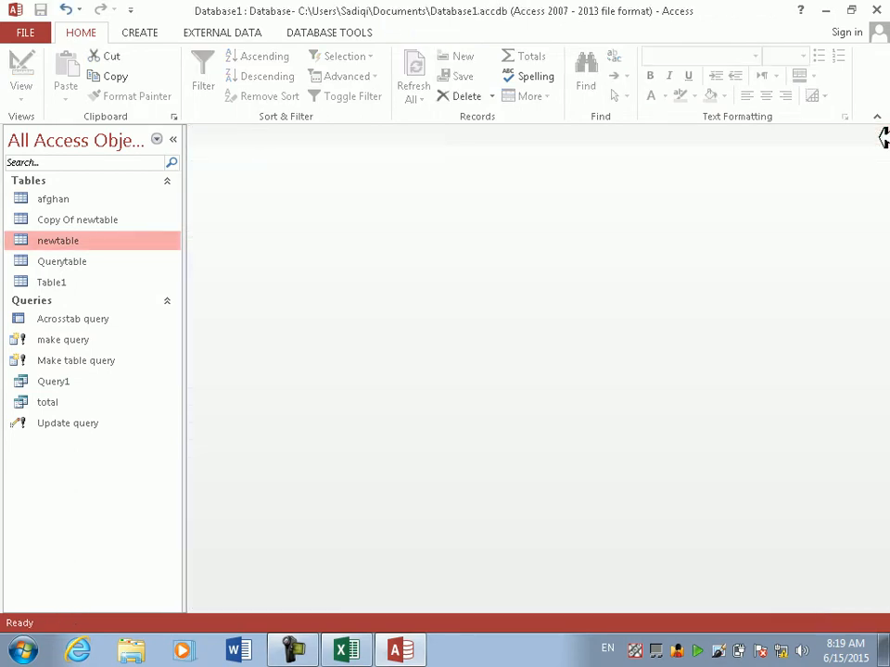
pyautogui.click(139, 33)
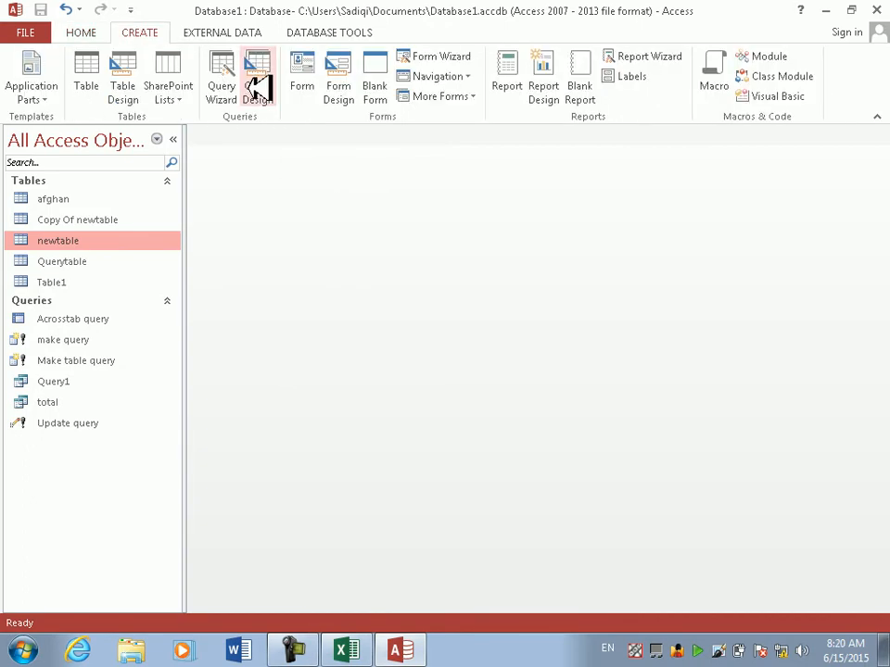
pyautogui.click(258, 79)
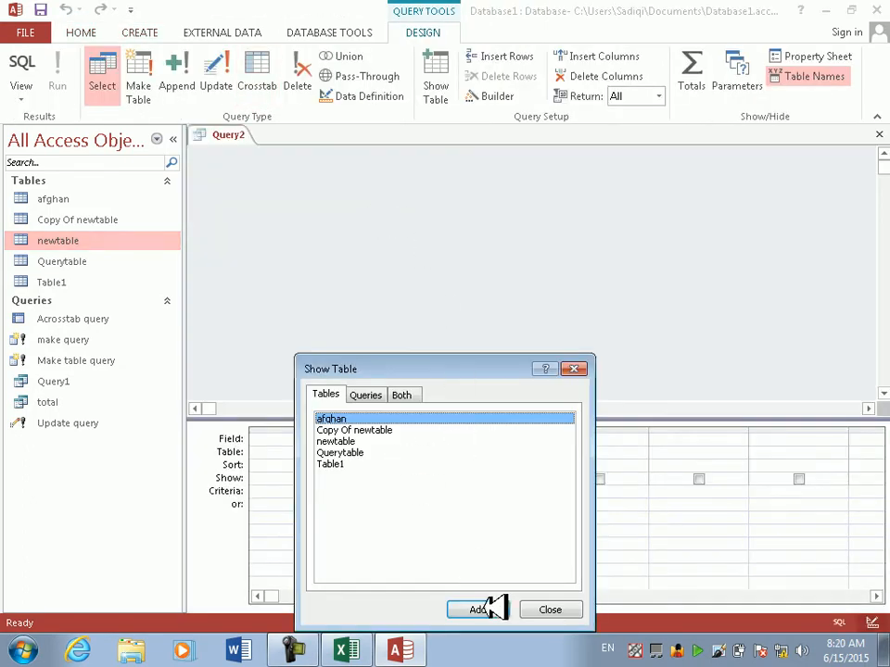
pyautogui.click(367, 441)
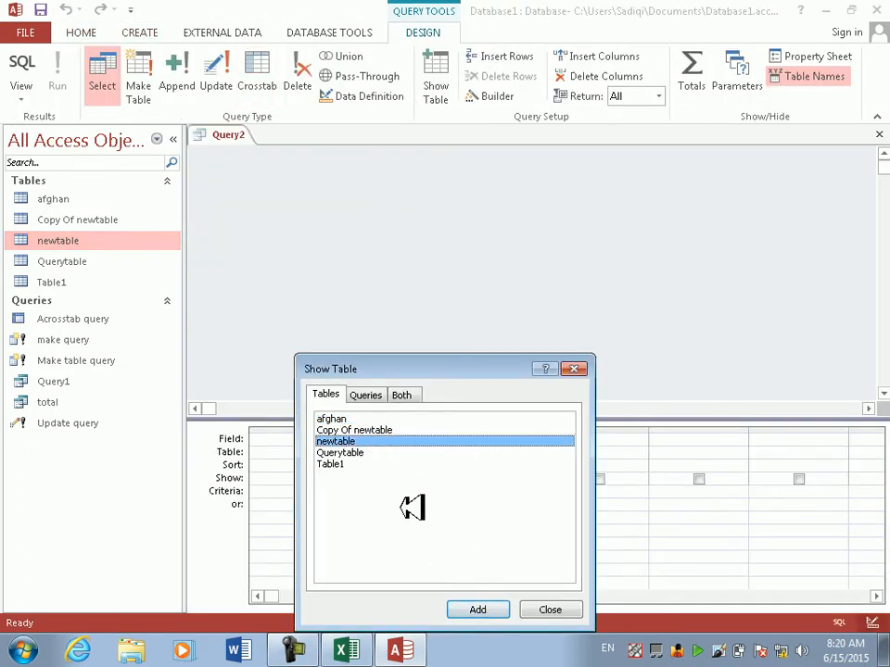
pyautogui.click(489, 604)
pyautogui.click(546, 610)
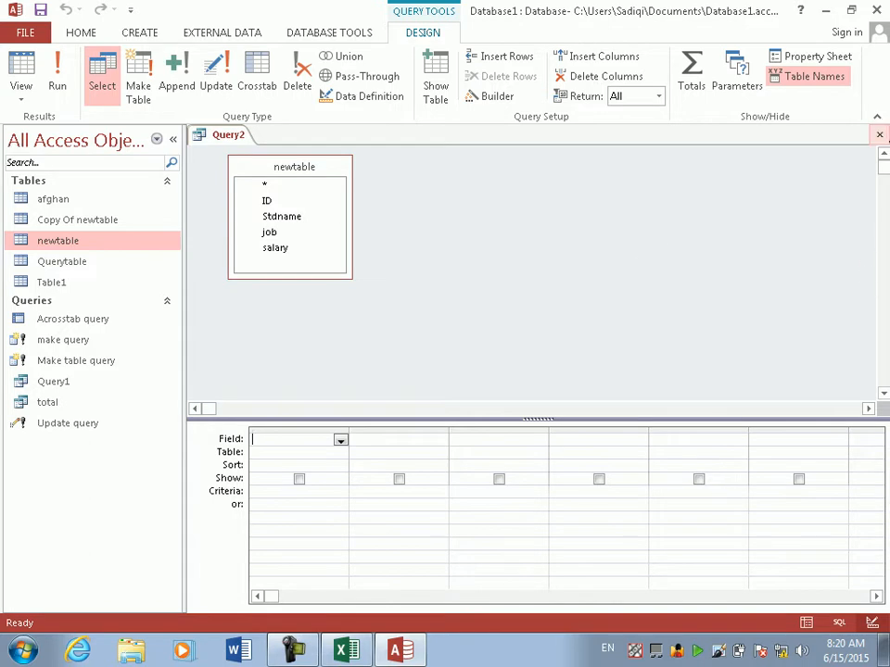
pyautogui.click(879, 135)
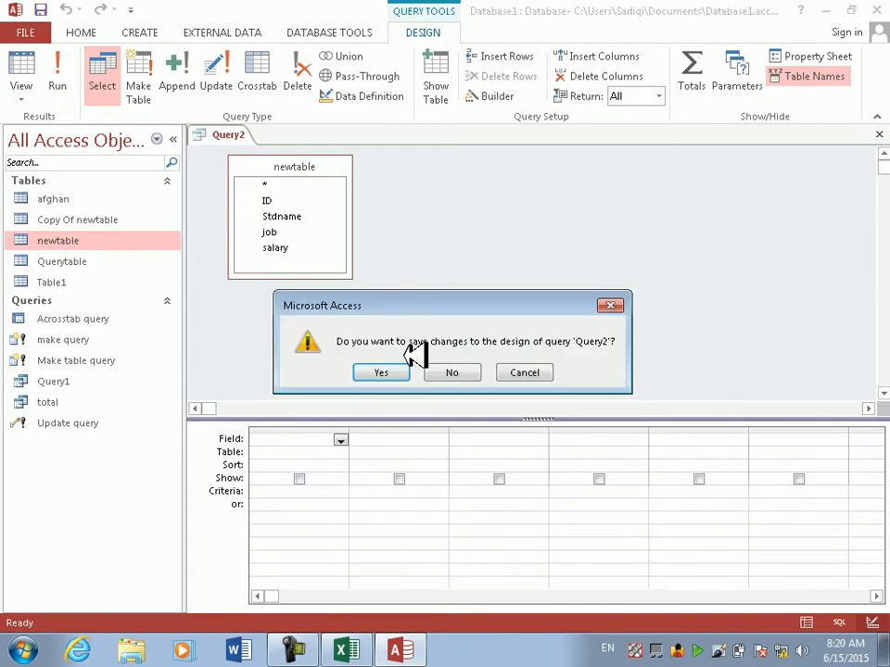
pyautogui.click(468, 373)
# Close the Excel workbook Book1 without saving and delete all records from the Copy Of newtable table in Access
pyautogui.click(101, 221)
pyautogui.doubleClick(104, 223)
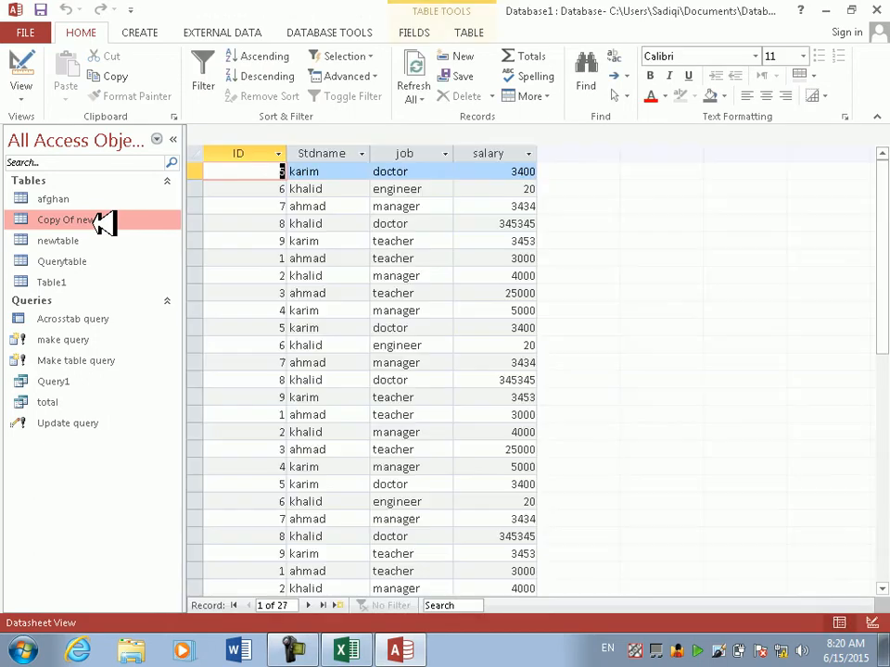
pyautogui.moveTo(199, 172); pyautogui.dragTo(324, 658)
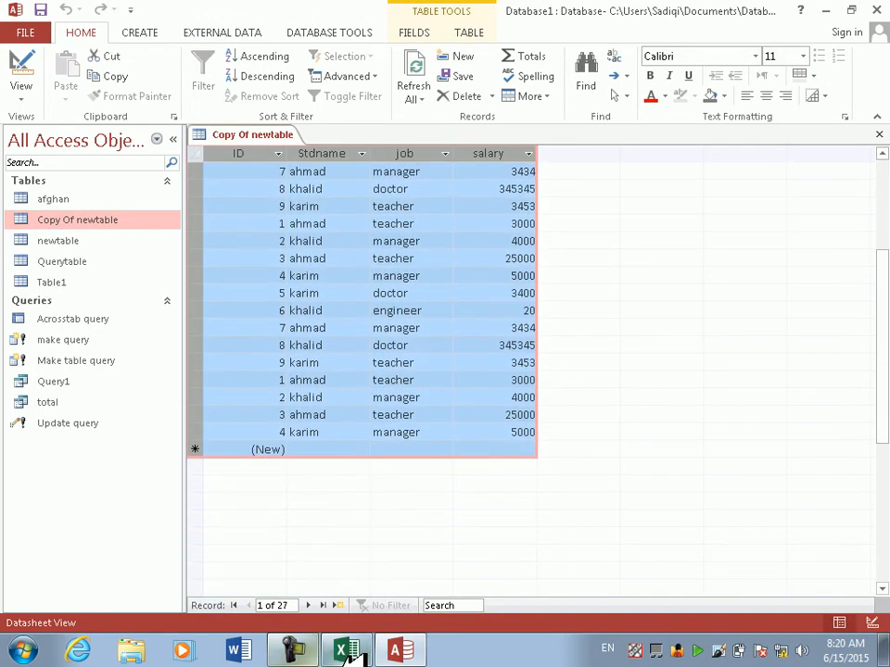
pyautogui.click(352, 654)
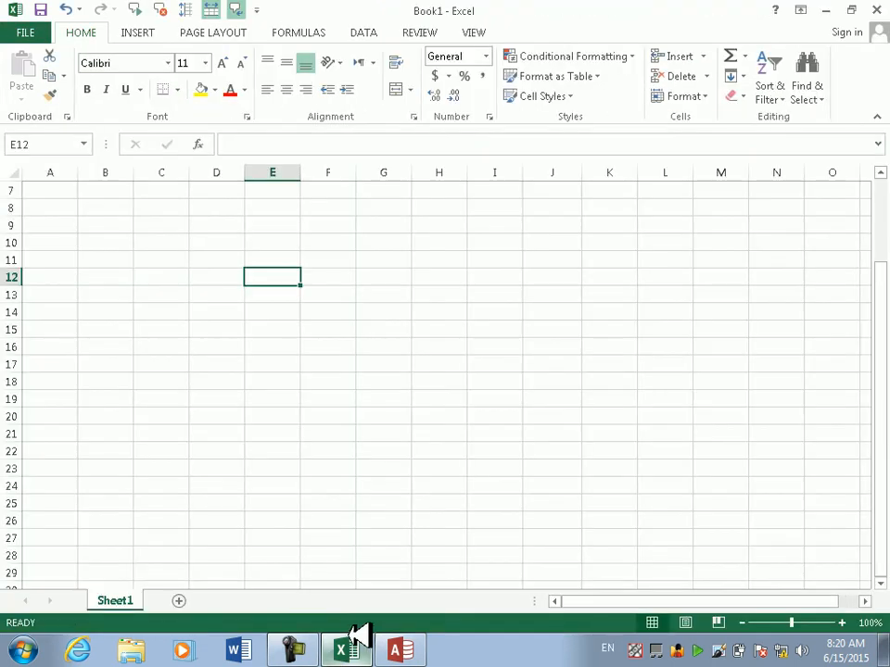
pyautogui.click(877, 10)
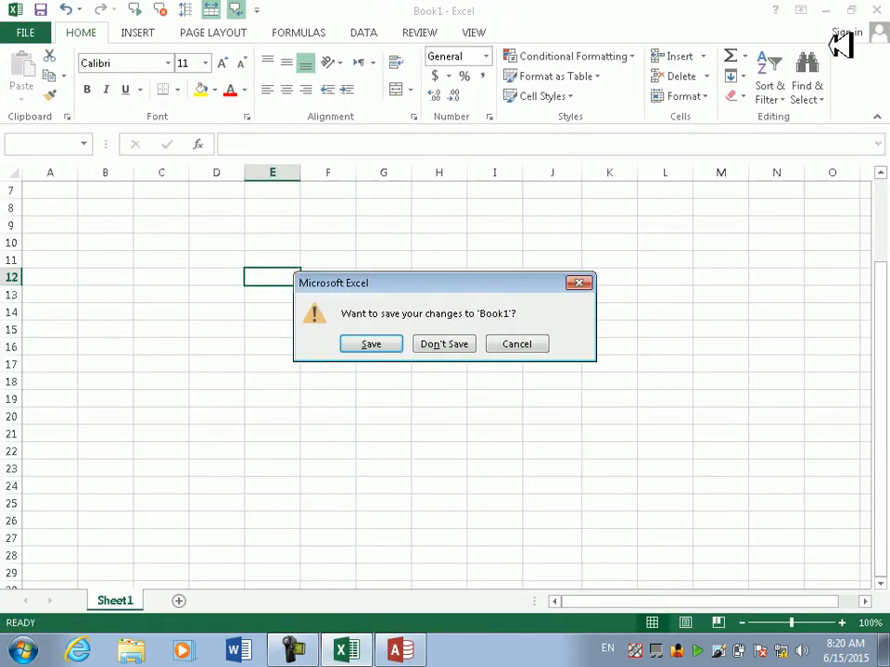
pyautogui.click(441, 341)
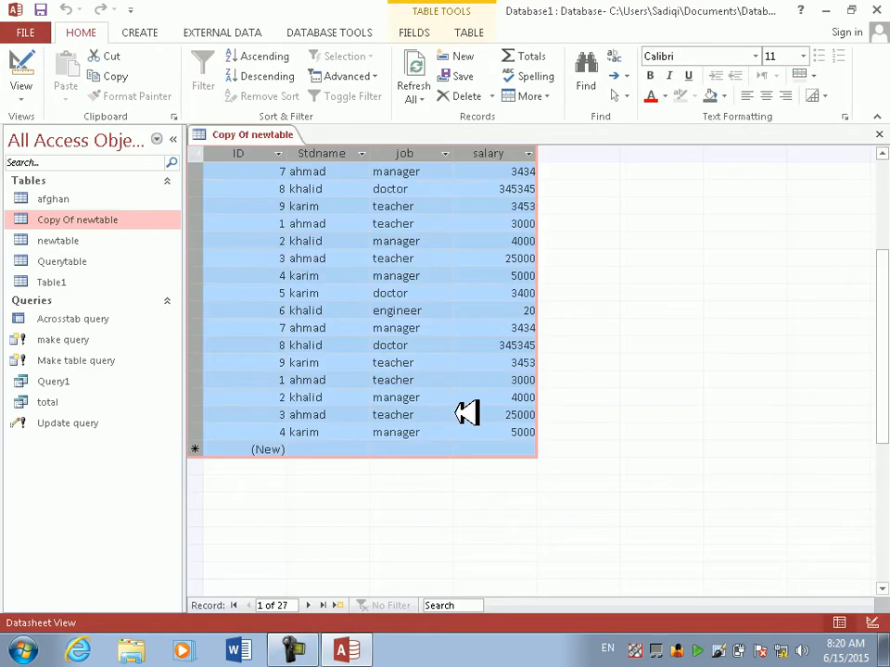
pyautogui.press('Delete')
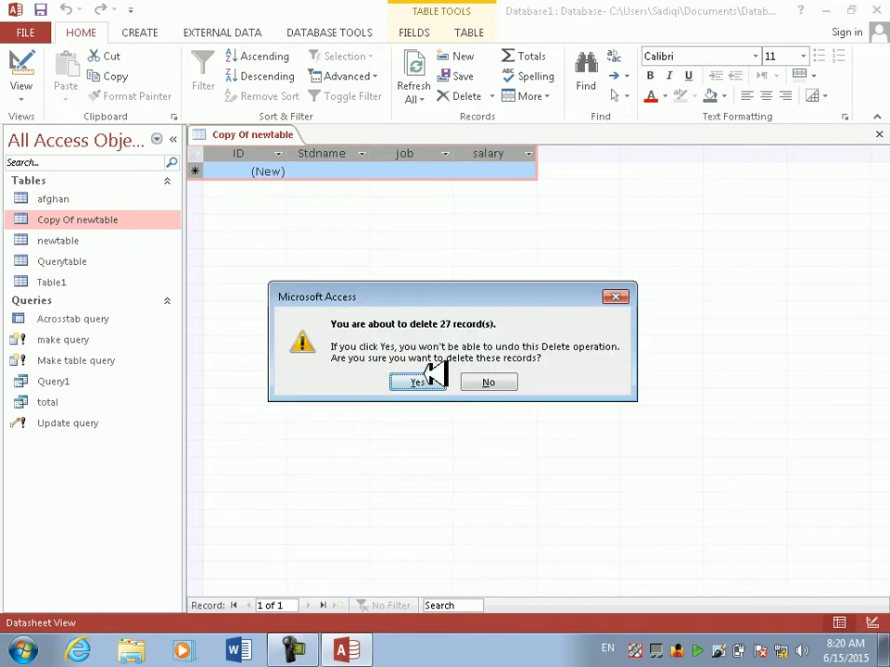
pyautogui.click(426, 379)
# Open newtable and compare its records with the Copy Of newtable table
pyautogui.click(139, 258)
pyautogui.click(87, 221)
pyautogui.doubleClick(89, 242)
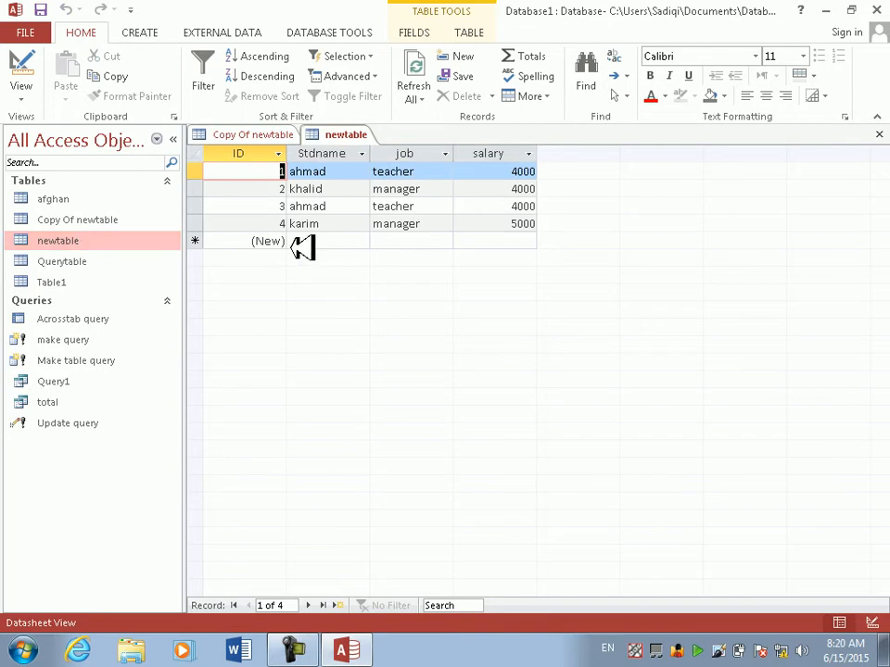
pyautogui.click(119, 222)
pyautogui.doubleClick(117, 223)
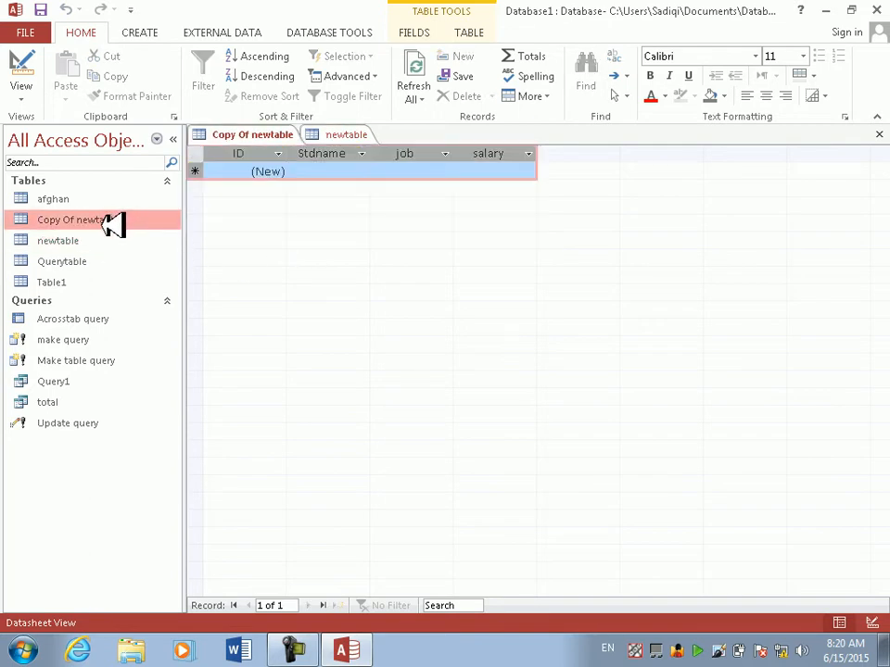
pyautogui.click(90, 242)
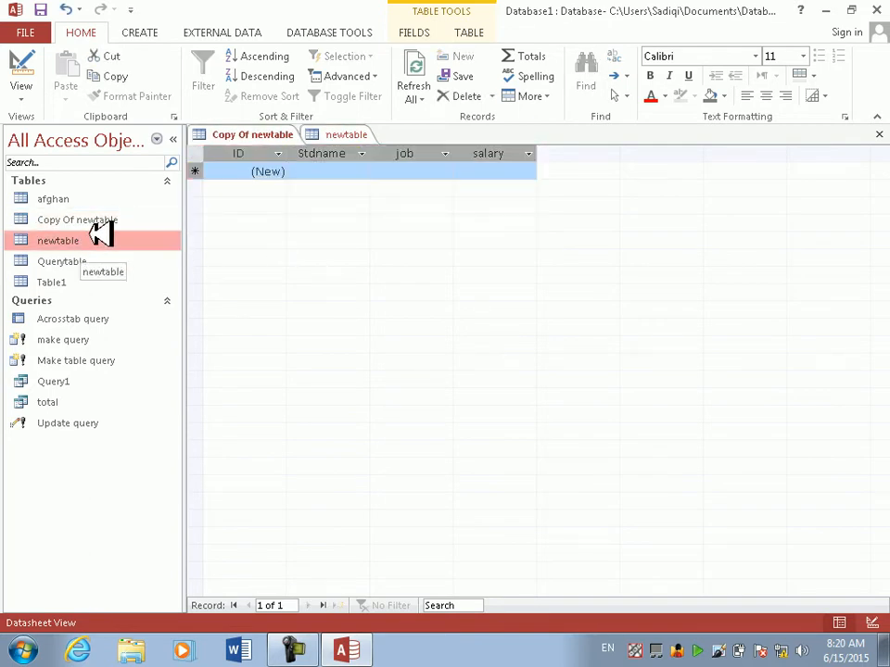
pyautogui.click(111, 225)
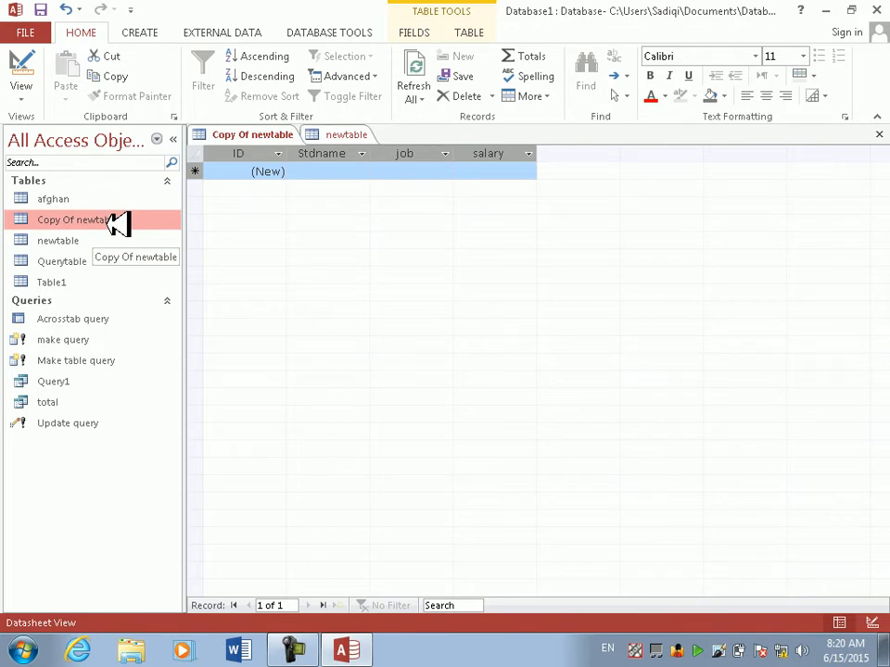
pyautogui.click(84, 237)
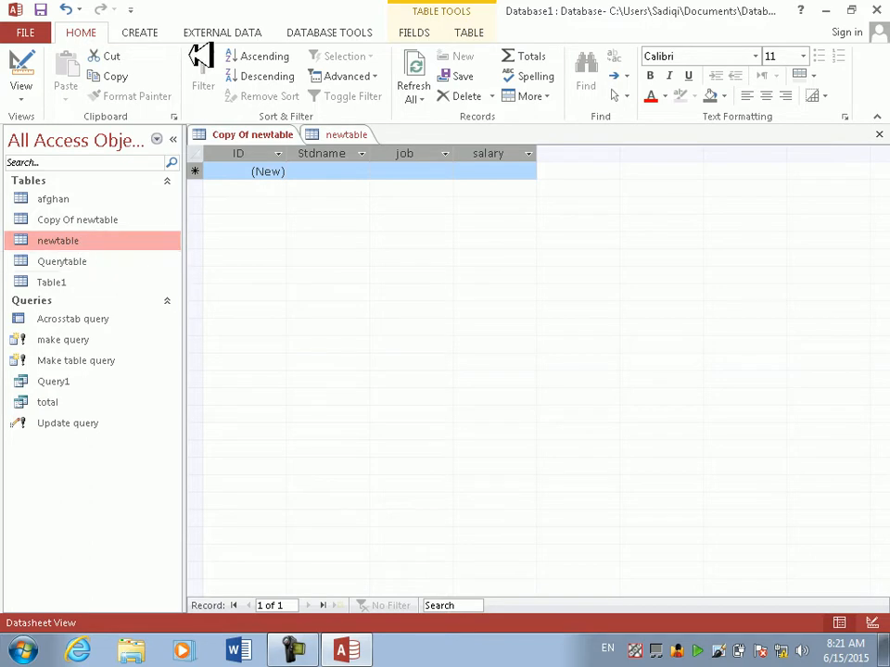
# Create a new query in design view based on newtable and add the ID, Stdname, job and salary fields
pyautogui.click(163, 33)
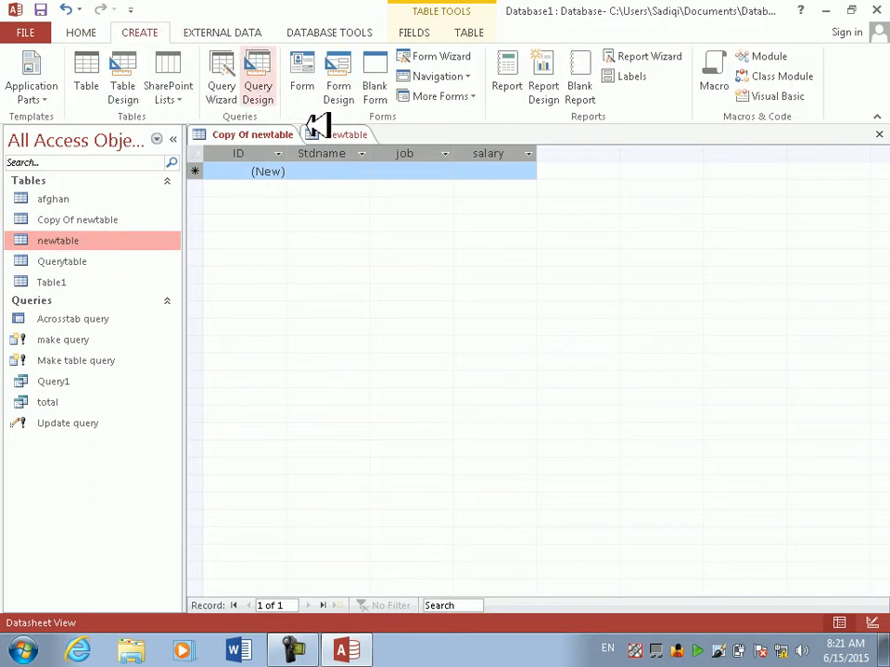
pyautogui.click(262, 78)
pyautogui.click(361, 441)
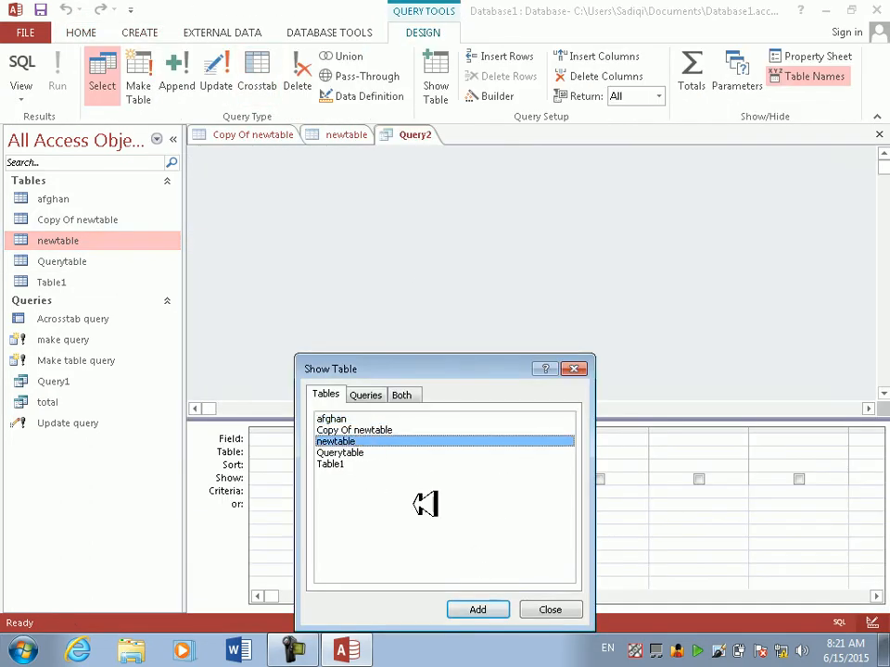
pyautogui.click(495, 610)
pyautogui.click(548, 612)
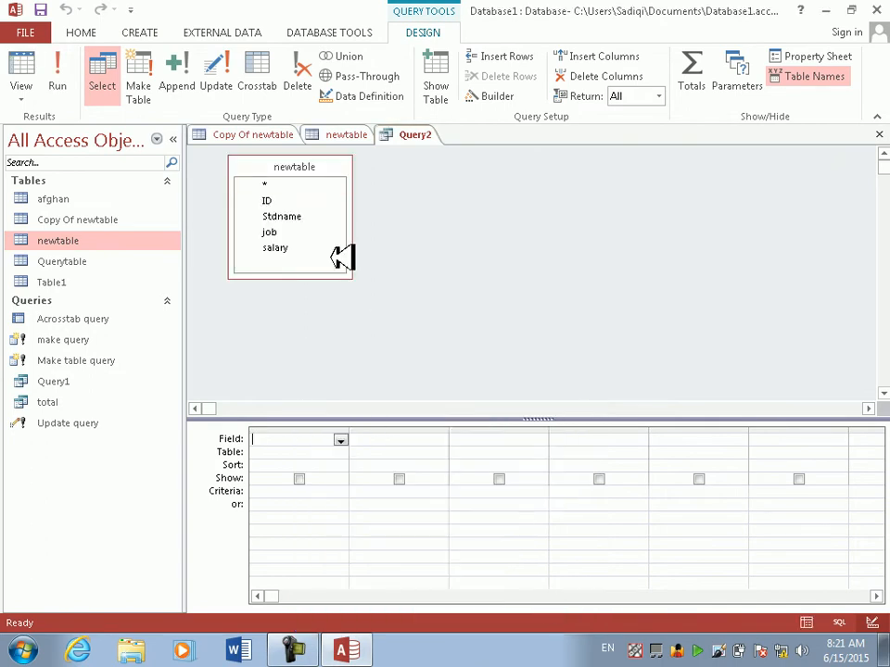
pyautogui.doubleClick(330, 167)
pyautogui.moveTo(303, 320); pyautogui.dragTo(296, 453)
# Make the query an append query targeting Copy Of newtable in the current database and run it
pyautogui.click(175, 76)
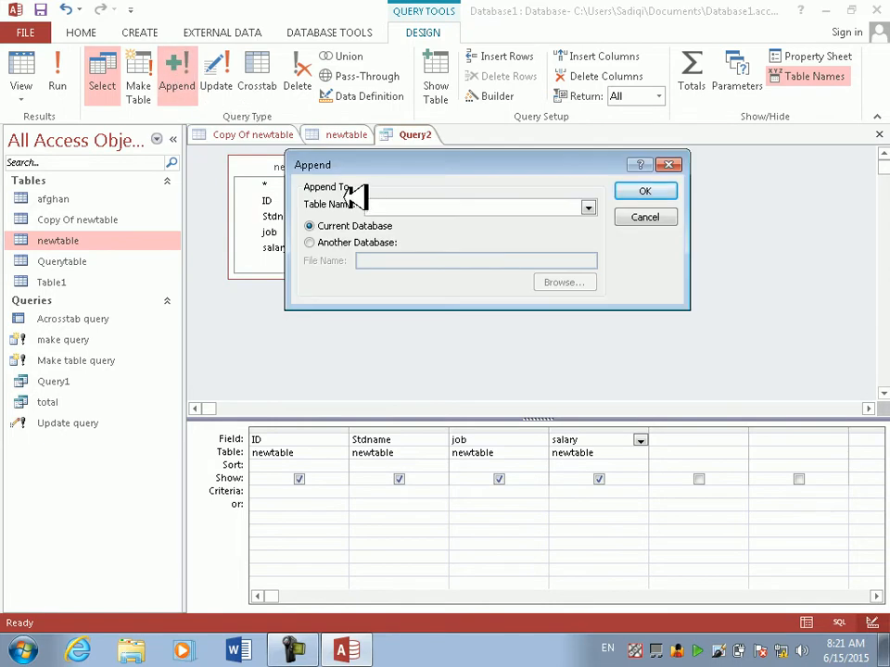
pyautogui.click(387, 243)
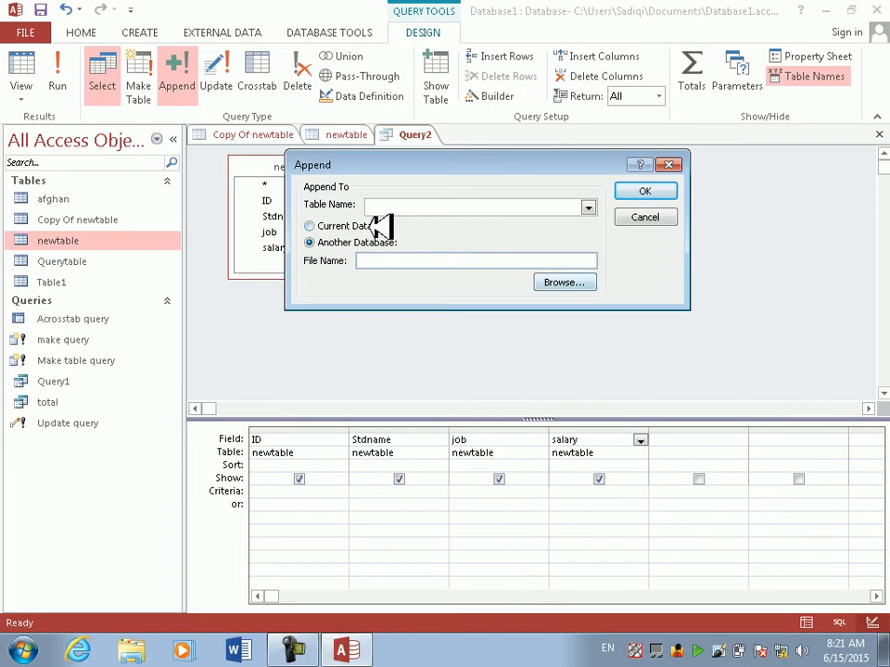
pyautogui.click(375, 227)
pyautogui.click(587, 208)
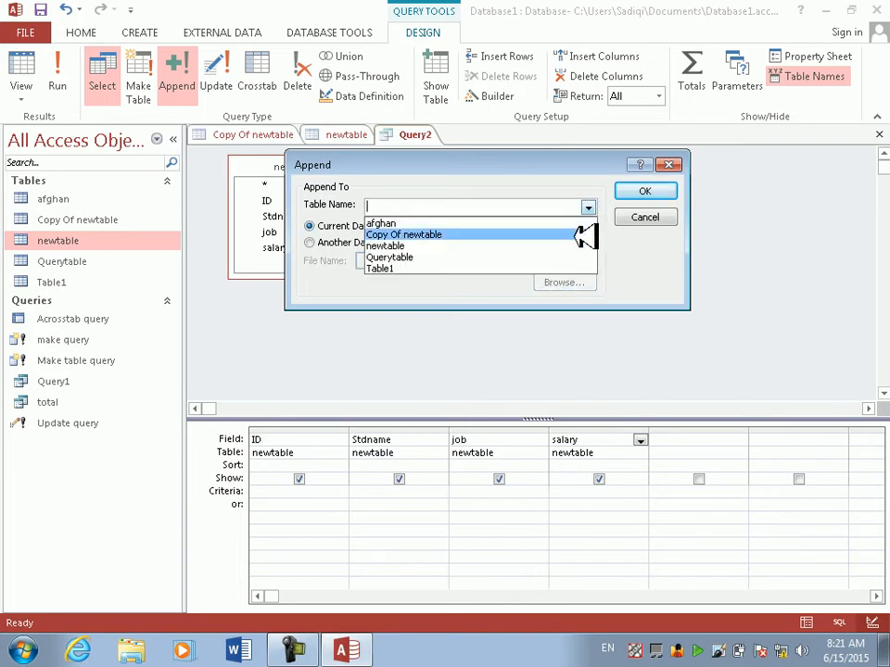
pyautogui.click(585, 236)
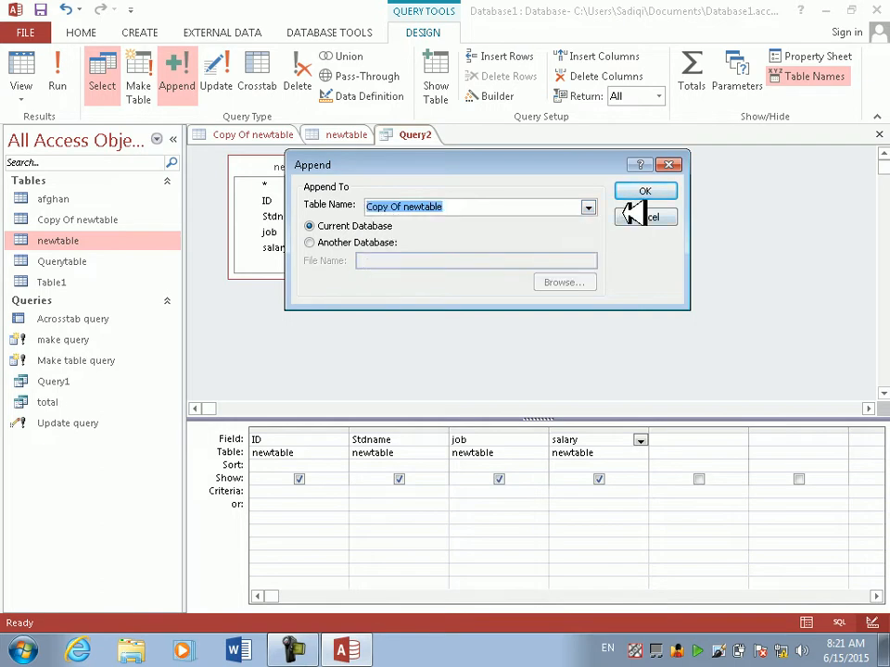
pyautogui.click(641, 191)
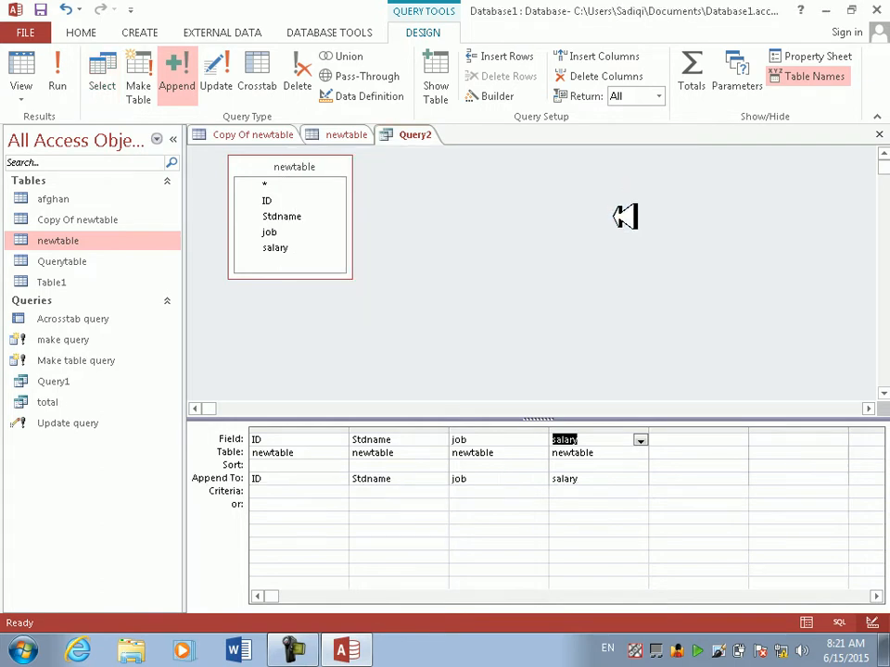
pyautogui.click(60, 84)
pyautogui.click(421, 382)
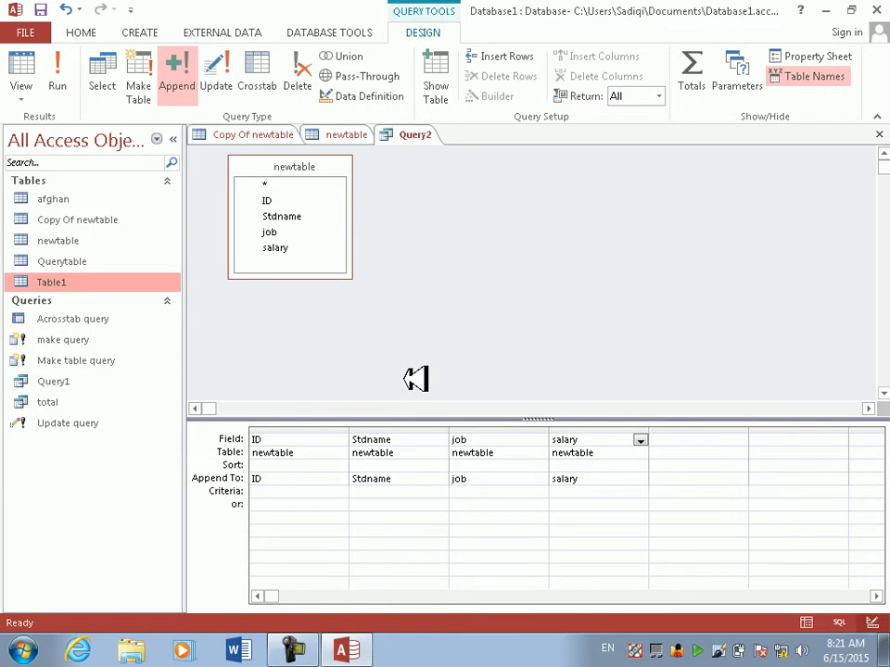
# Check the Copy Of newtable table for the appended records and close it
pyautogui.click(57, 240)
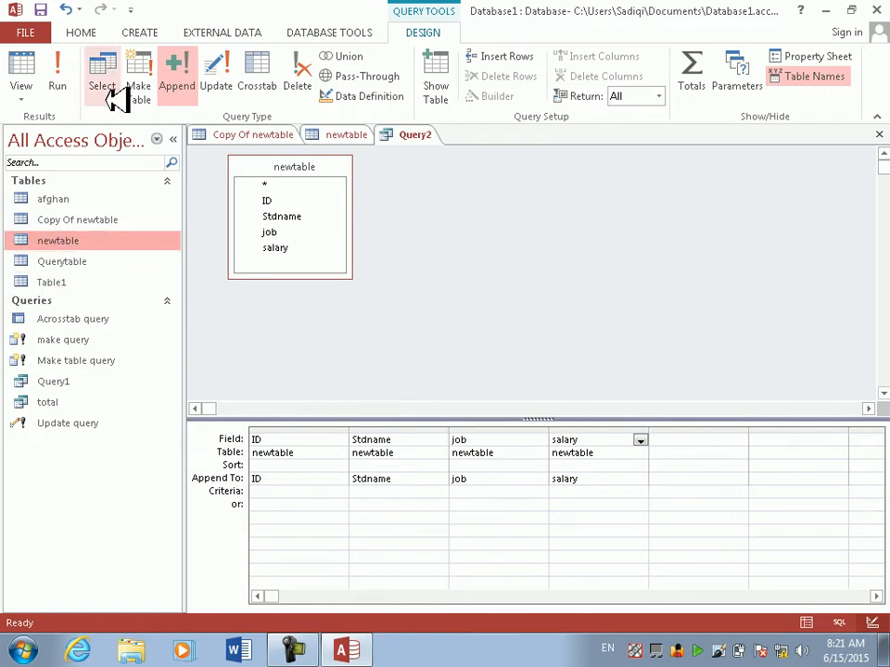
pyautogui.click(99, 261)
pyautogui.doubleClick(93, 222)
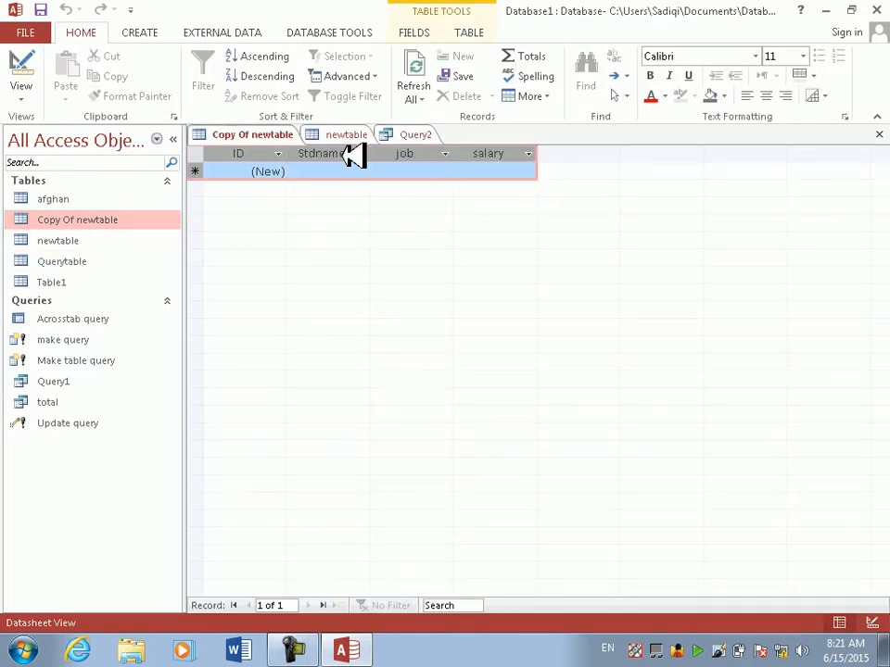
pyautogui.click(879, 133)
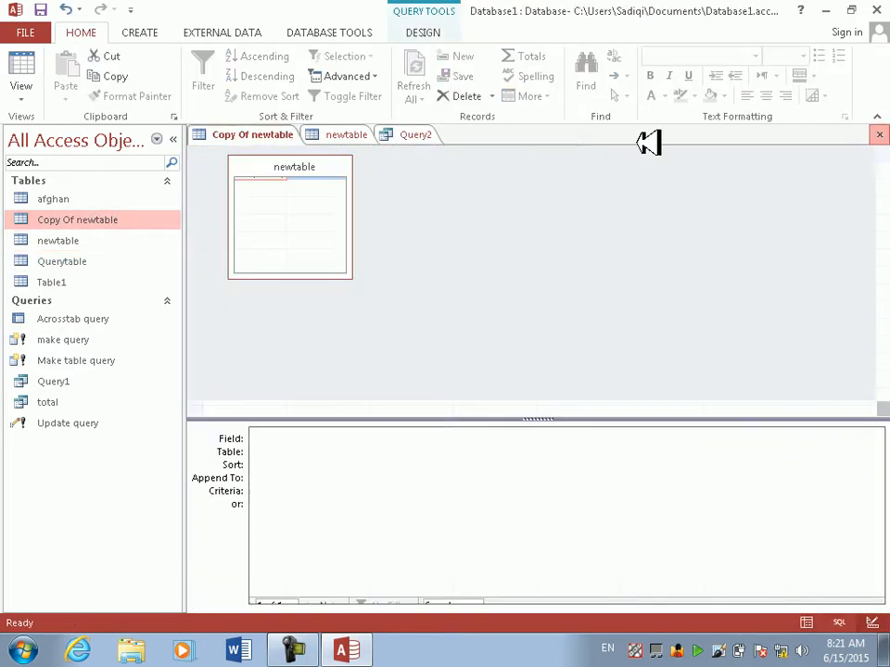
# Close the open tables, run the append query two more times and close it without saving
pyautogui.click(240, 135)
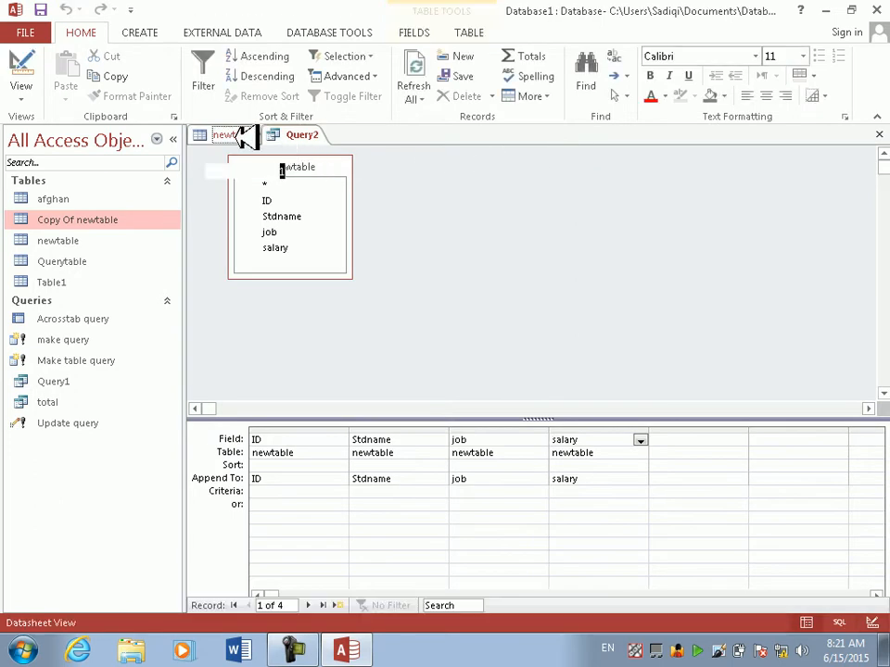
pyautogui.click(879, 135)
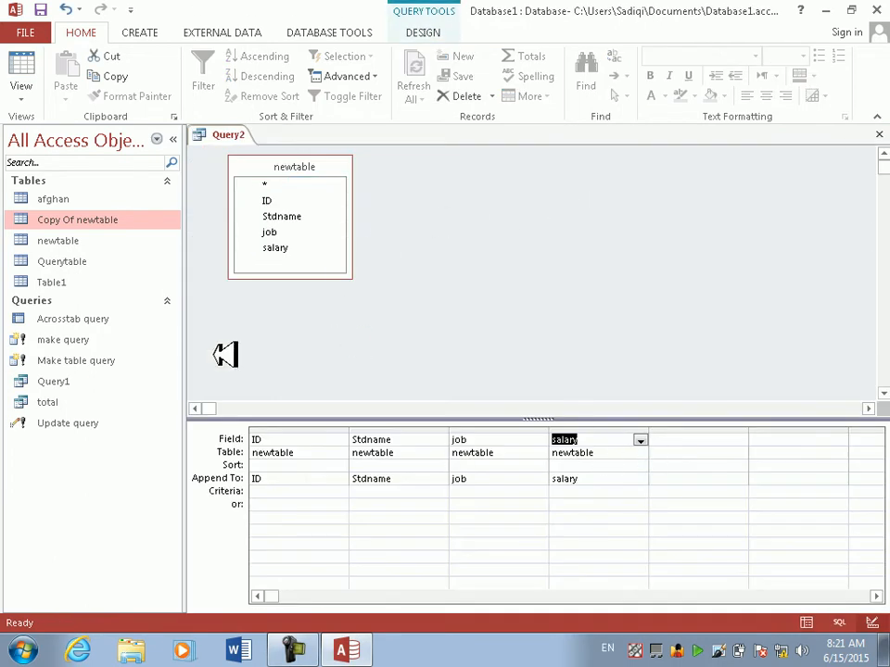
pyautogui.click(412, 35)
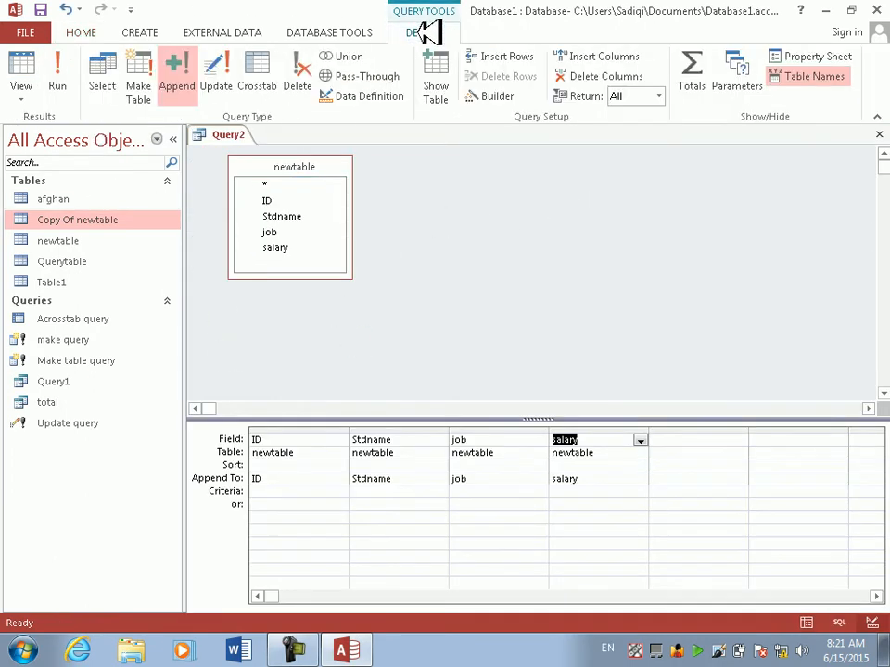
pyautogui.click(58, 72)
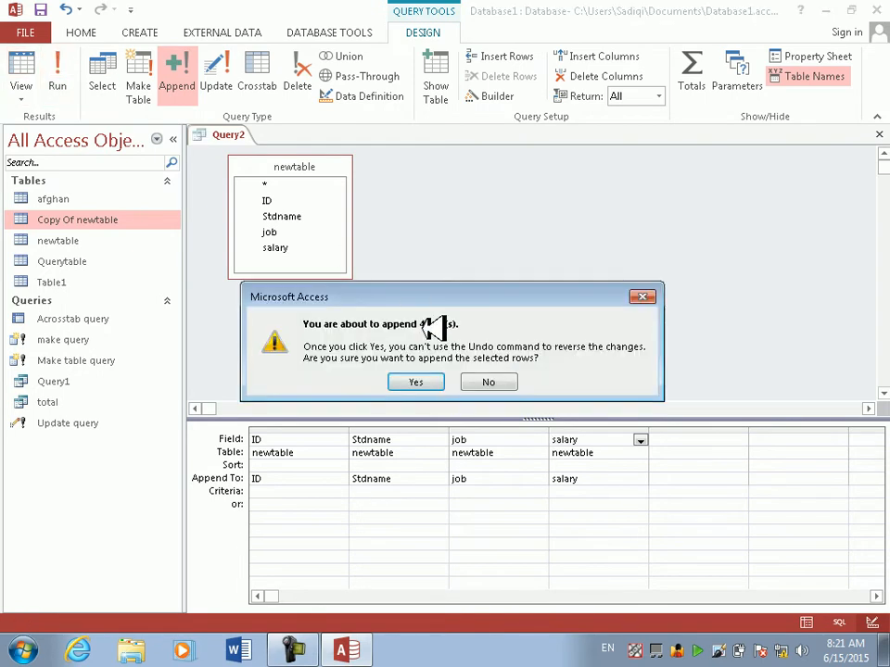
pyautogui.click(417, 374)
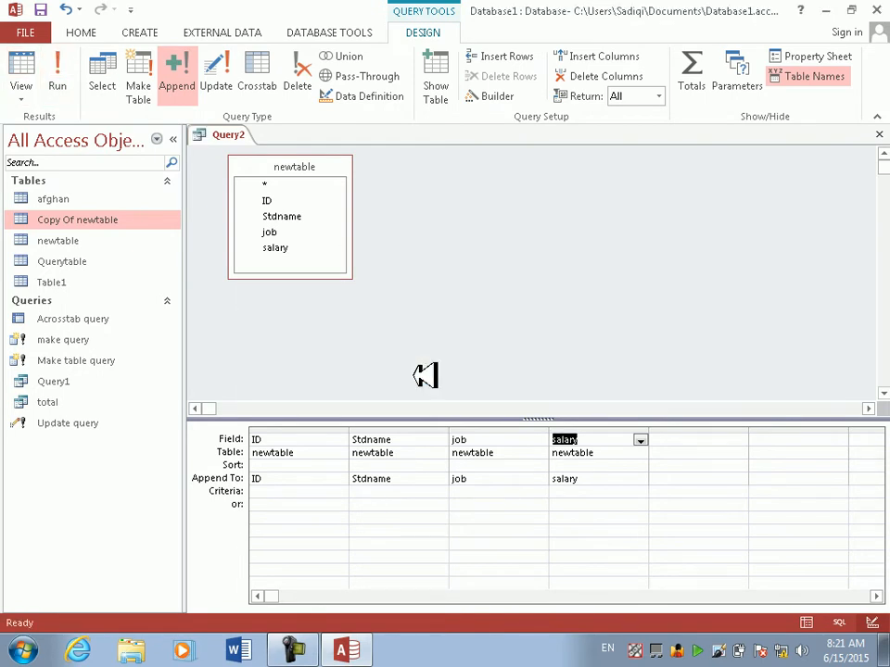
pyautogui.click(76, 76)
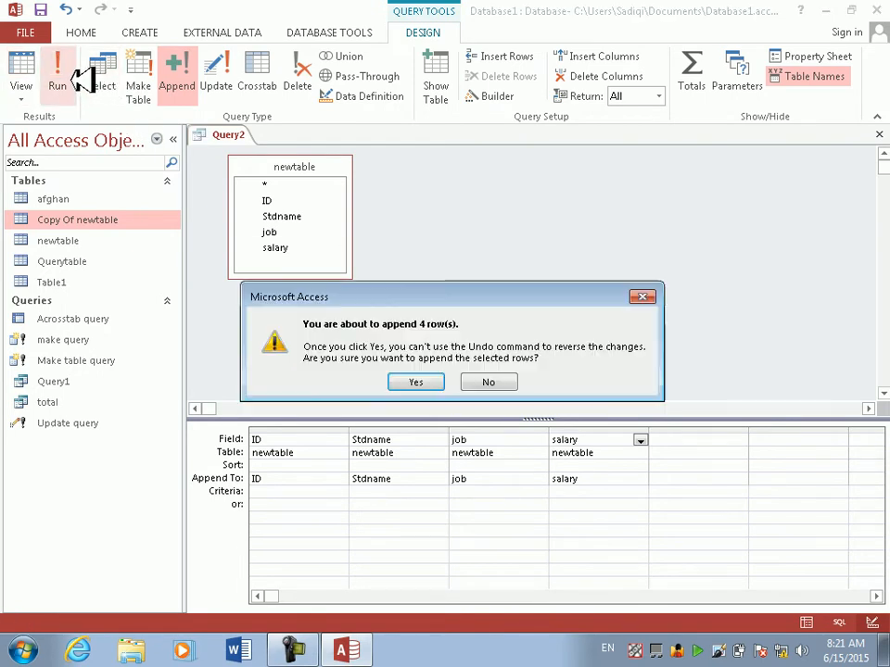
pyautogui.click(431, 381)
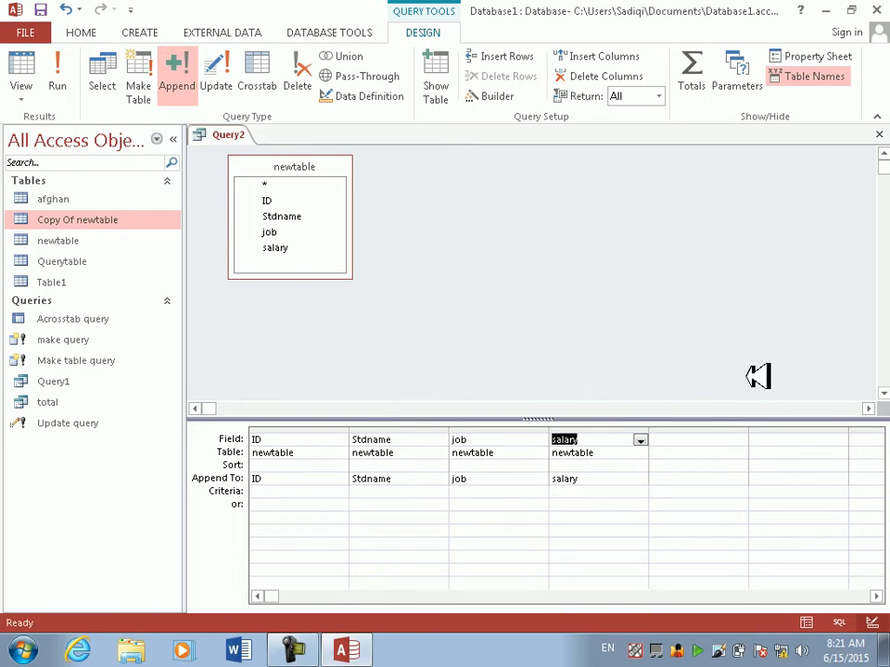
pyautogui.click(881, 136)
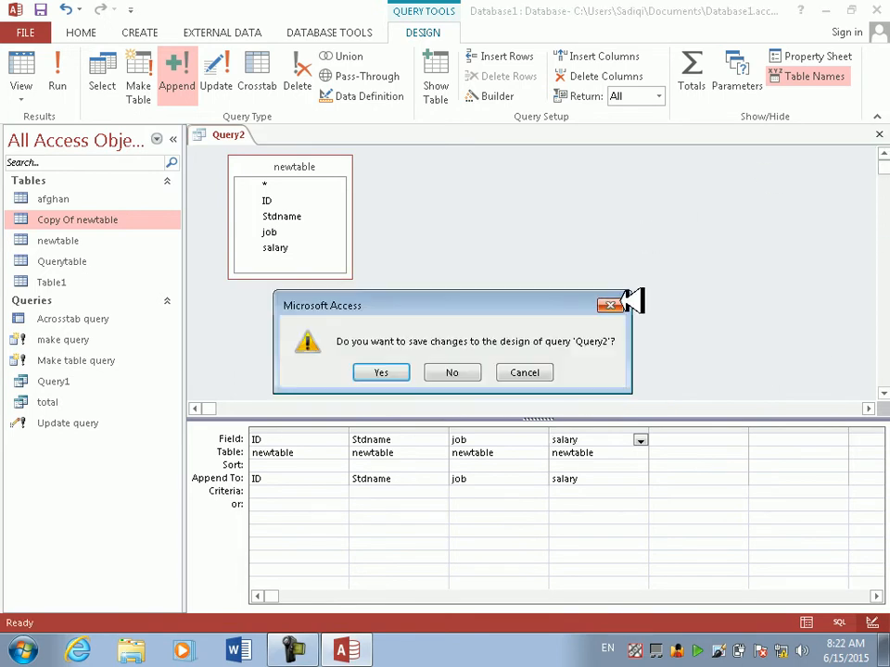
pyautogui.click(466, 369)
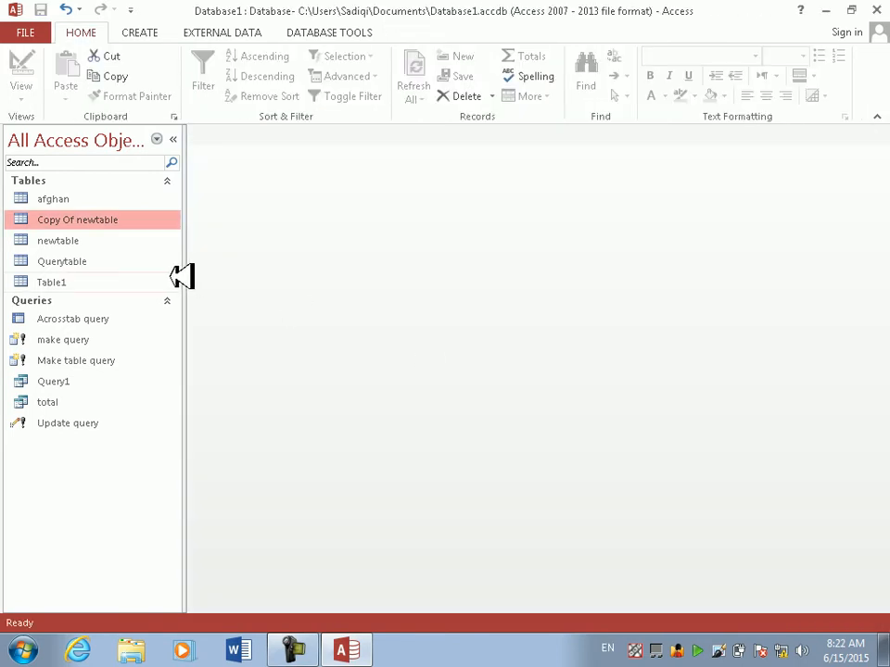
# Open the Copy Of newtable table, examine the appended groups of records and close it
pyautogui.doubleClick(87, 219)
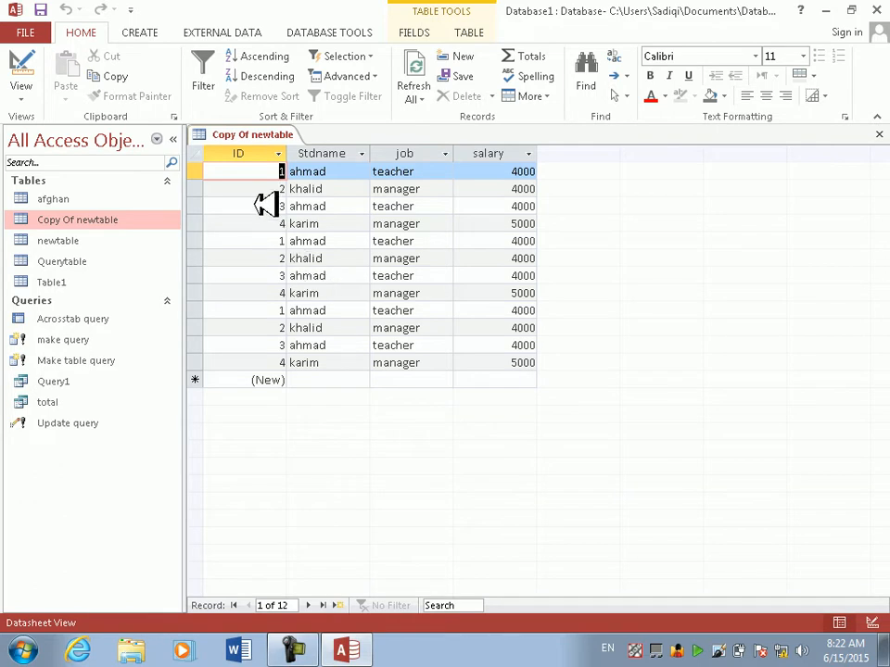
pyautogui.moveTo(204, 169); pyautogui.dragTo(211, 362)
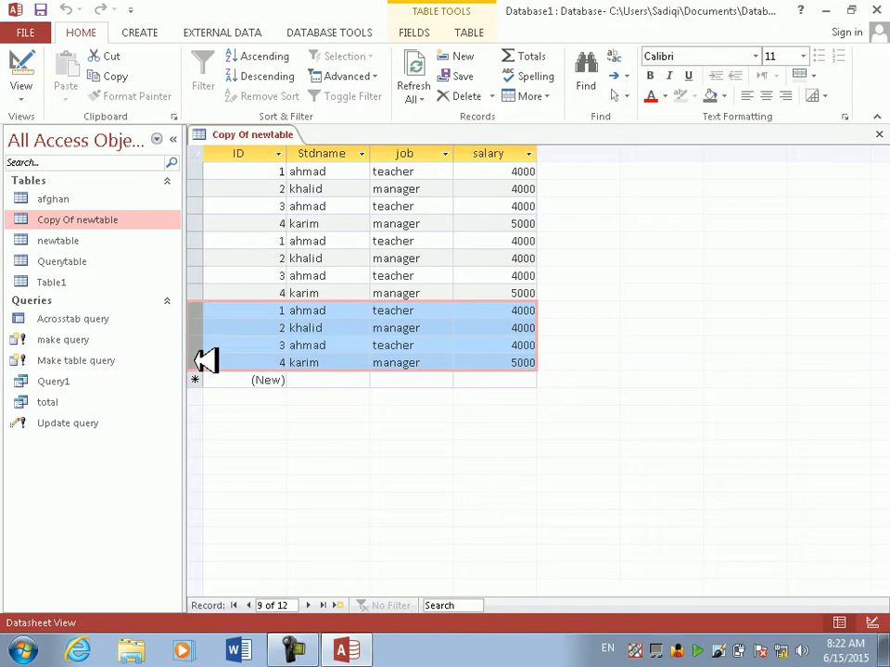
pyautogui.click(176, 339)
pyautogui.moveTo(192, 340); pyautogui.dragTo(165, 281)
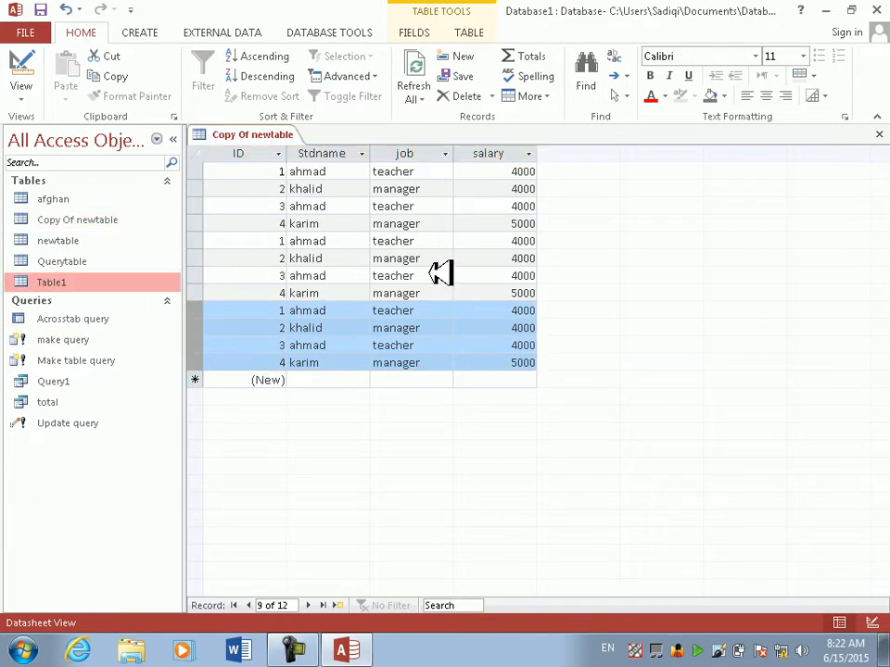
pyautogui.click(391, 245)
pyautogui.click(367, 219)
pyautogui.click(396, 206)
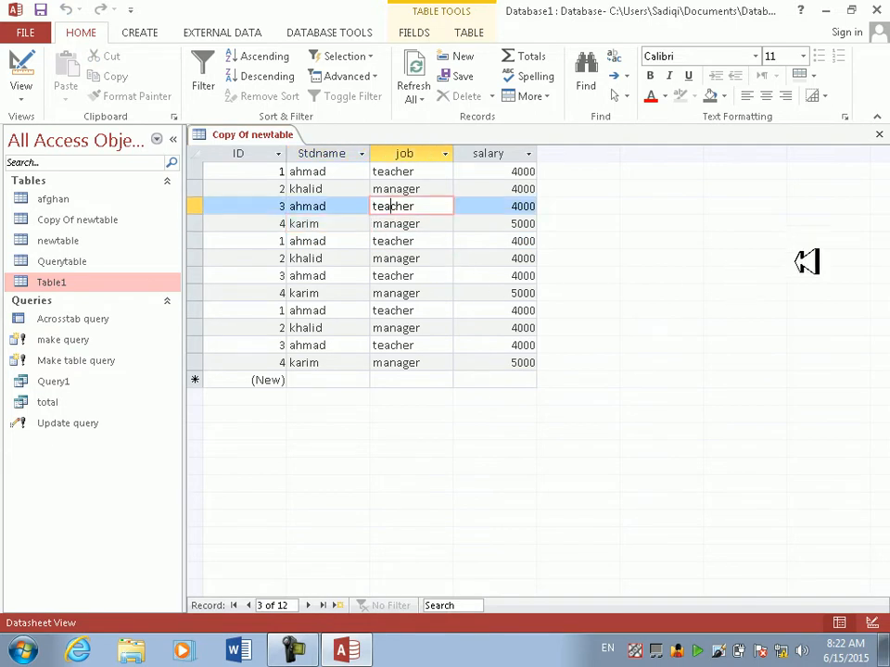
pyautogui.click(880, 136)
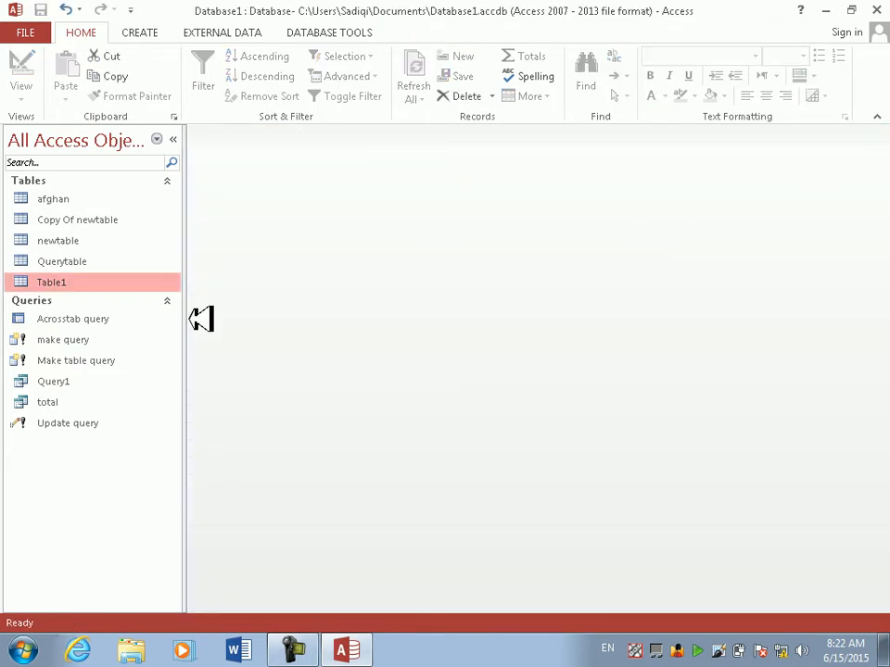
# Delete the Copy Of newtable table from the database
pyautogui.doubleClick(139, 213)
pyautogui.rightClick(137, 213)
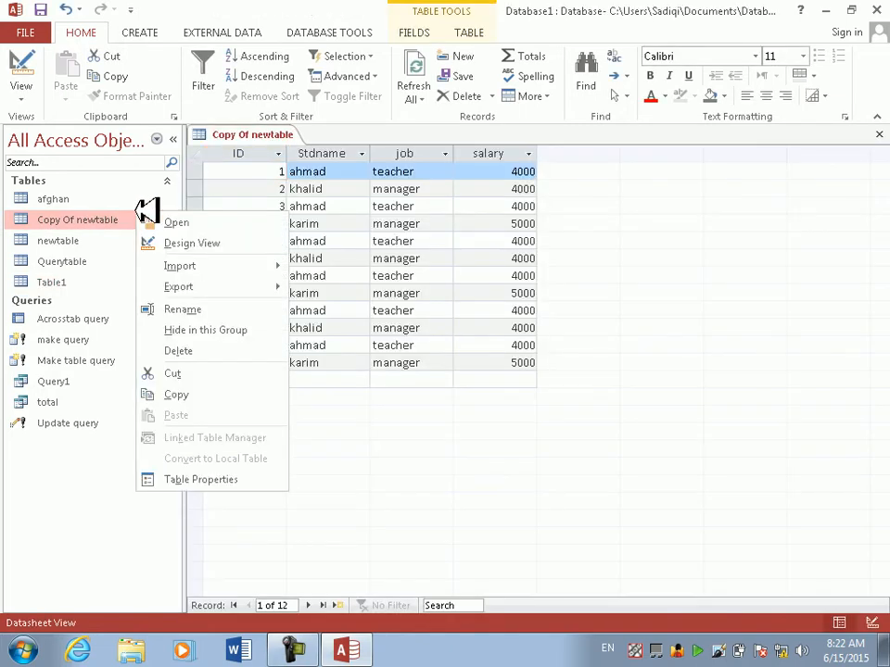
pyautogui.click(879, 135)
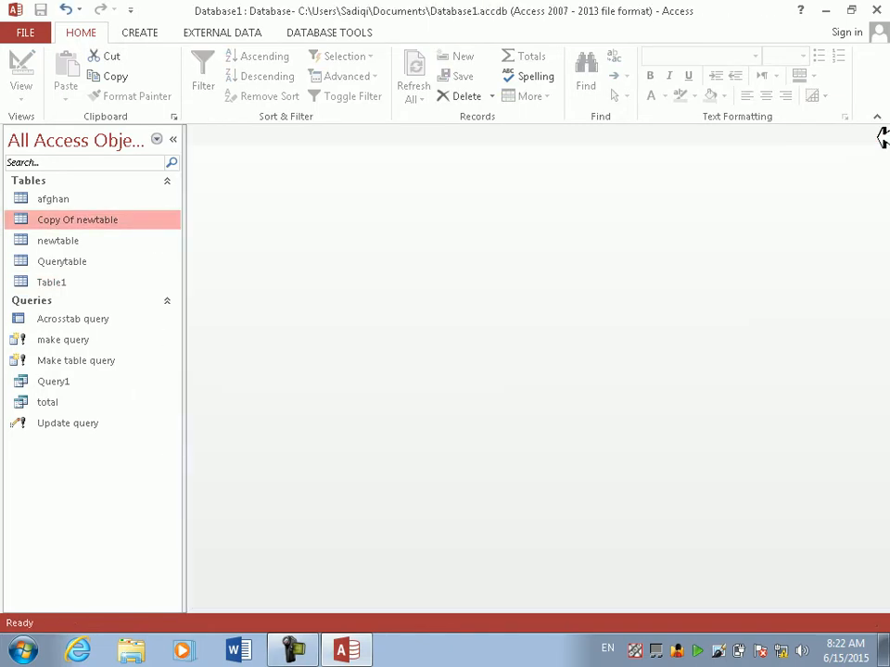
pyautogui.press('Delete')
pyautogui.press('Return')
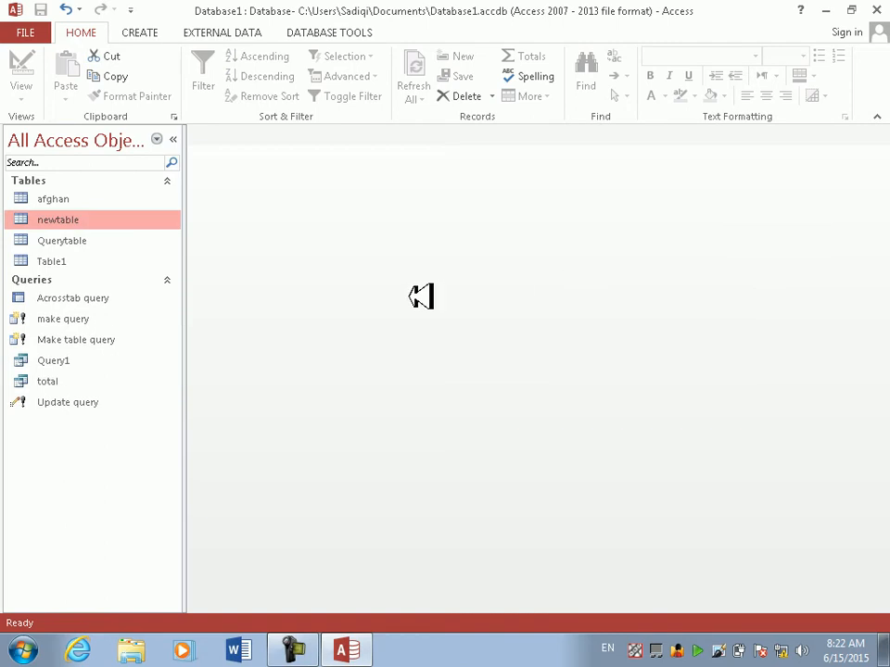
# Create a new design view query based on newtable with the ID, Stdname, job and salary fields
pyautogui.click(139, 32)
pyautogui.click(261, 78)
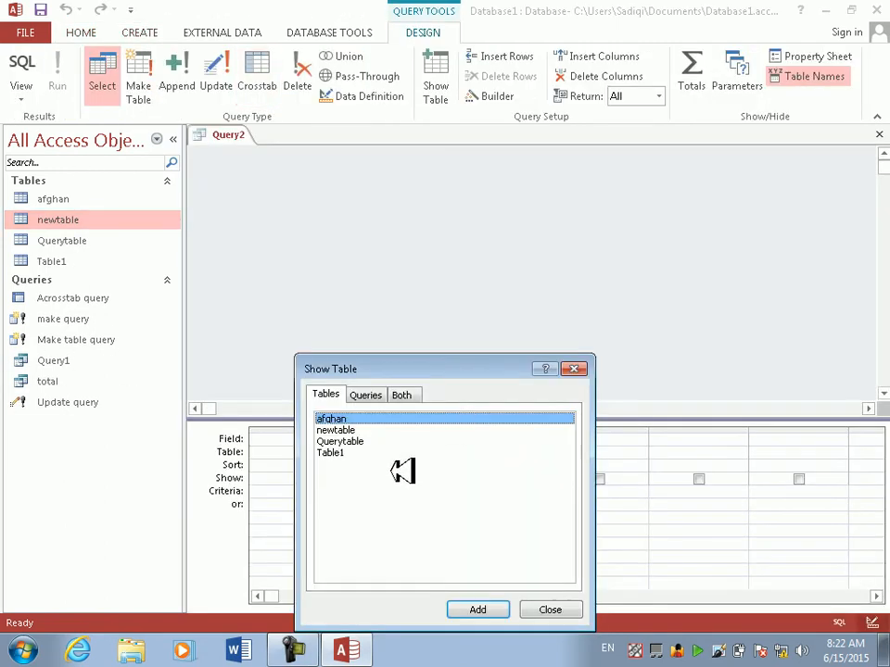
pyautogui.click(355, 430)
pyautogui.click(478, 609)
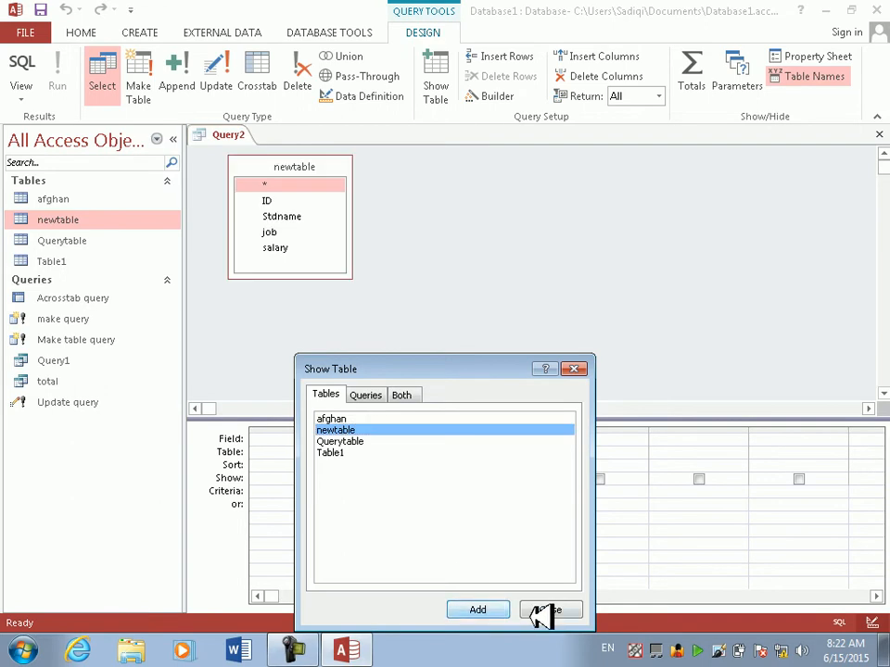
pyautogui.click(546, 609)
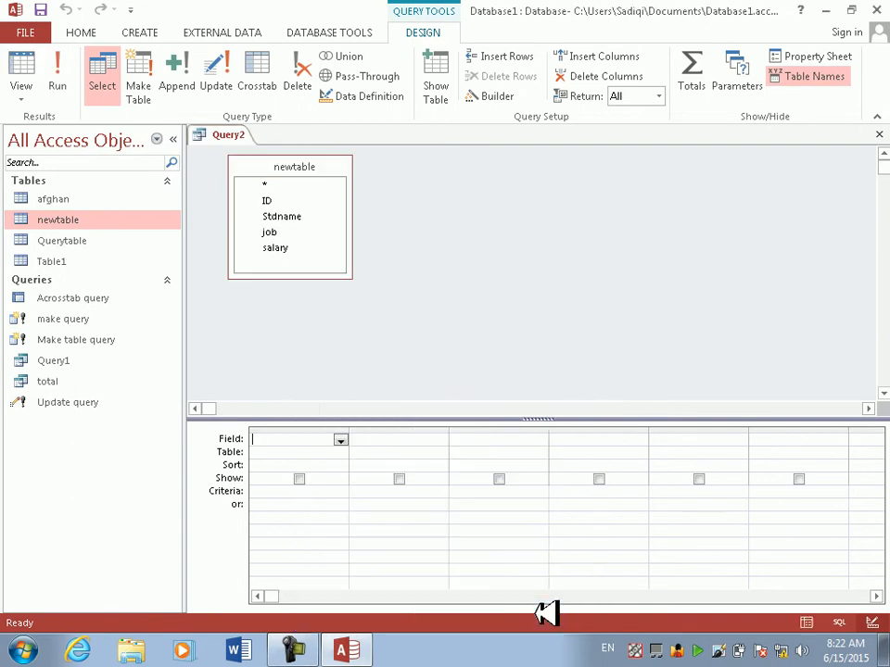
pyautogui.doubleClick(309, 167)
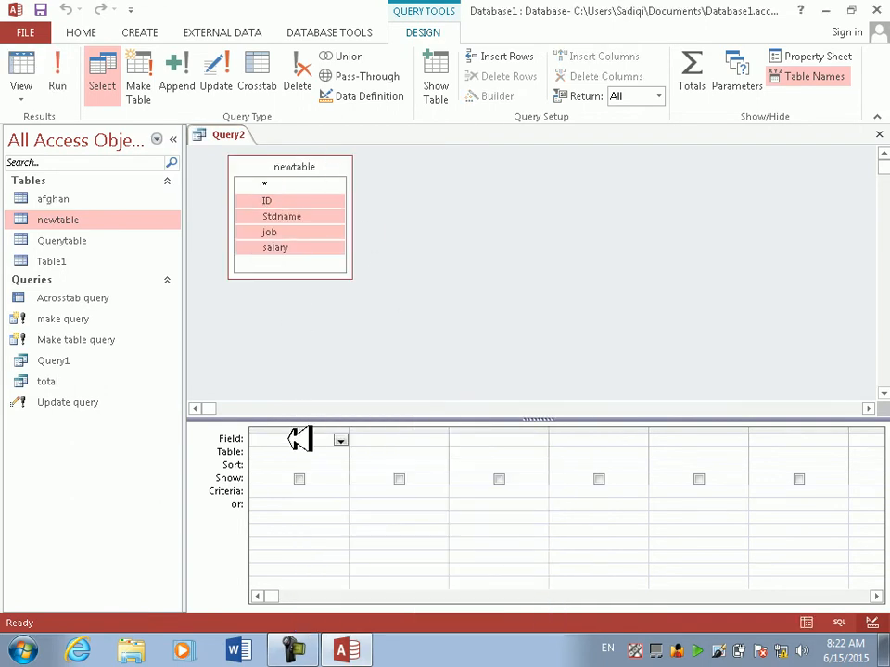
pyautogui.moveTo(299, 437); pyautogui.dragTo(299, 441)
# Turn the query into an append query to another database and choose Database2 from the Documents library as the target file
pyautogui.click(177, 74)
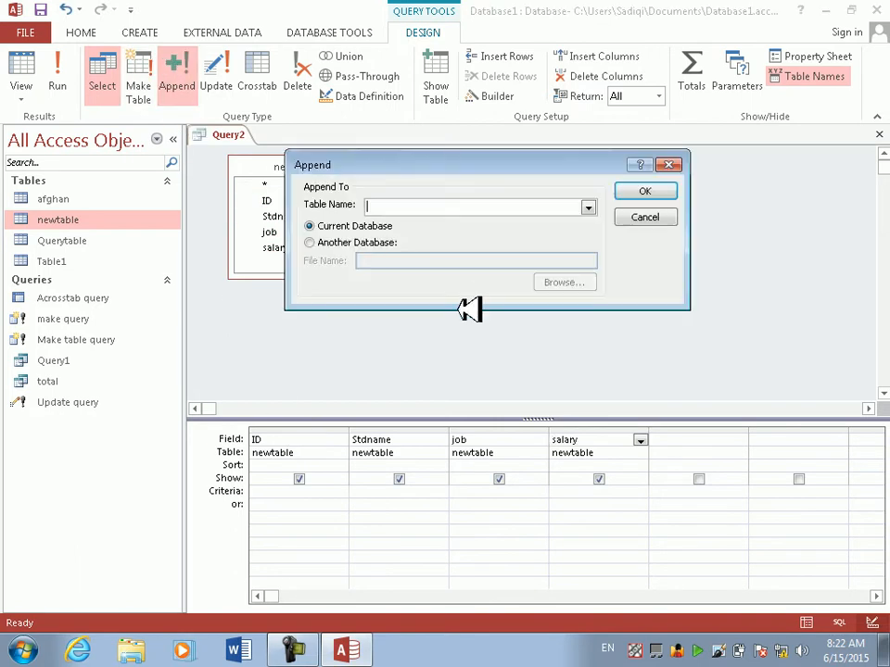
pyautogui.click(419, 241)
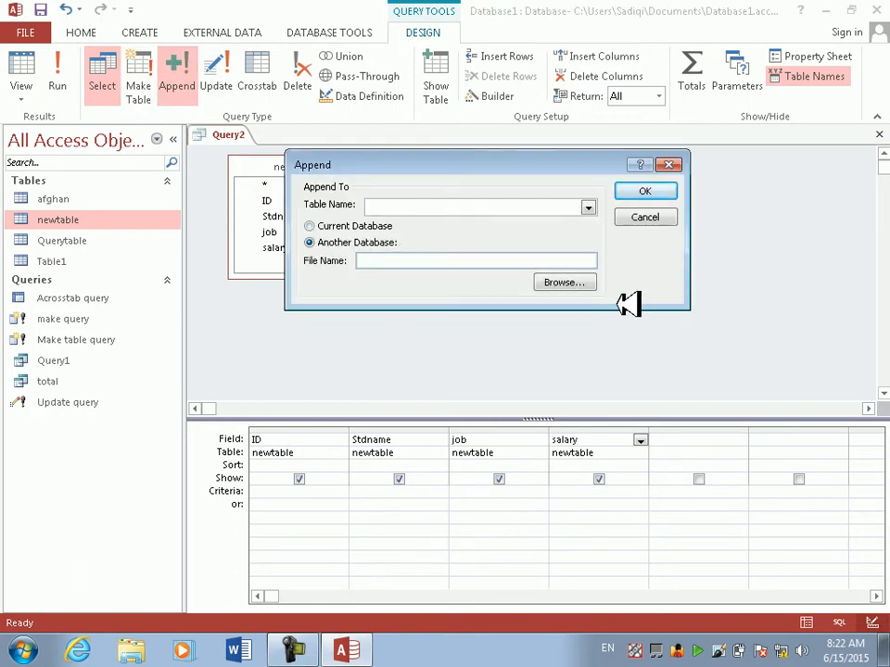
pyautogui.click(567, 283)
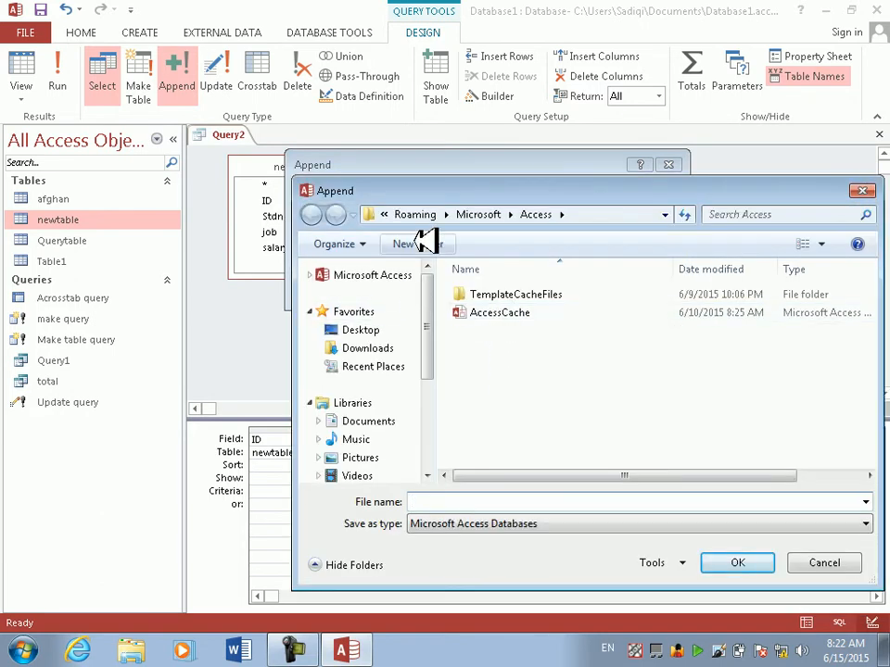
pyautogui.click(369, 330)
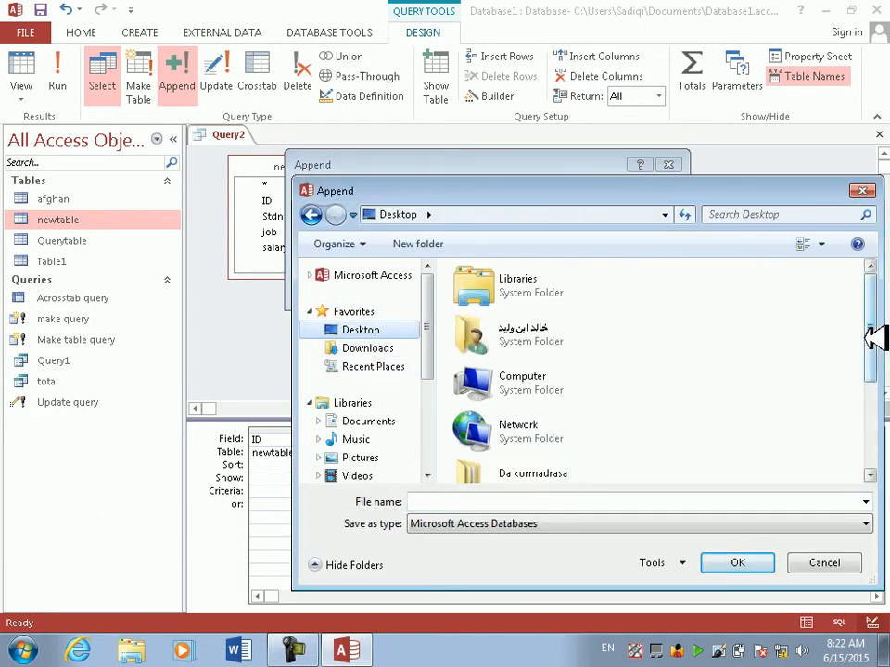
pyautogui.moveTo(874, 339); pyautogui.dragTo(874, 427)
pyautogui.click(562, 457)
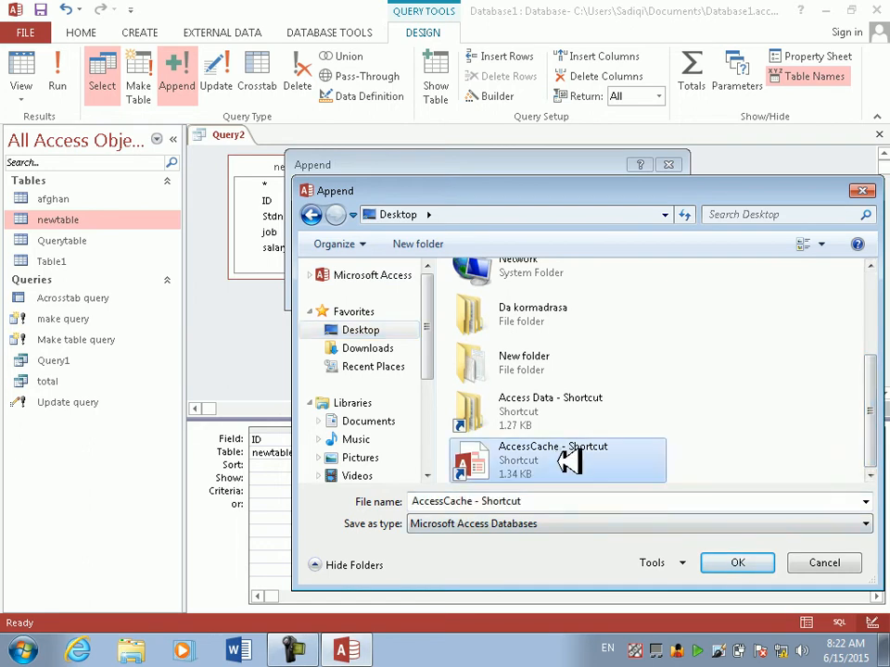
pyautogui.click(393, 419)
pyautogui.scroll(-2, 546, 449)
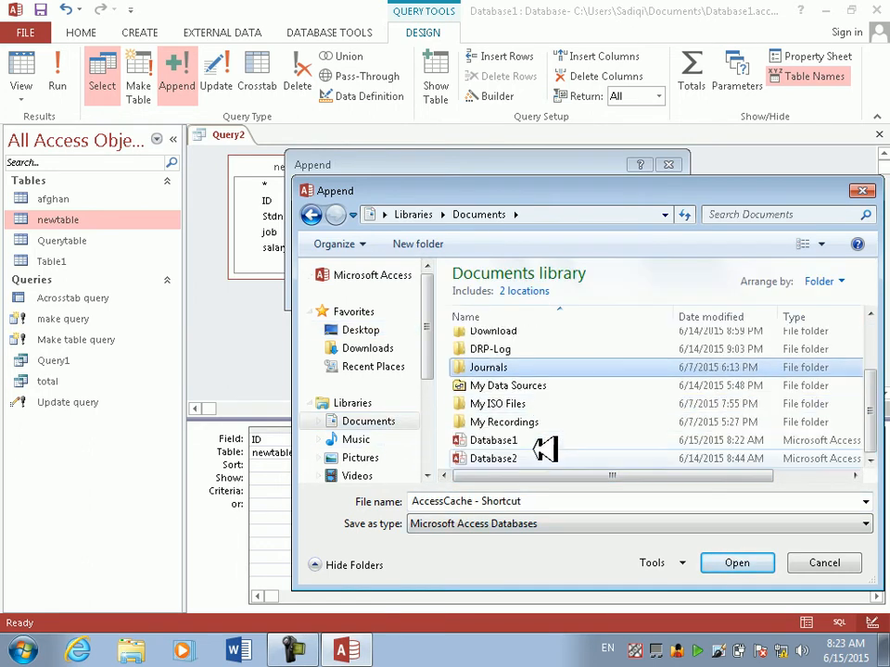
pyautogui.click(540, 445)
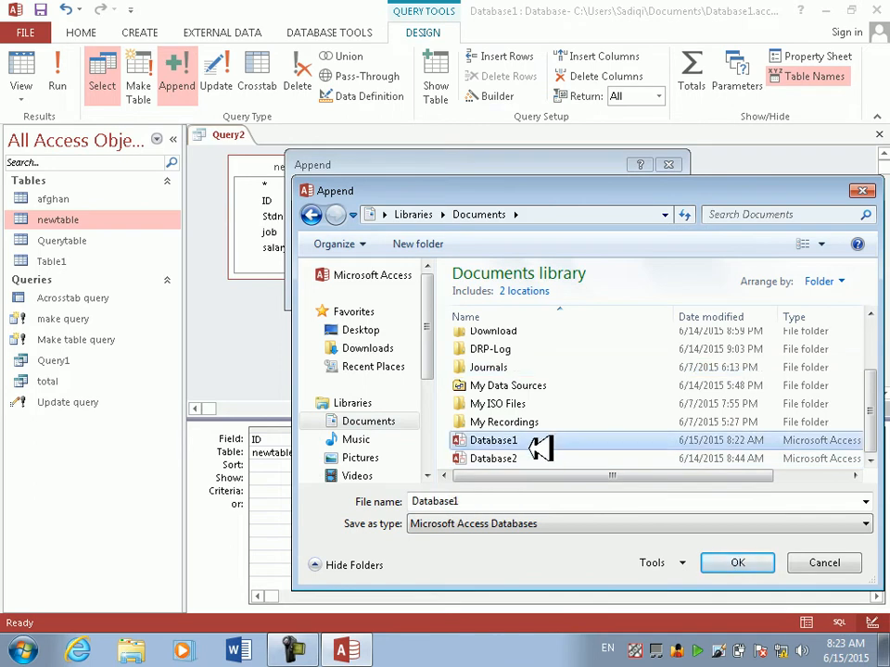
pyautogui.click(533, 457)
pyautogui.click(733, 561)
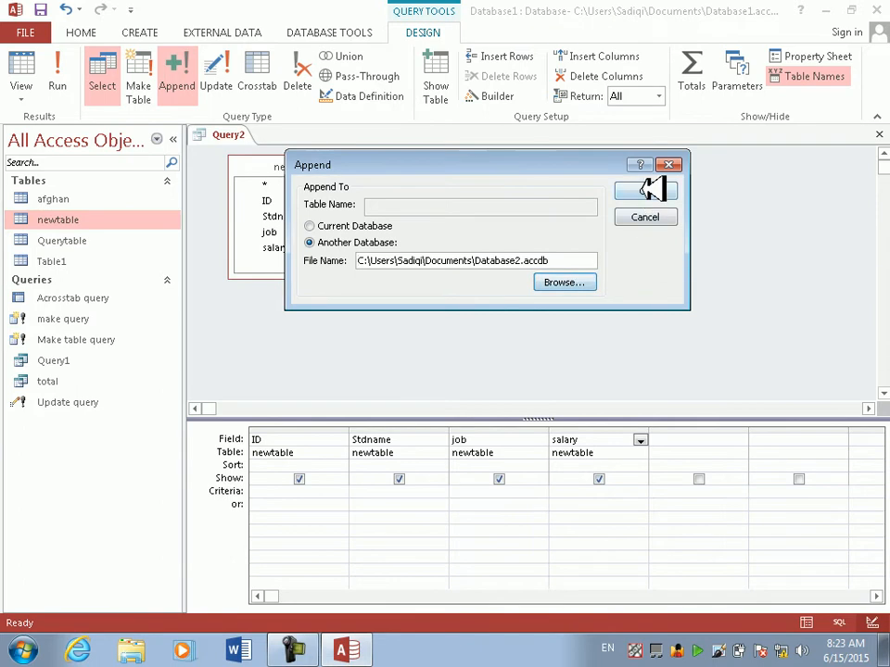
# Set the append query's destination table name to sdfs and confirm the append settings
pyautogui.click(652, 190)
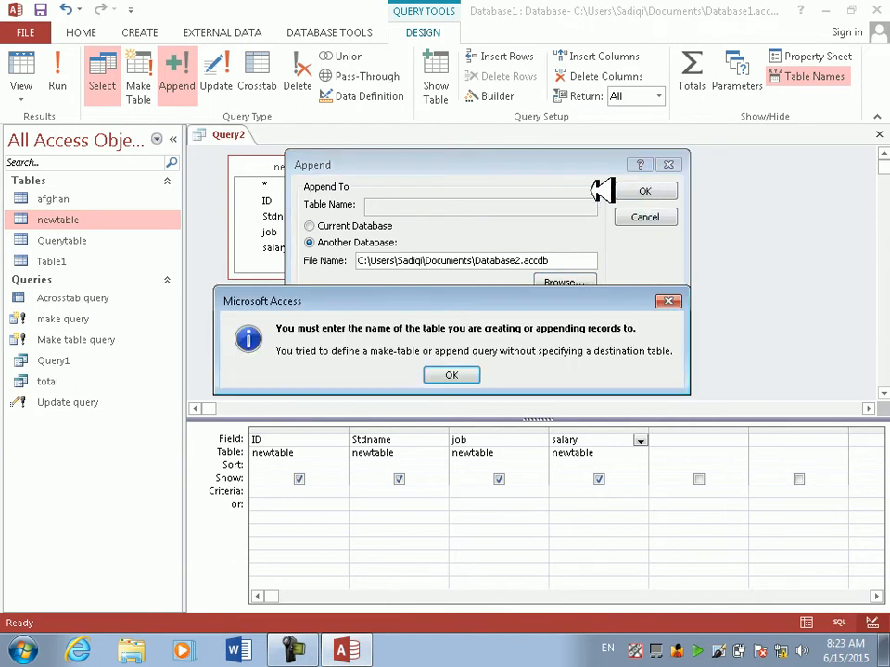
pyautogui.click(454, 376)
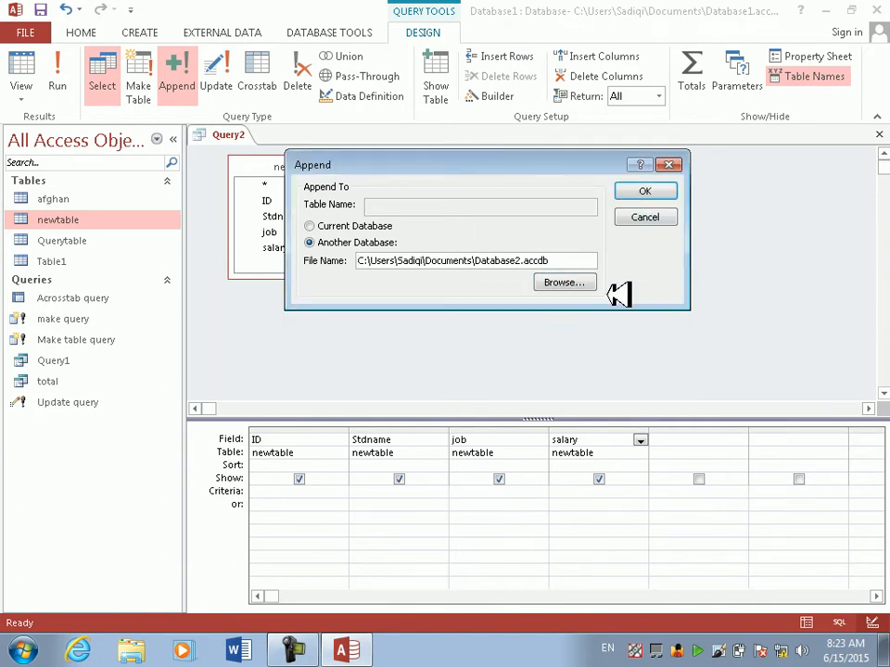
pyautogui.write('sdfs')
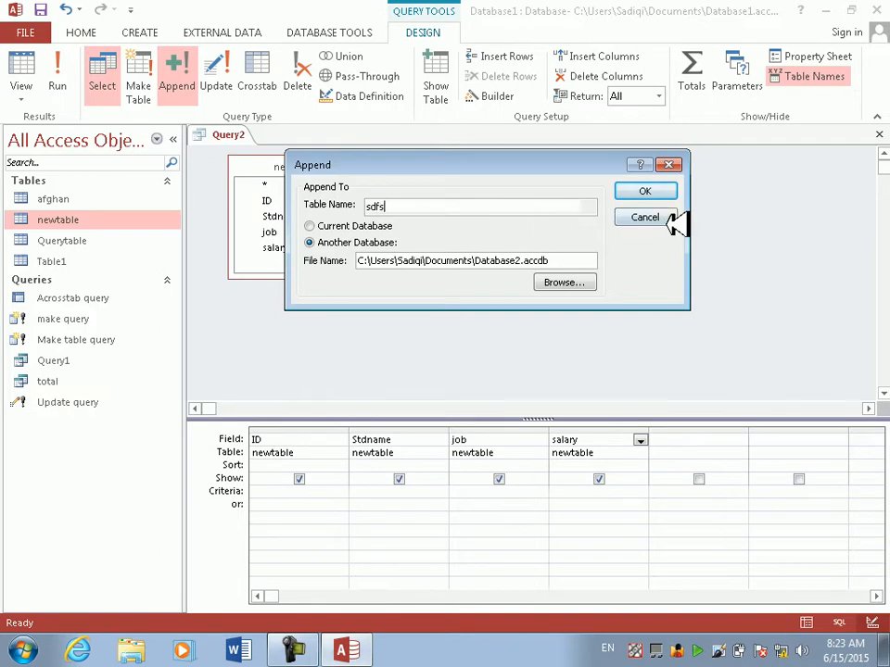
pyautogui.click(645, 192)
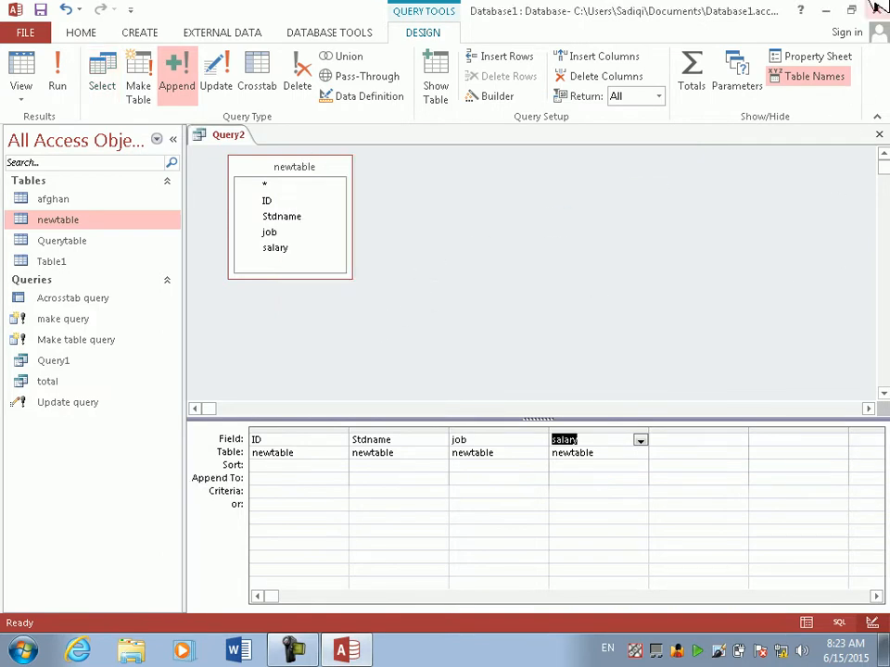
# Open the Database2 file from the Documents library
pyautogui.click(828, 11)
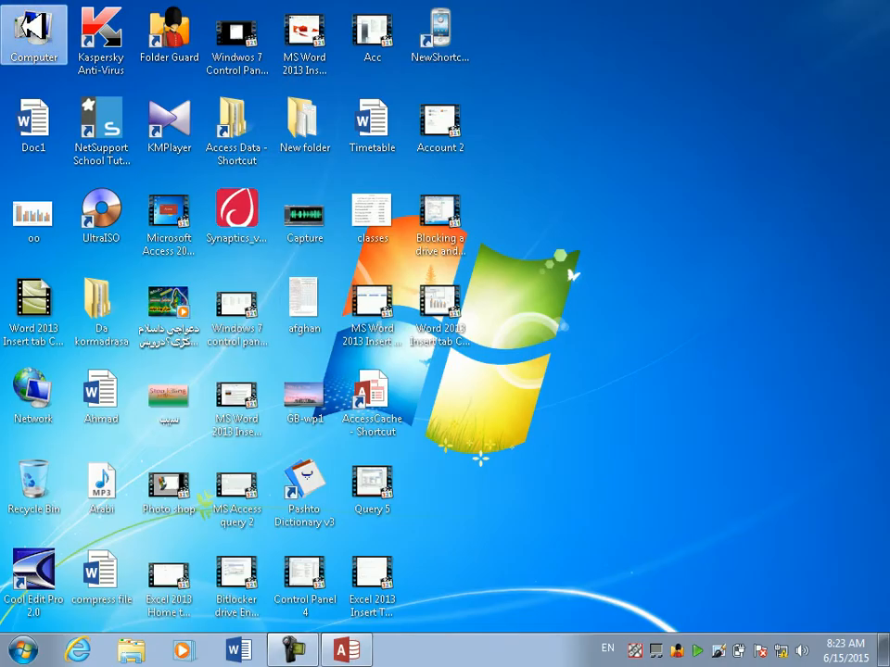
pyautogui.doubleClick(28, 39)
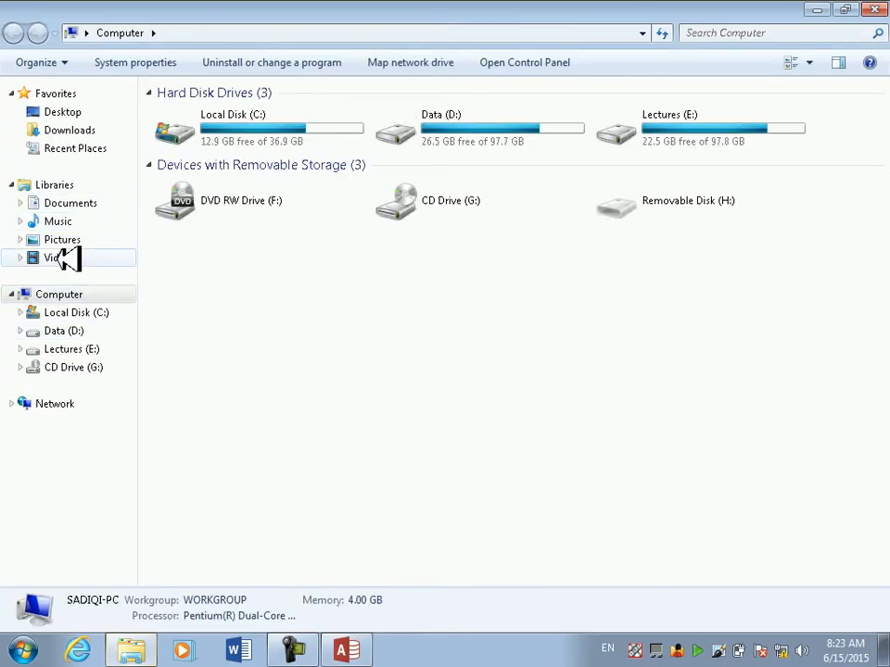
pyautogui.click(81, 202)
pyautogui.doubleClick(198, 414)
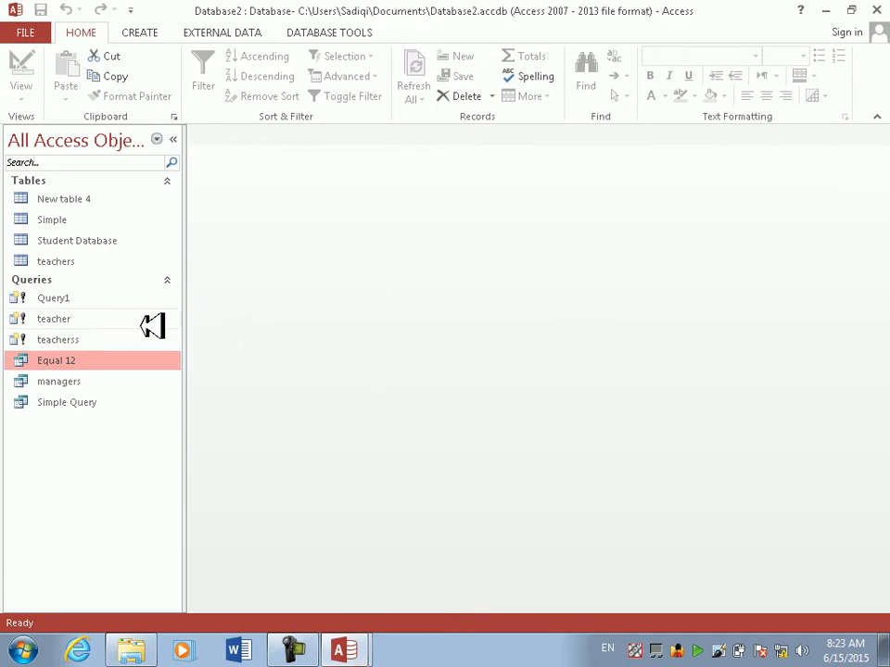
# Examine the New table 4, teachers and Student Database tables in Database2, and close that database
pyautogui.doubleClick(109, 198)
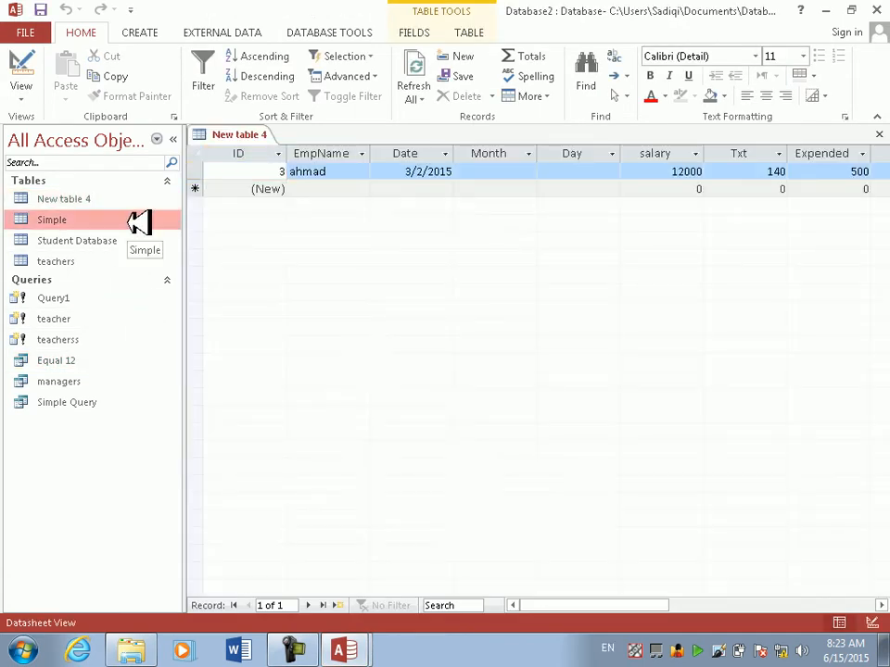
pyautogui.click(80, 241)
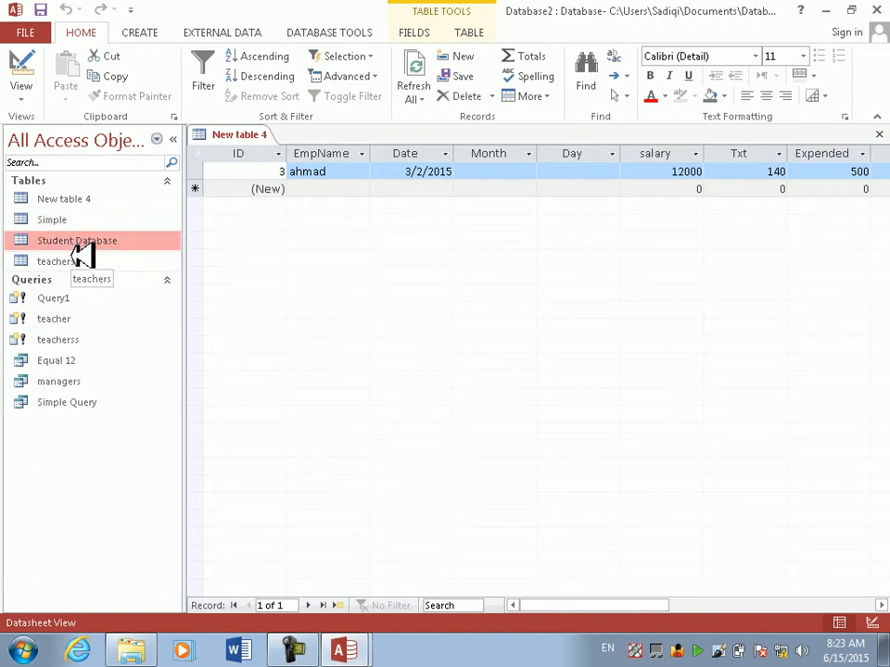
pyautogui.doubleClick(83, 258)
pyautogui.click(83, 241)
pyautogui.doubleClick(83, 241)
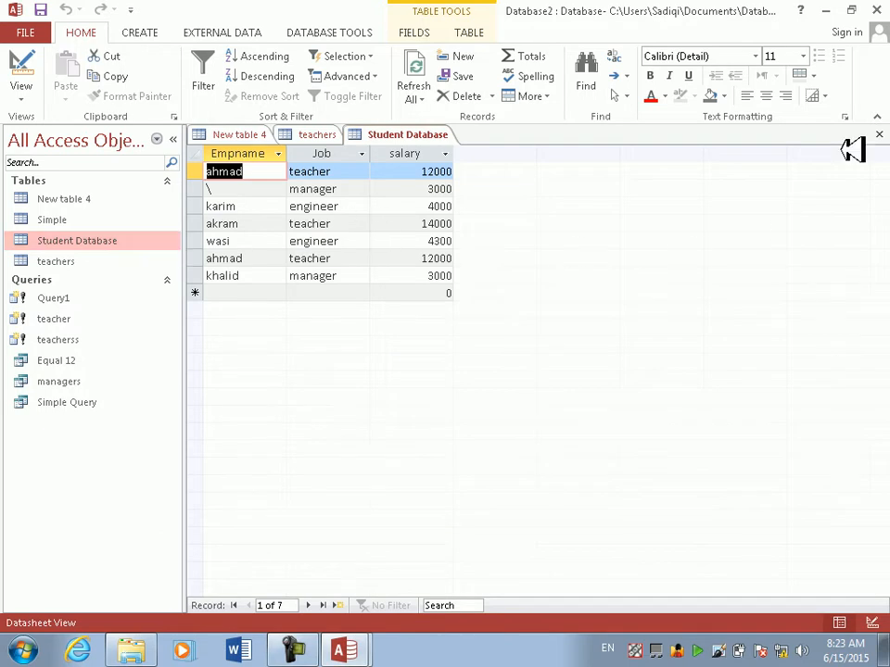
pyautogui.click(875, 10)
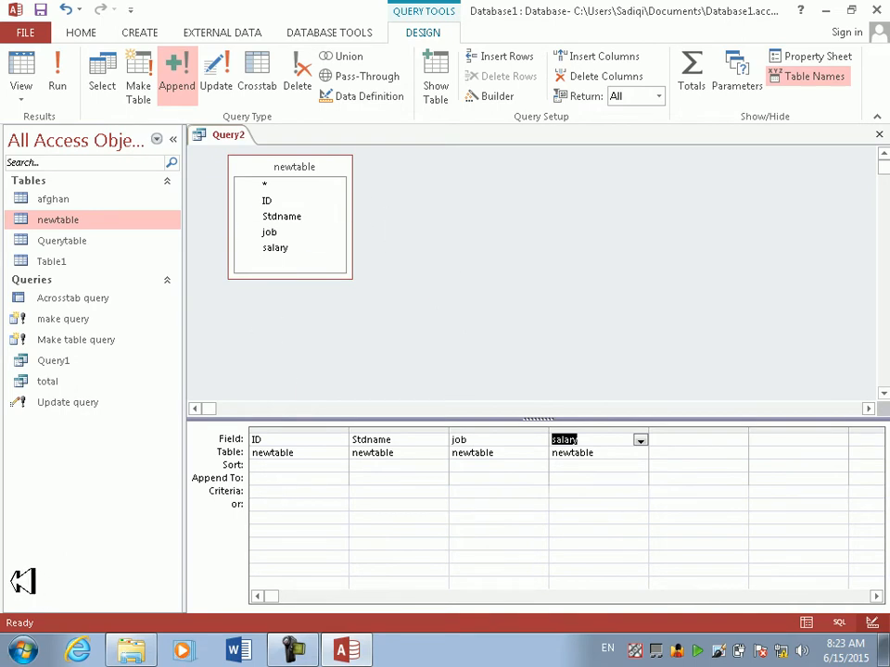
# Close the append query in Database1 without saving its design
pyautogui.click(19, 360)
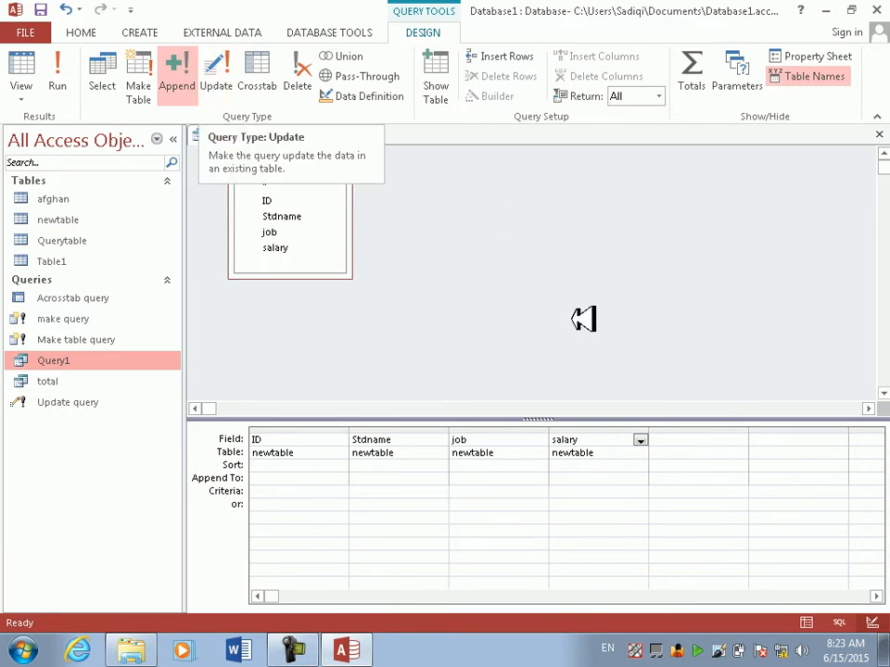
pyautogui.click(879, 135)
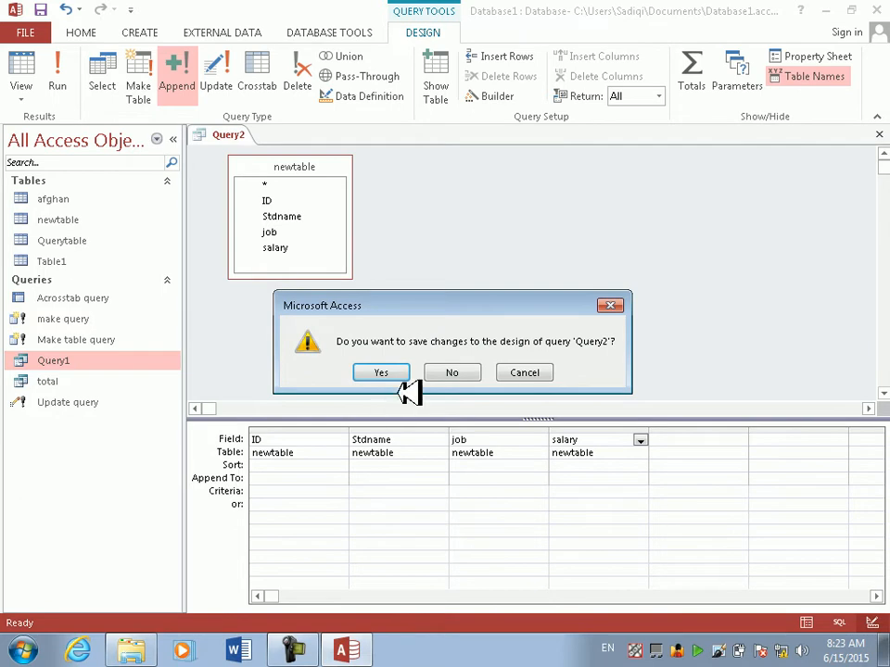
pyautogui.click(454, 372)
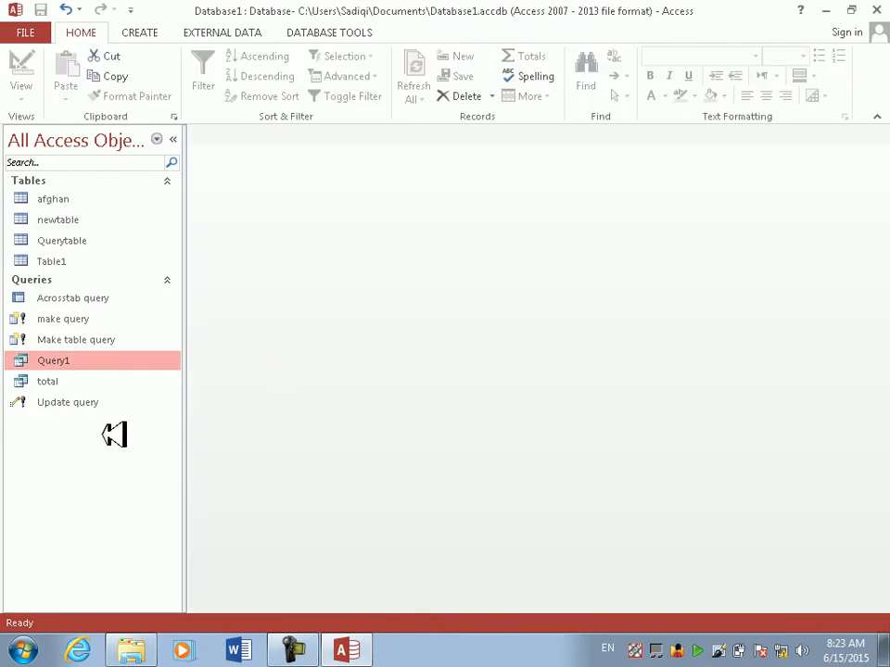
# Delete the existing Update query and Query1 from the database
pyautogui.click(67, 402)
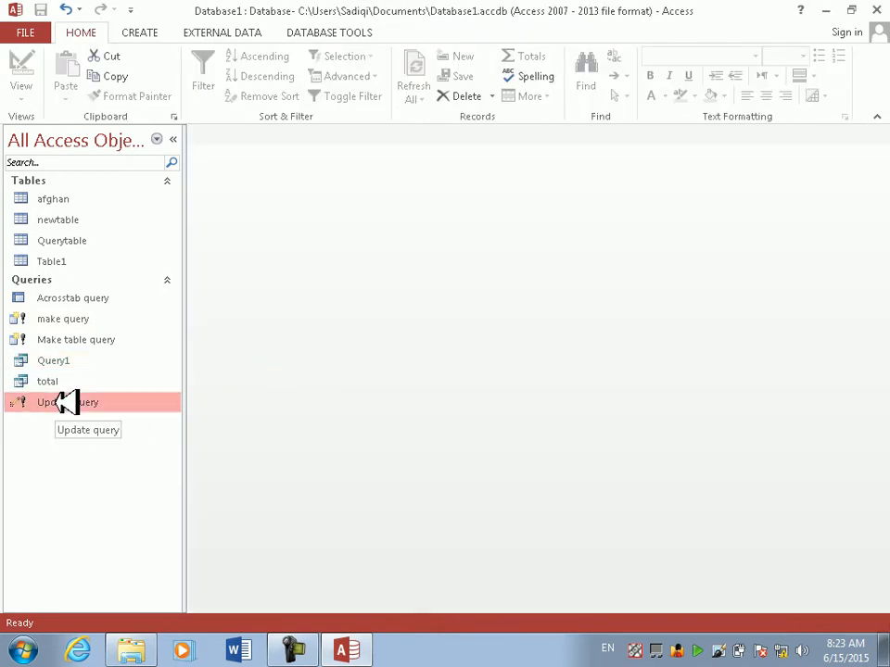
pyautogui.rightClick(72, 402)
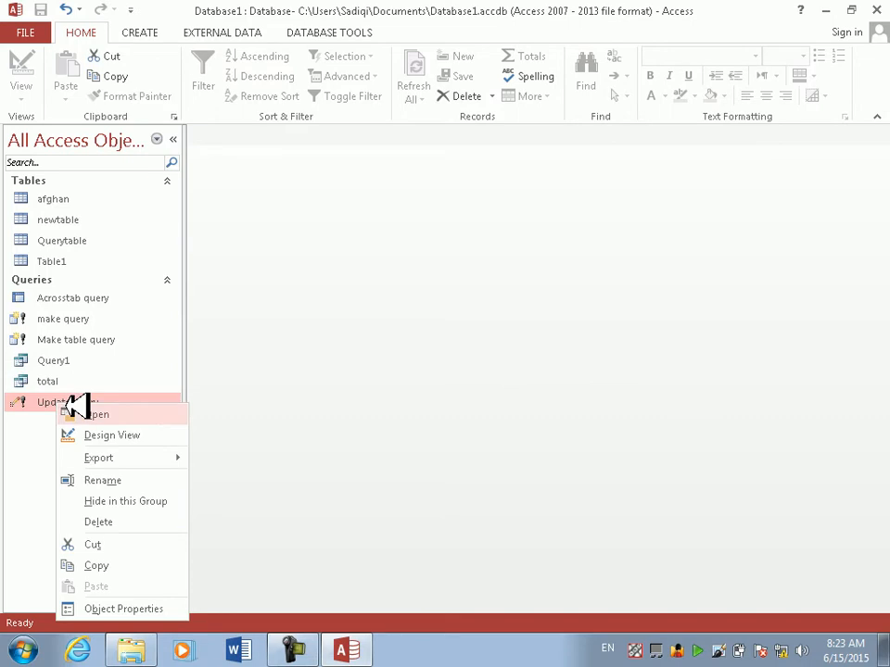
pyautogui.click(117, 520)
pyautogui.click(396, 378)
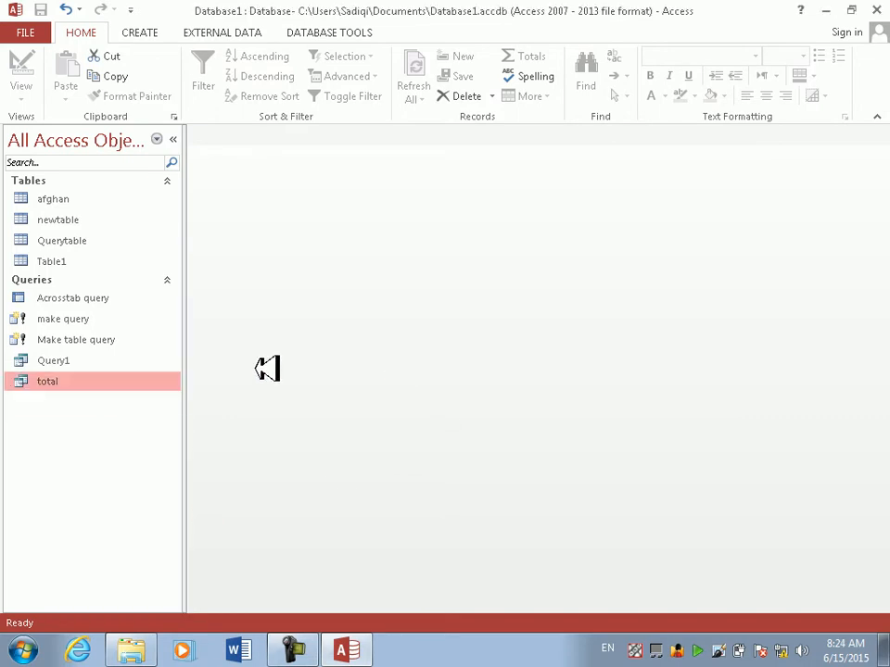
pyautogui.rightClick(65, 362)
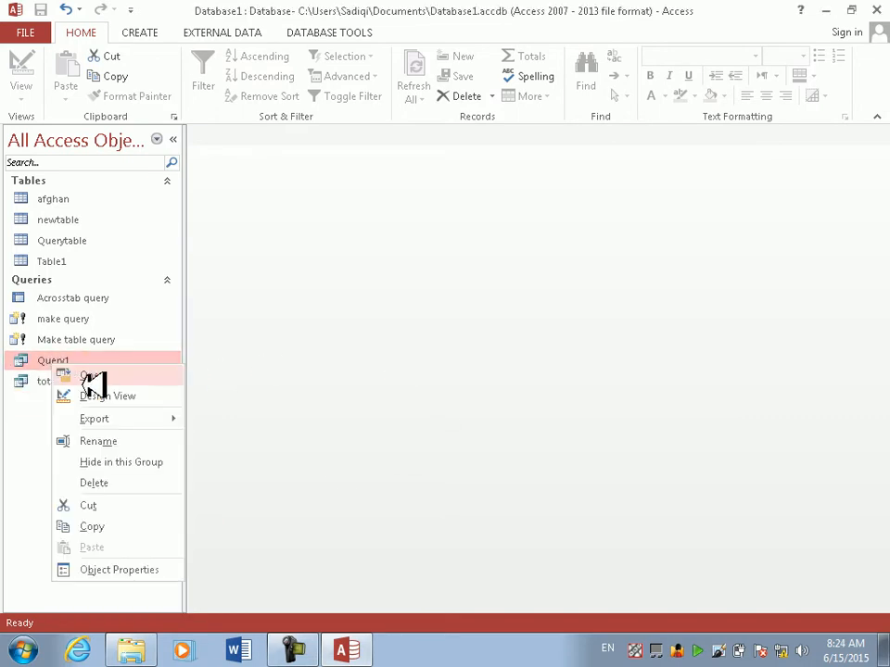
pyautogui.click(116, 483)
pyautogui.click(399, 379)
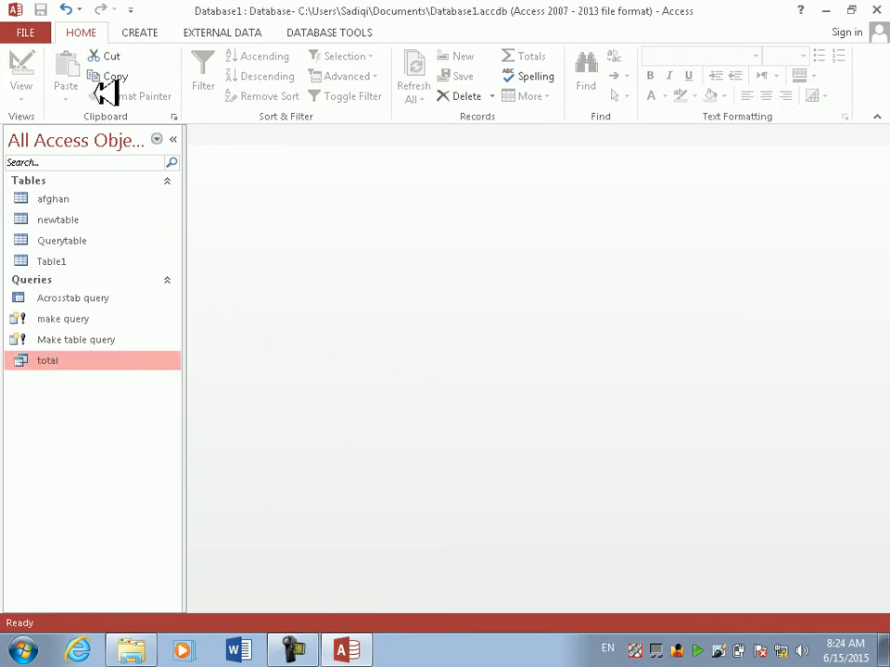
# Create a new query in design view based on newtable
pyautogui.click(139, 29)
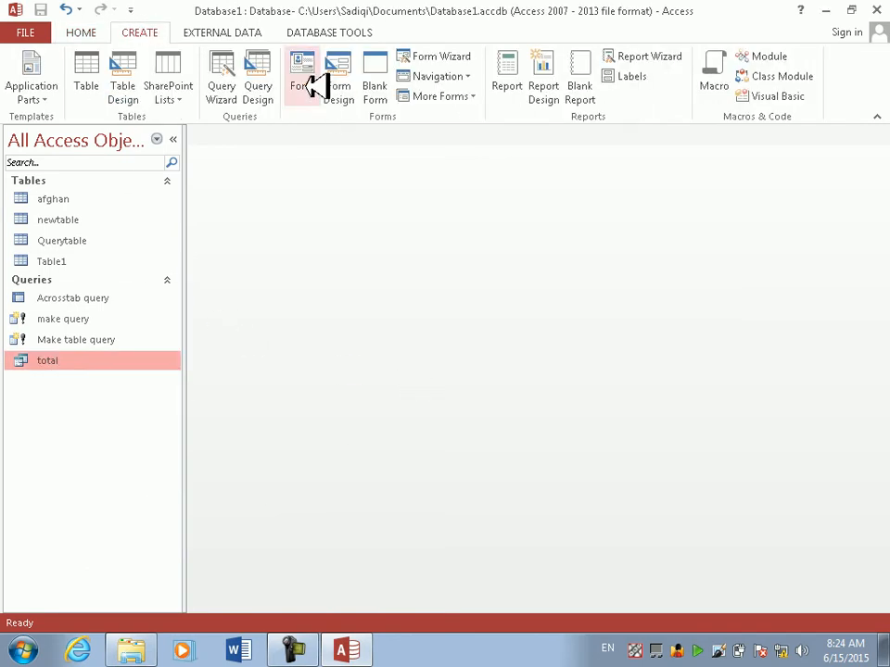
pyautogui.click(263, 74)
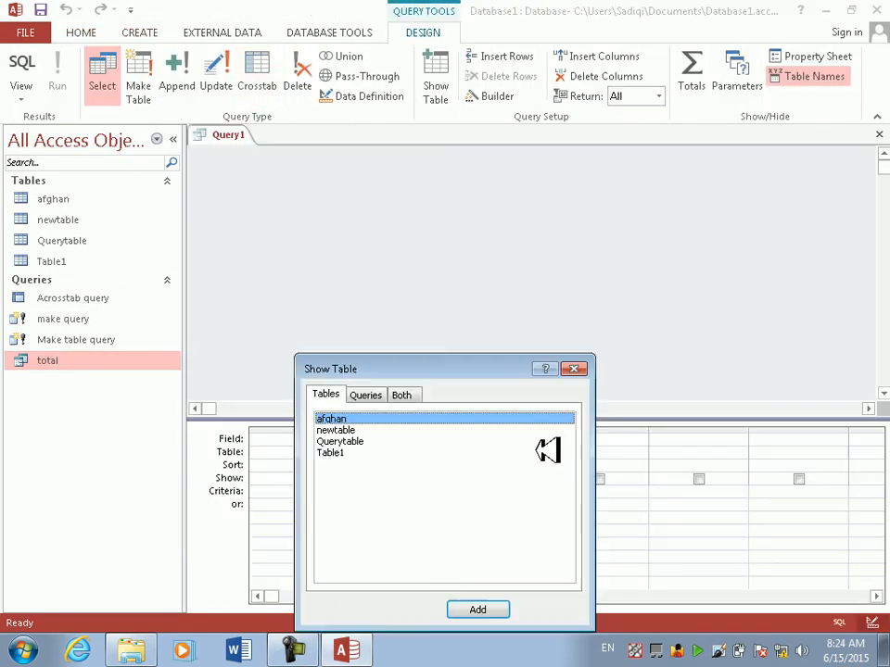
pyautogui.click(347, 430)
pyautogui.click(472, 604)
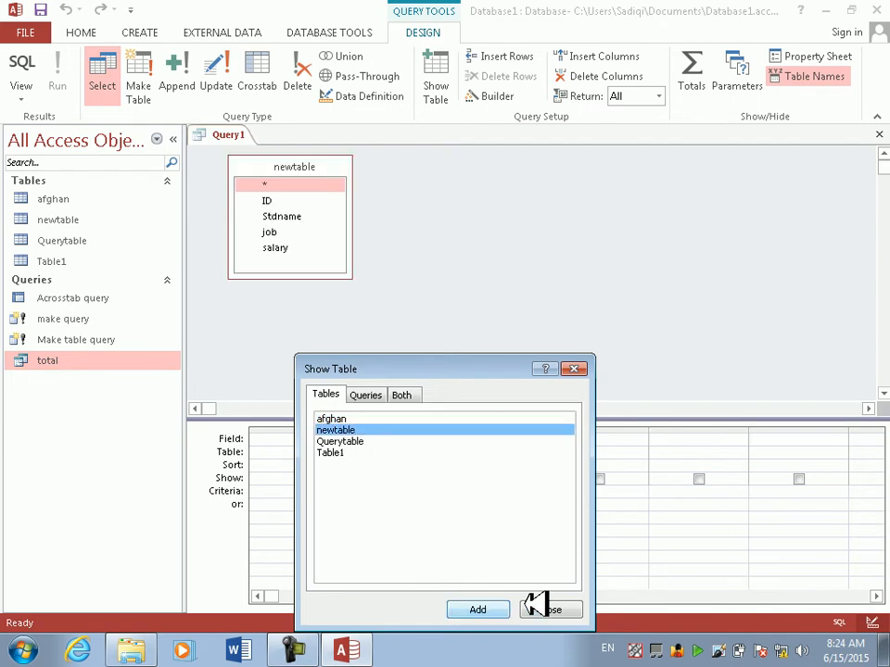
pyautogui.click(539, 609)
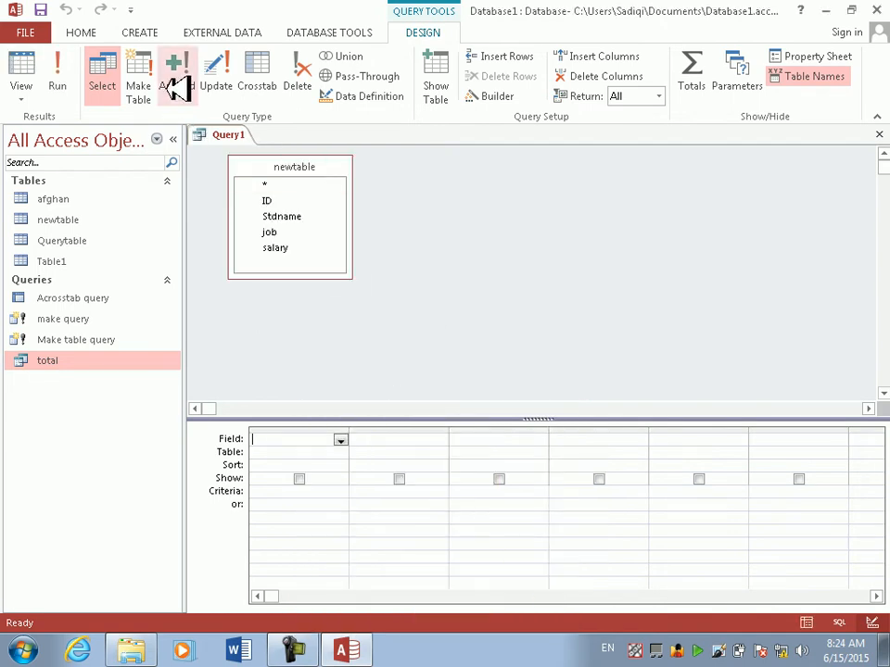
# Make it an update query and add the ID, Stdname, job and salary fields to the design grid
pyautogui.click(215, 84)
pyautogui.doubleClick(290, 167)
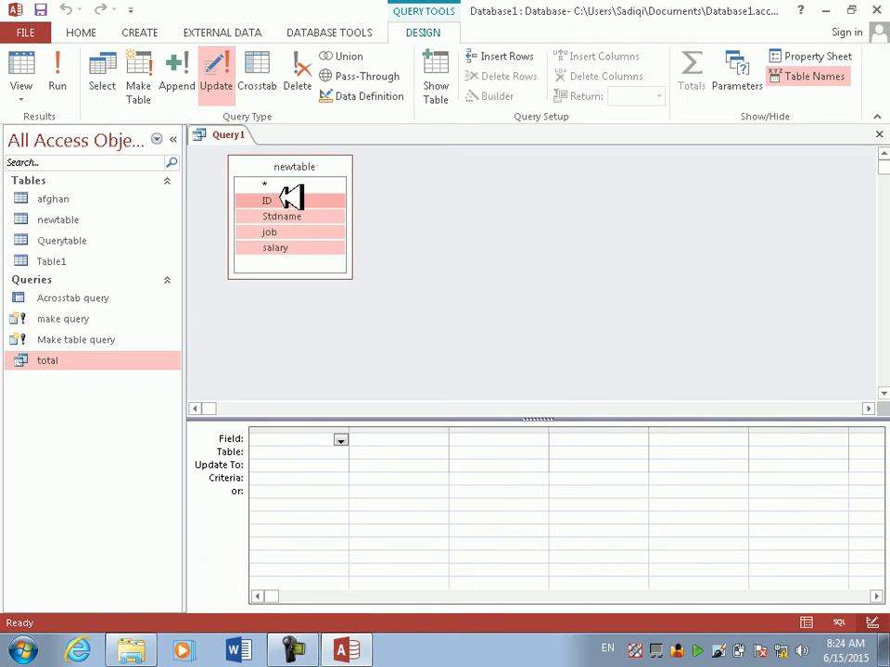
pyautogui.moveTo(294, 228); pyautogui.dragTo(323, 437)
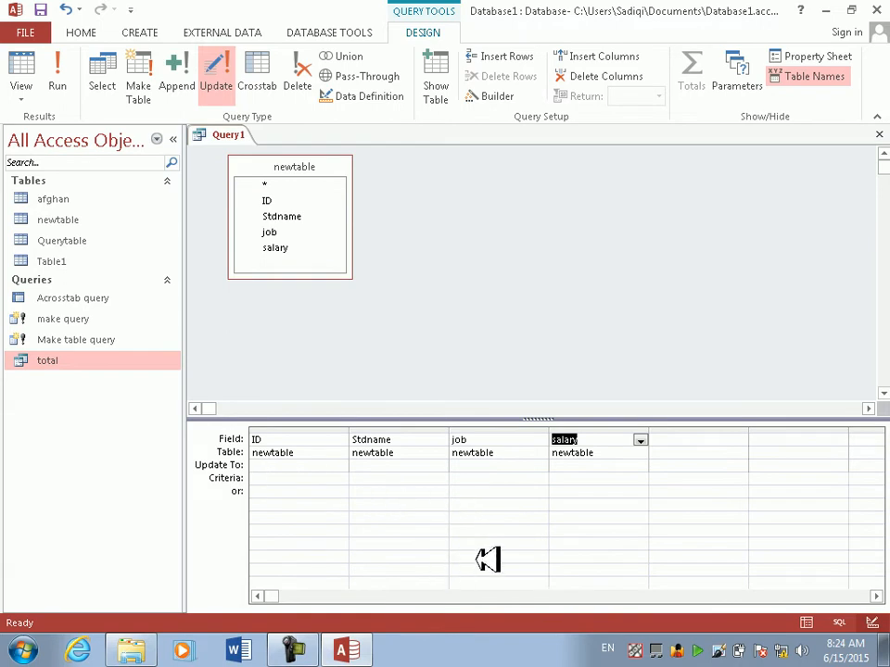
# Set the salary field to update to +1999 and give the job field the parameter criteria [Enter your job]
pyautogui.click(573, 475)
pyautogui.click(573, 469)
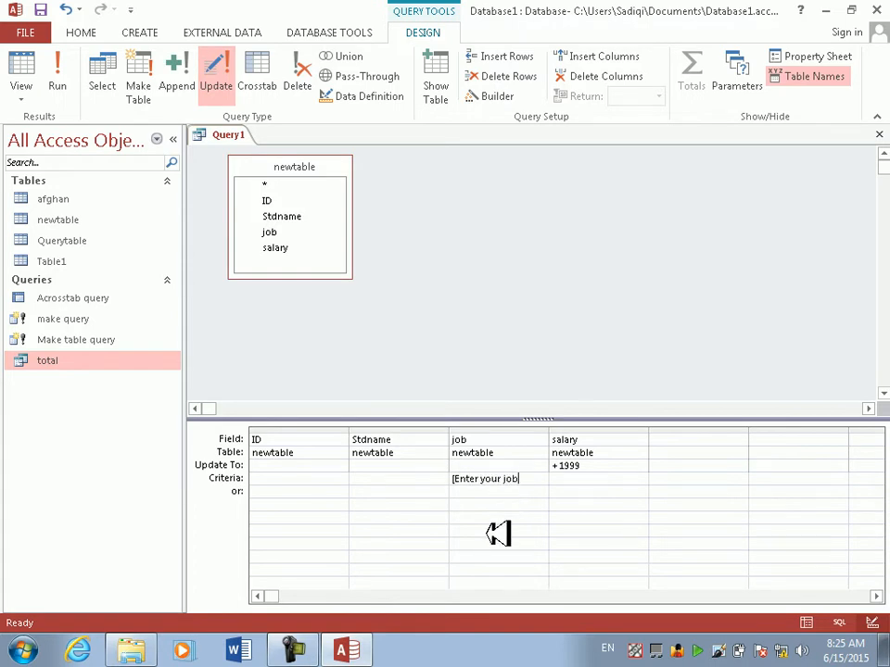
pyautogui.write('\\')
pyautogui.press('Return')
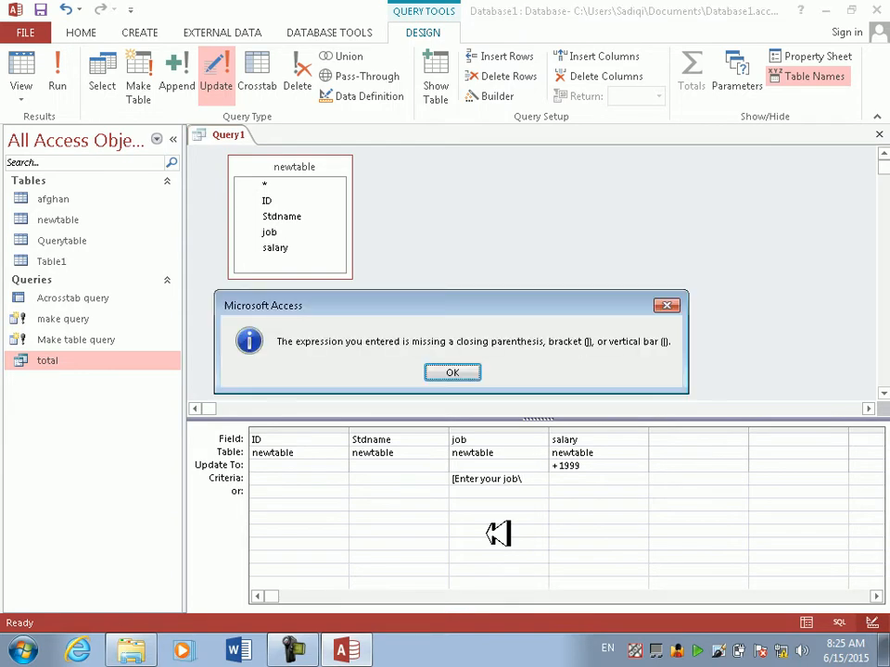
pyautogui.press('Return')
pyautogui.press('Home')
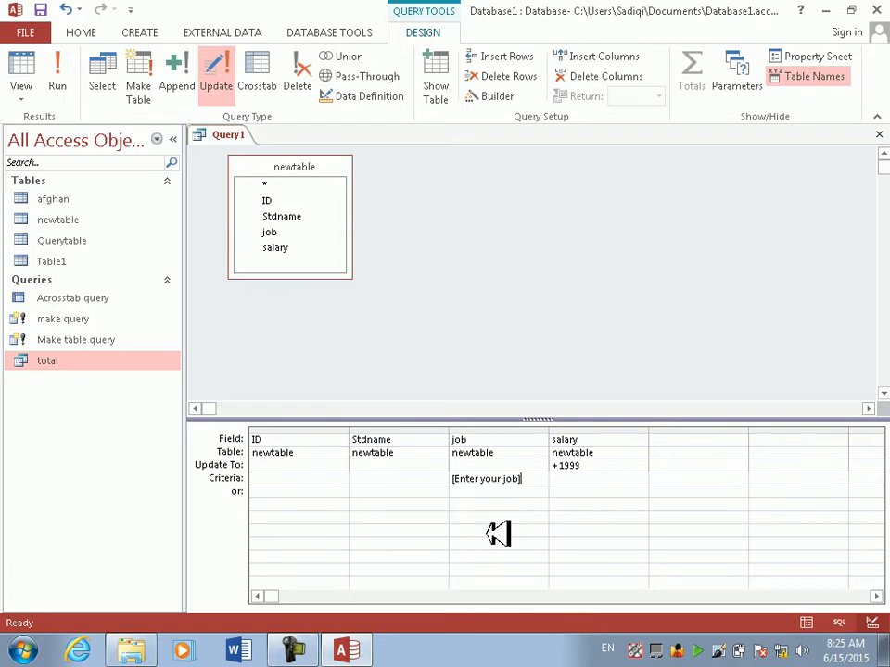
pyautogui.click(505, 504)
# Run the update query with teacher as the job parameter and accept the record update
pyautogui.click(60, 76)
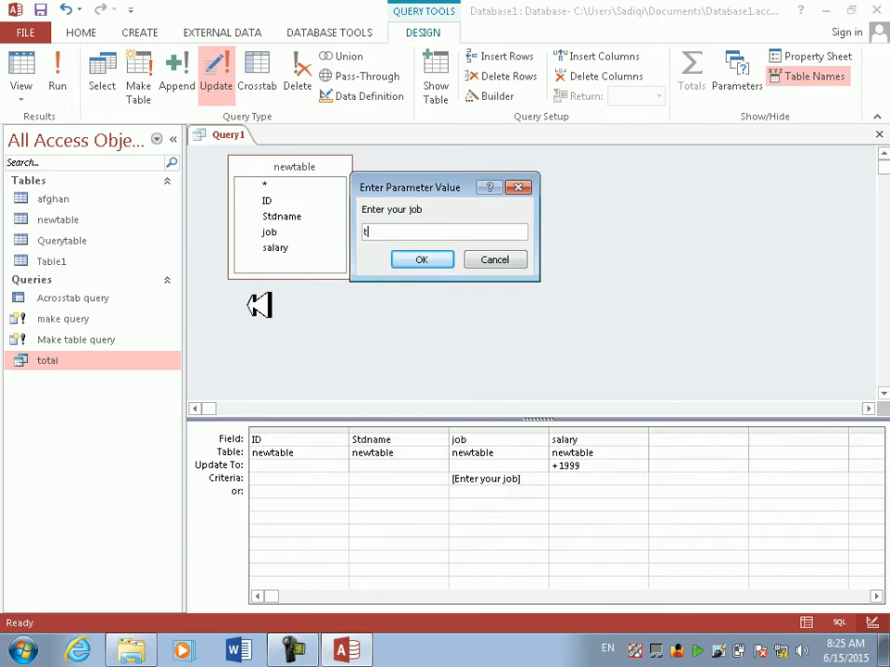
pyautogui.write('teacher')
pyautogui.press('Return')
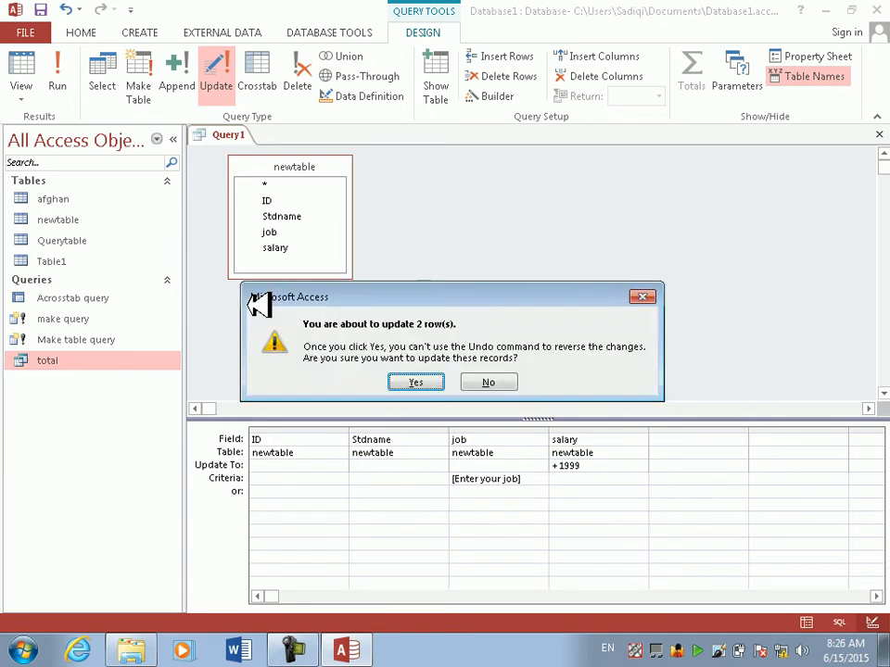
pyautogui.press('Return')
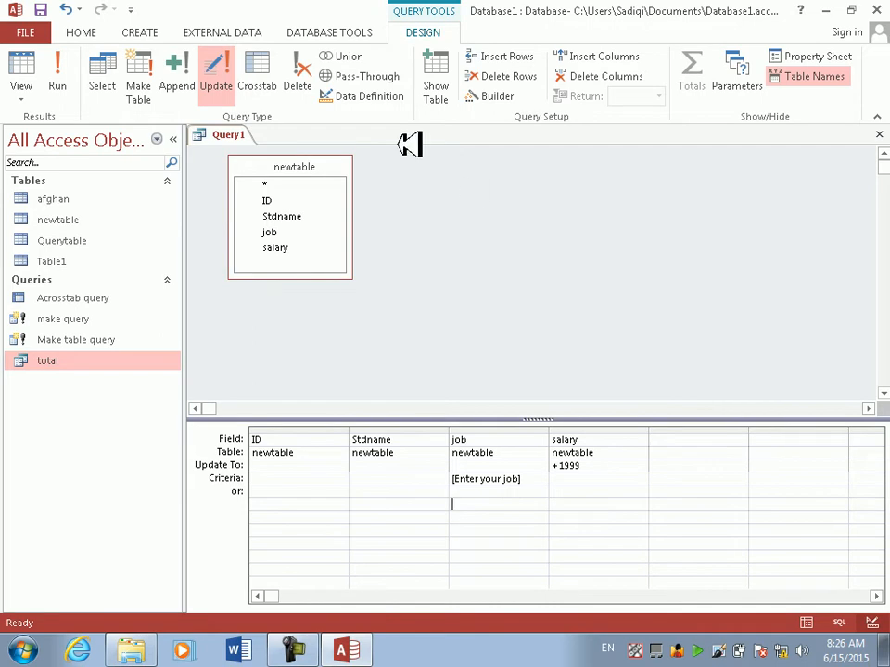
# Open newtable to check the salary values of the teachers, and close the table
pyautogui.click(67, 240)
pyautogui.click(75, 220)
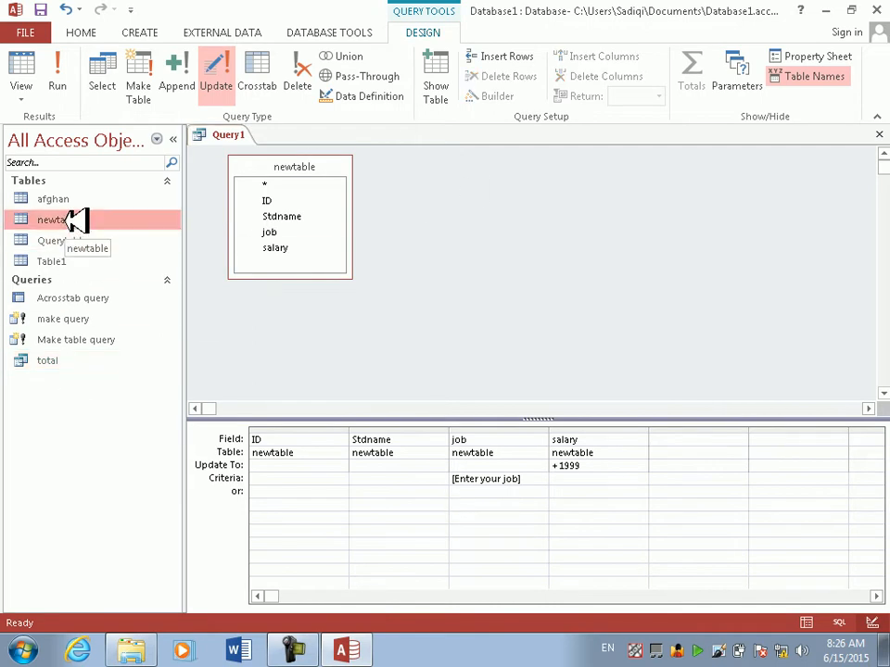
pyautogui.doubleClick(76, 219)
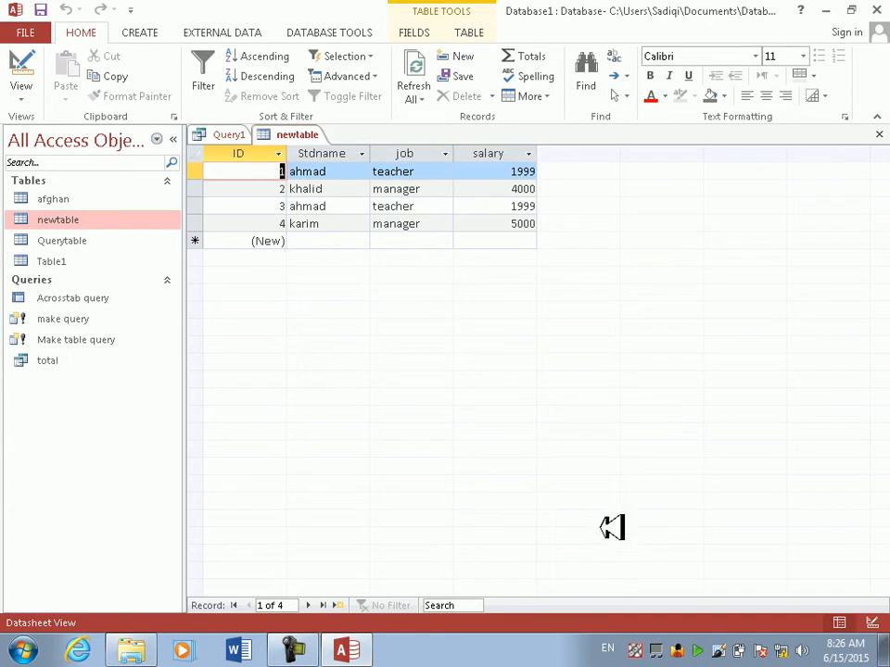
pyautogui.click(32, 295)
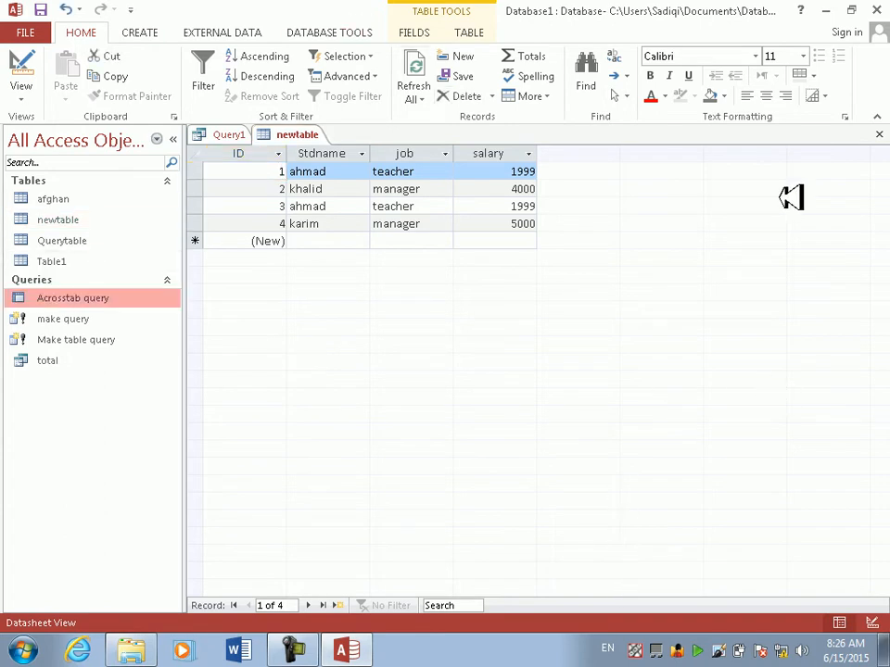
pyautogui.click(879, 134)
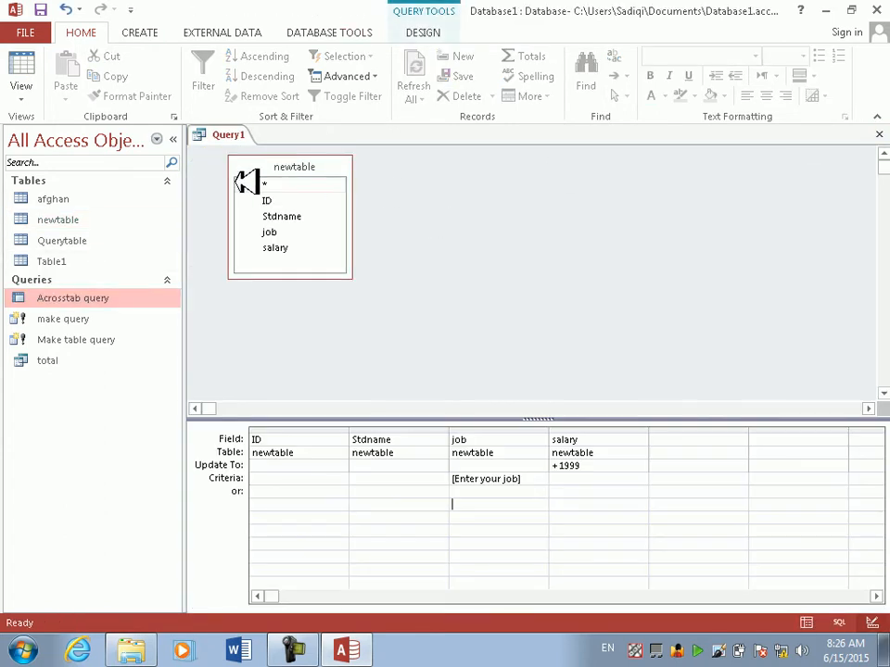
# Change the salary field's update value to the expression [salary]+[Enter your salary amount]
pyautogui.doubleClick(572, 463)
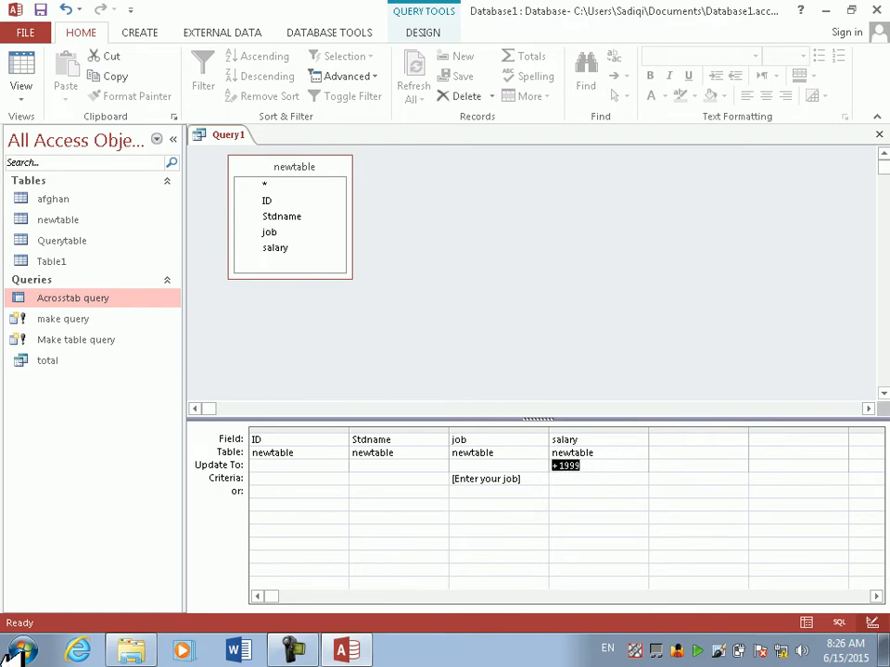
pyautogui.write('[salary')
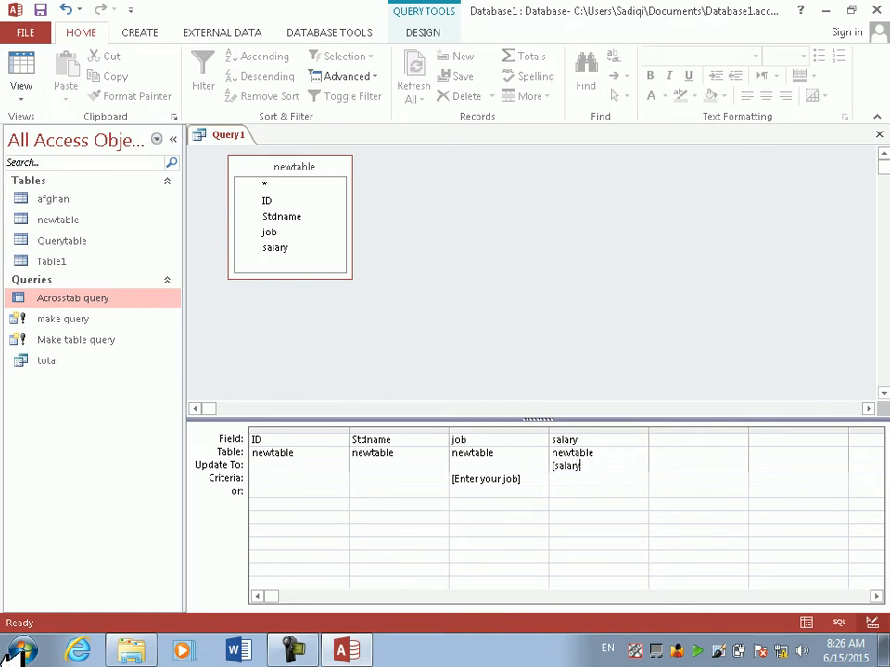
pyautogui.write(']+[Enter your salaryo')
pyautogui.press('BackSpace')
pyautogui.press('BackSpace')
pyautogui.write('y amount')
pyautogui.press('Tab')
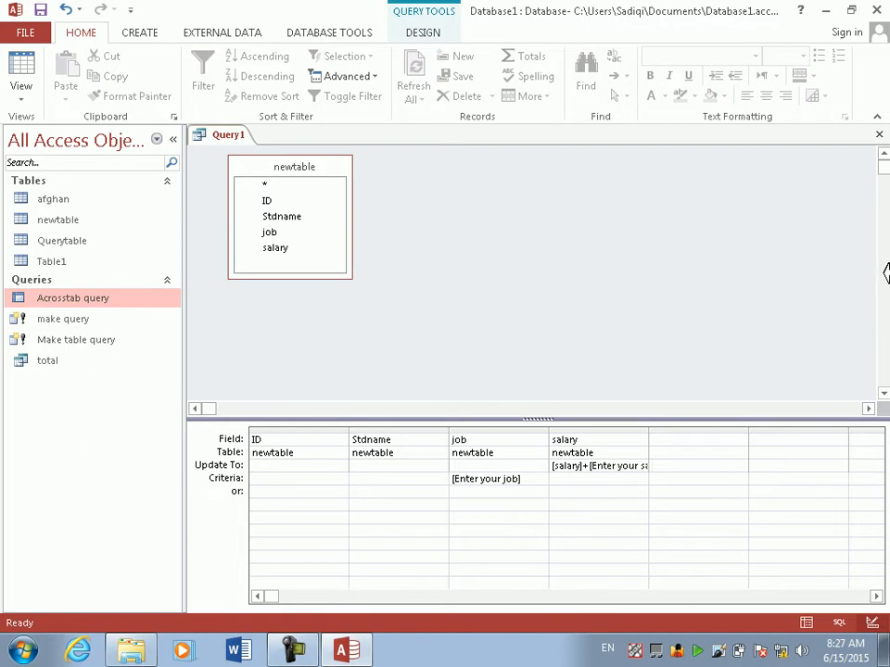
# Close the query design and save the query under the name update query
pyautogui.click(879, 134)
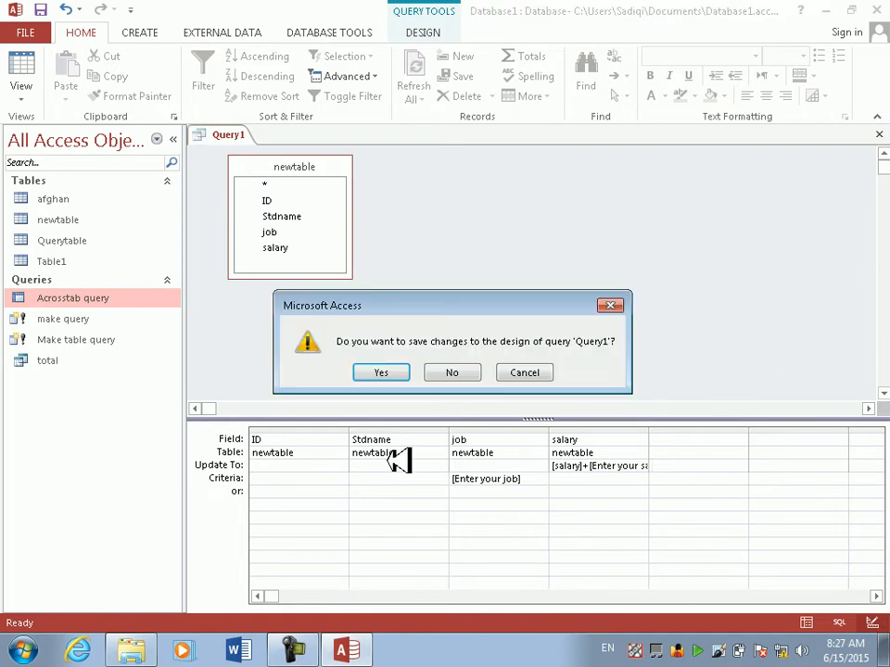
pyautogui.click(378, 370)
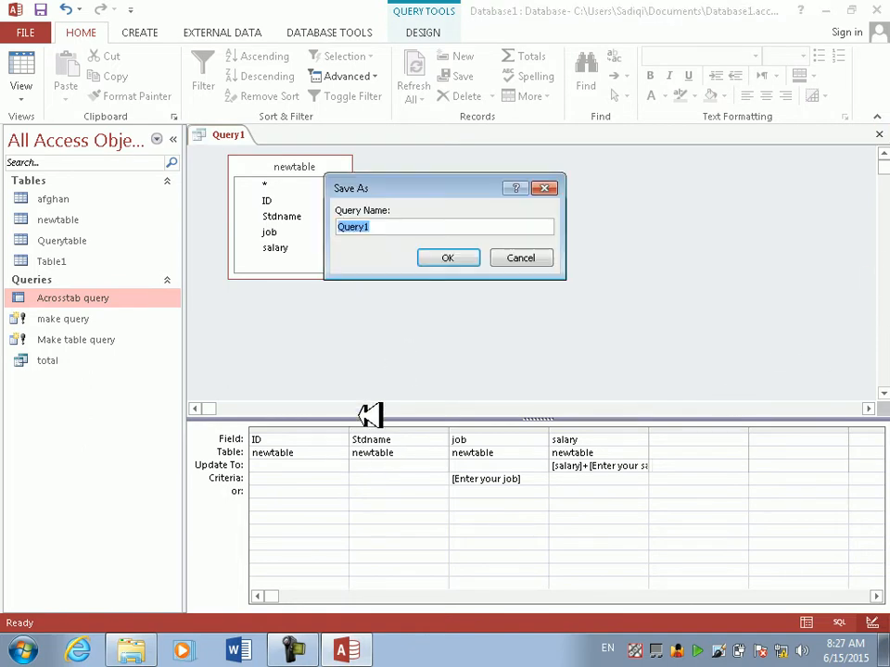
pyautogui.write('udpa')
pyautogui.press('BackSpace')
pyautogui.press('BackSpace')
pyautogui.press('BackSpace')
pyautogui.write('pdate query')
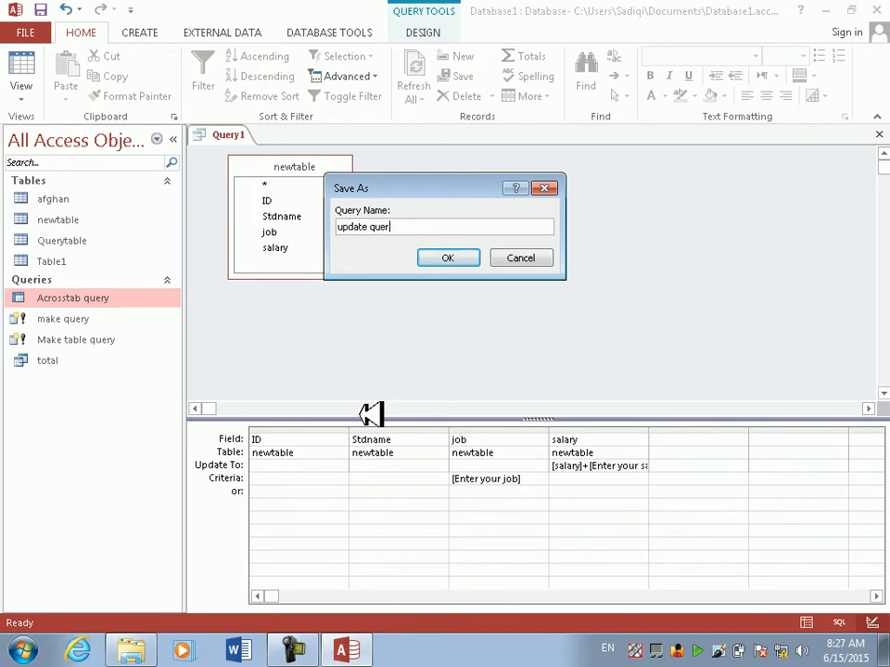
pyautogui.press('Return')
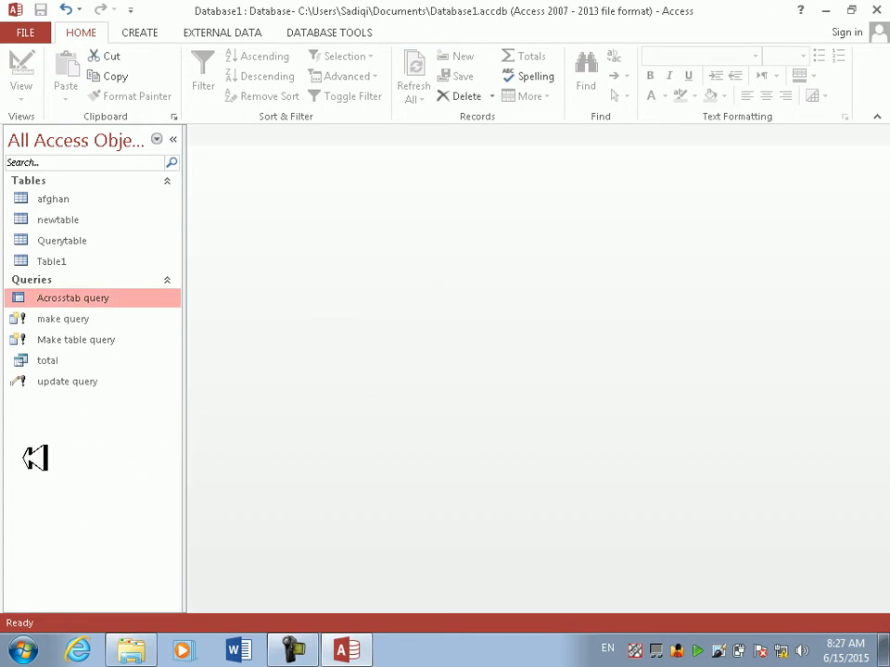
# Run the saved update query once with salary amount 1 and job teacher, accept the changes, and open newtable to check the salaries
pyautogui.click(34, 381)
pyautogui.doubleClick(41, 381)
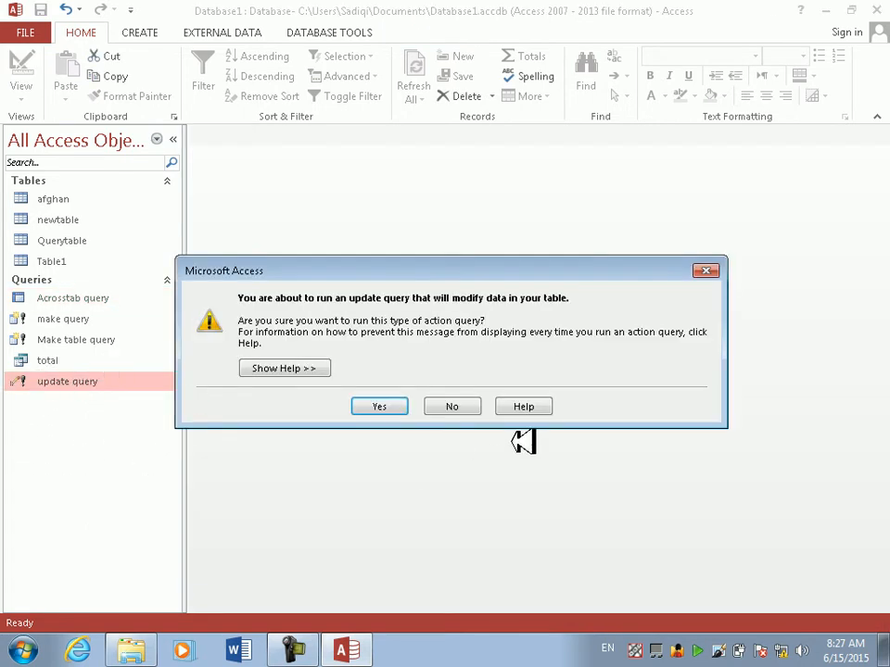
pyautogui.click(389, 411)
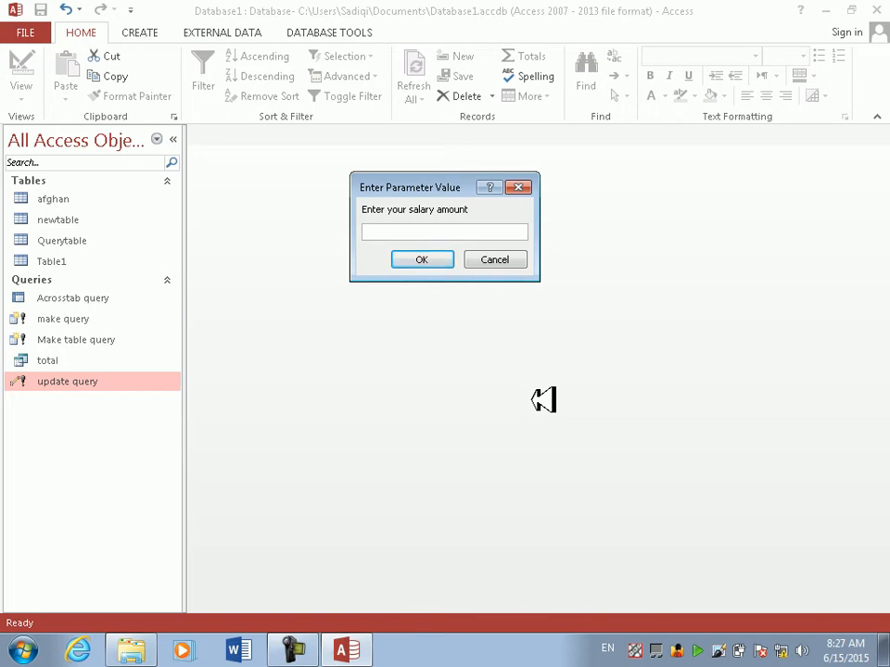
pyautogui.write('1')
pyautogui.click(428, 260)
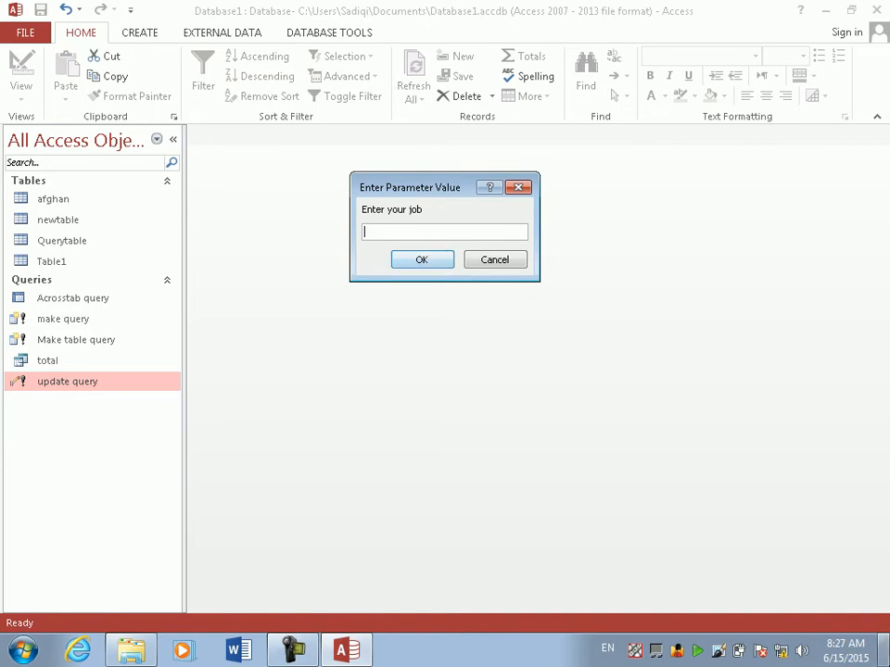
pyautogui.write('teacher')
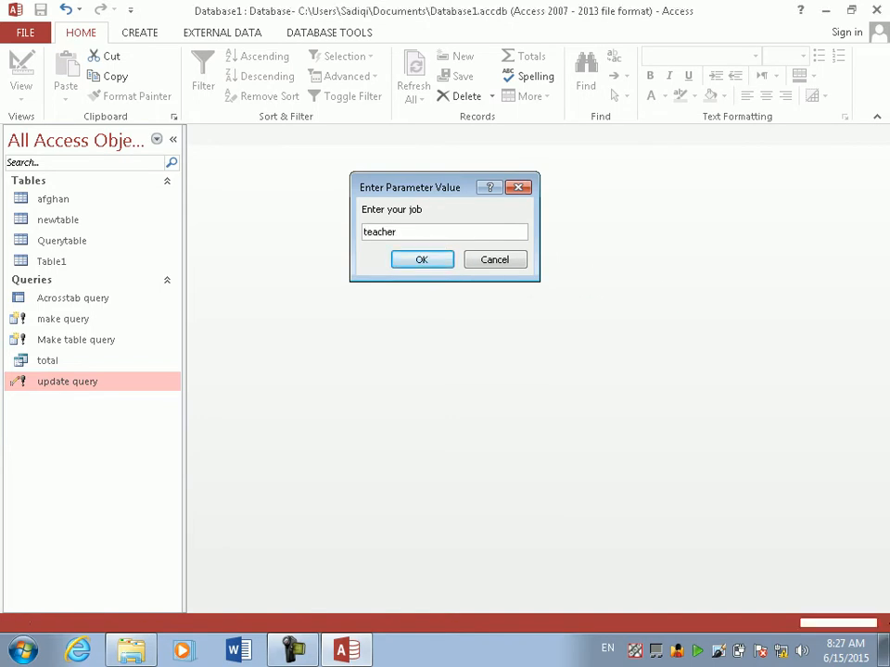
pyautogui.press('Return')
pyautogui.press('Return')
pyautogui.press('Return')
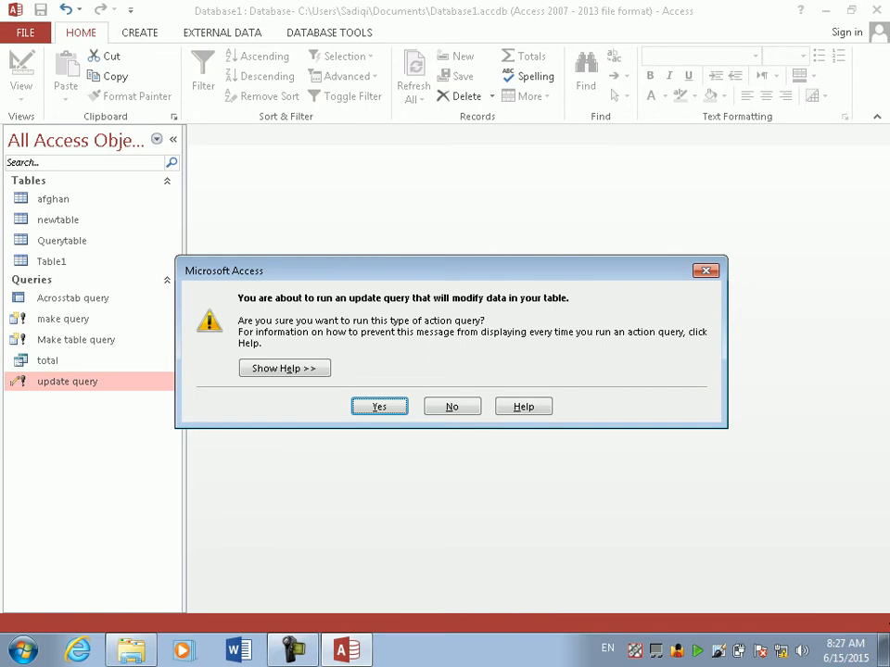
pyautogui.press('Return')
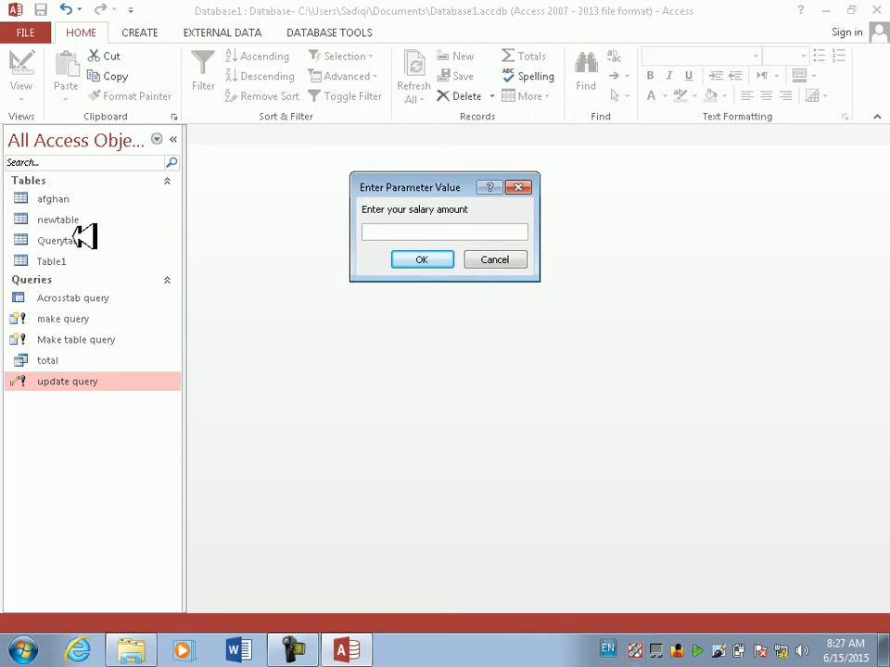
pyautogui.click(518, 259)
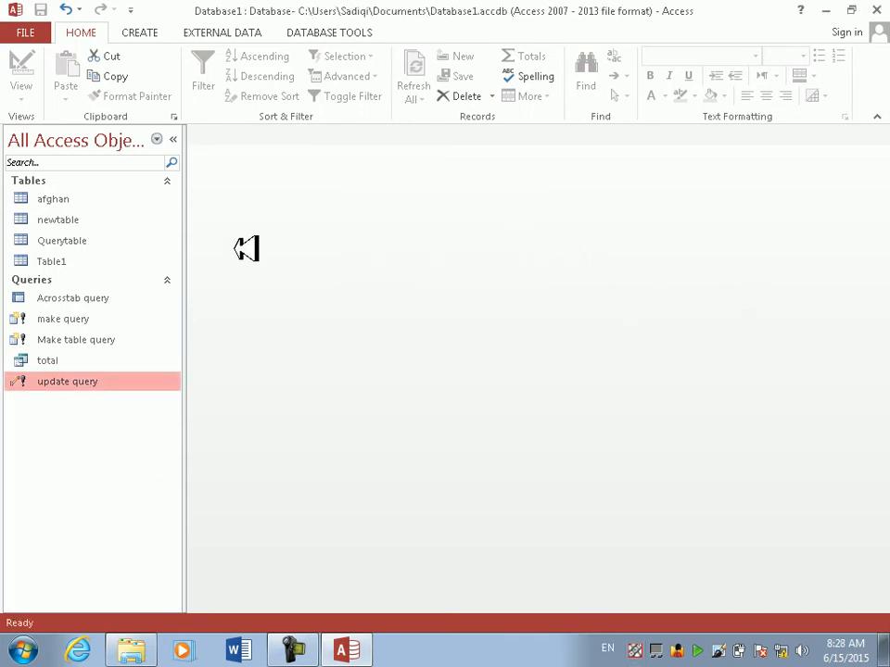
pyautogui.doubleClick(82, 222)
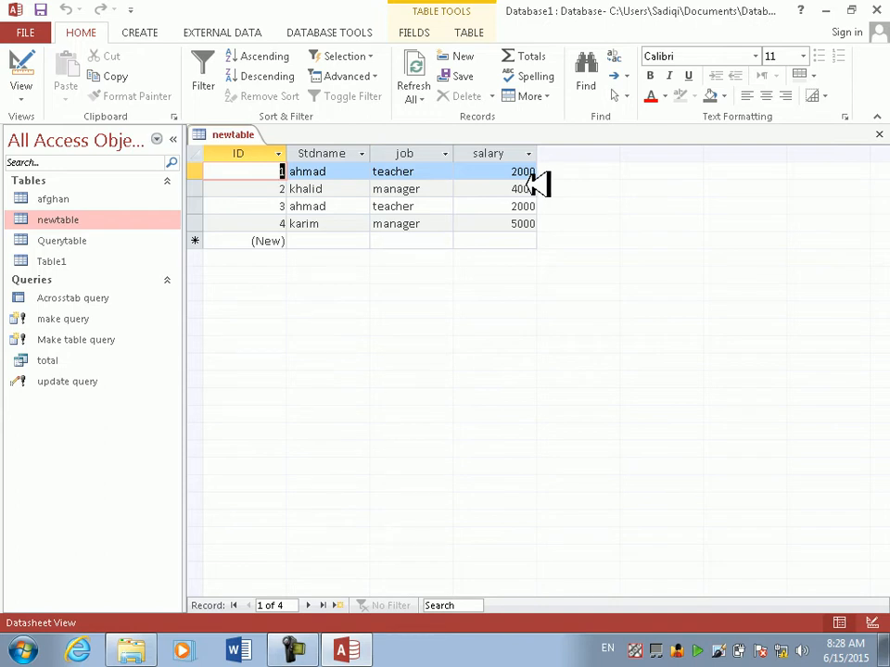
# Run the update query with salary amount 10000 and job teacher, accept the changes, and refresh newtable
pyautogui.click(129, 319)
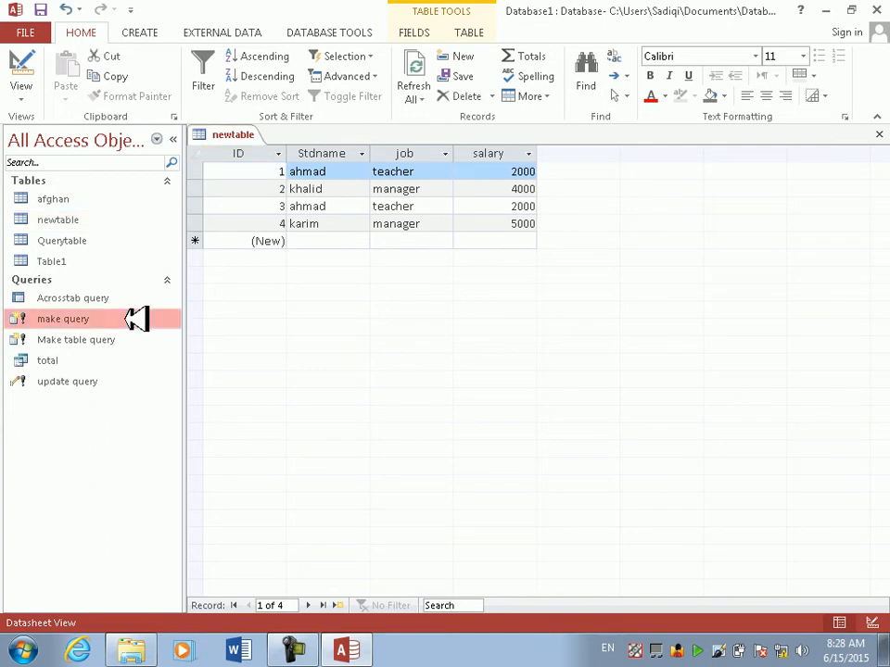
pyautogui.click(108, 379)
pyautogui.doubleClick(111, 379)
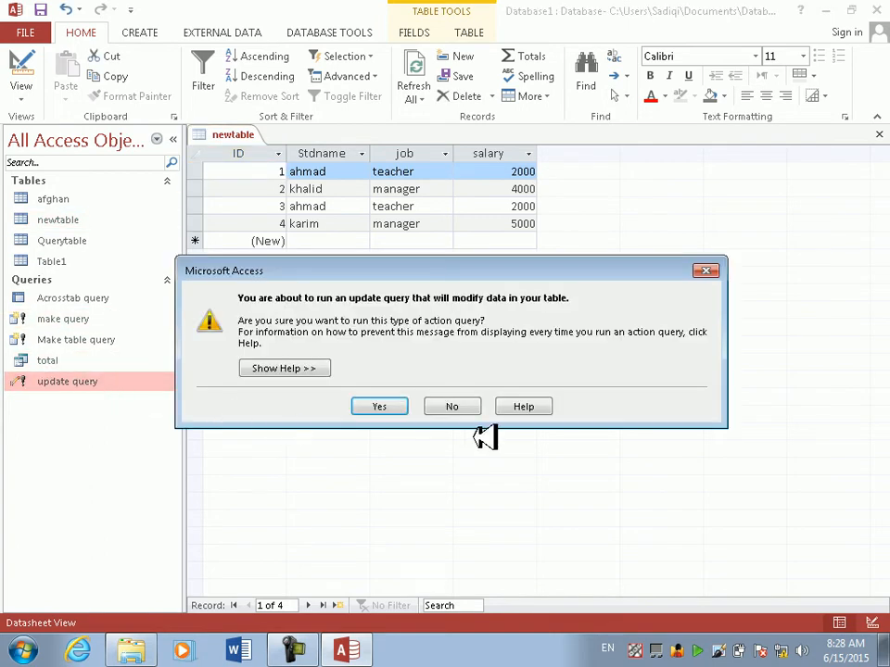
pyautogui.click(406, 407)
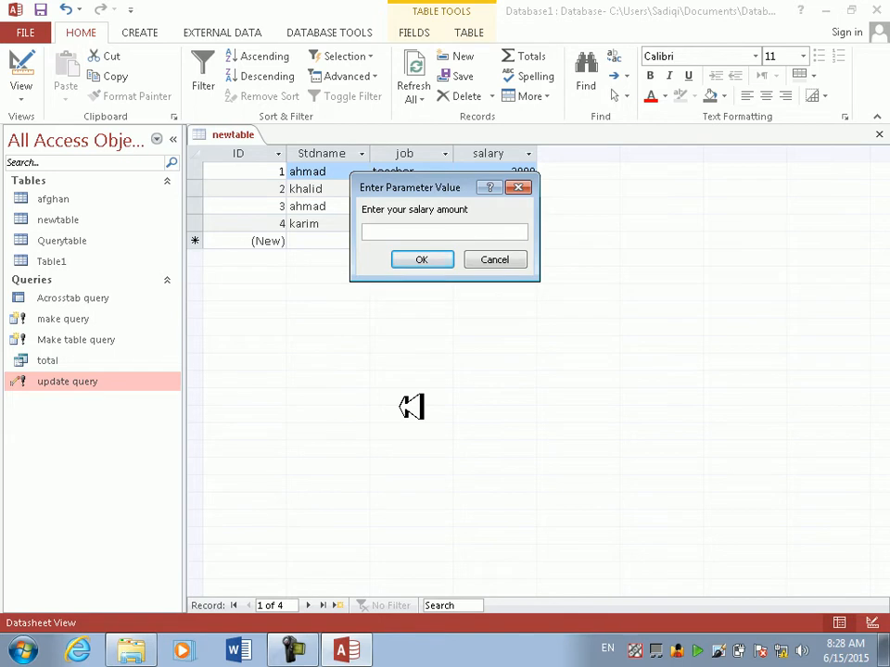
pyautogui.write('10000')
pyautogui.press('Return')
pyautogui.write('teacher')
pyautogui.press('Return')
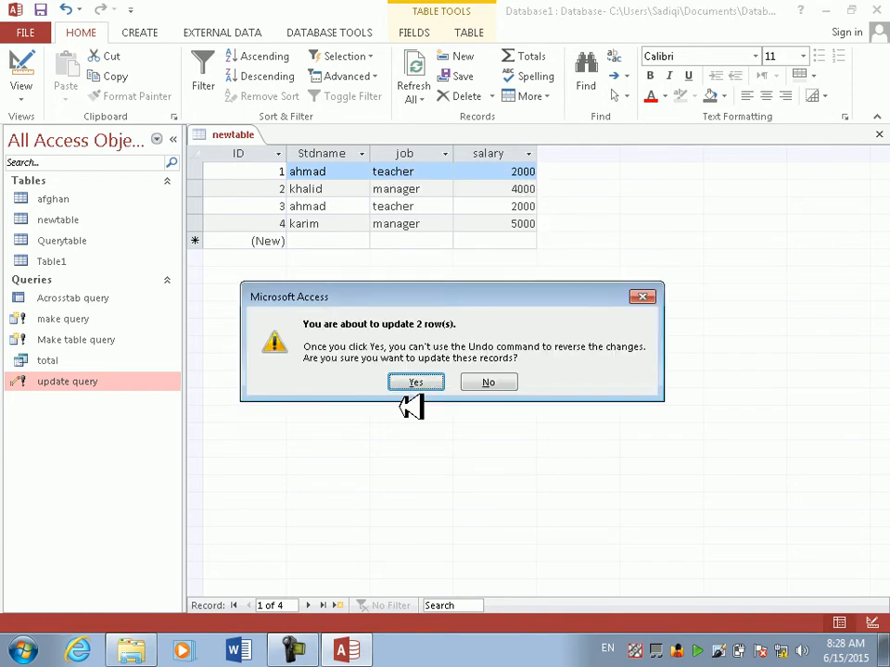
pyautogui.press('Return')
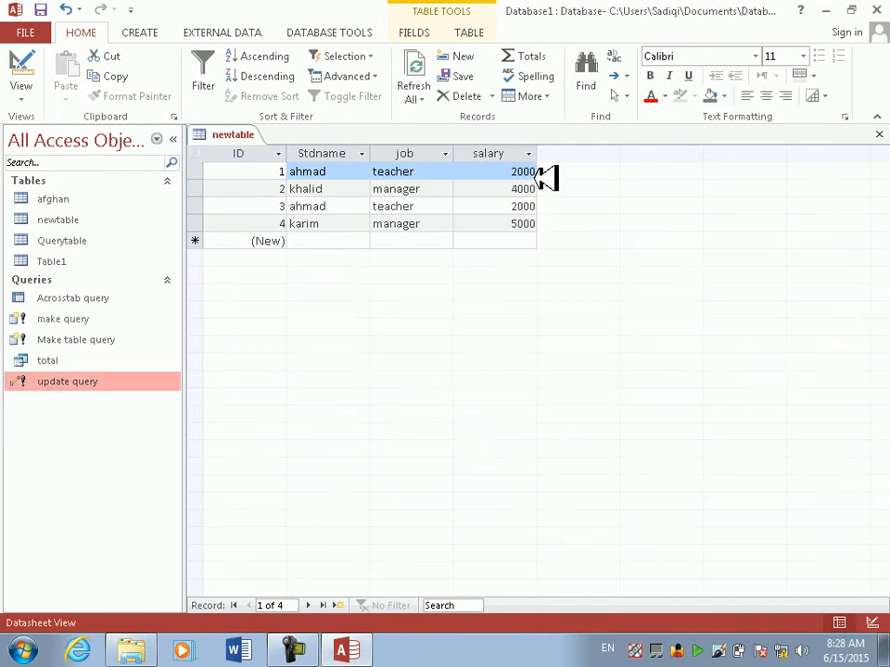
pyautogui.click(415, 67)
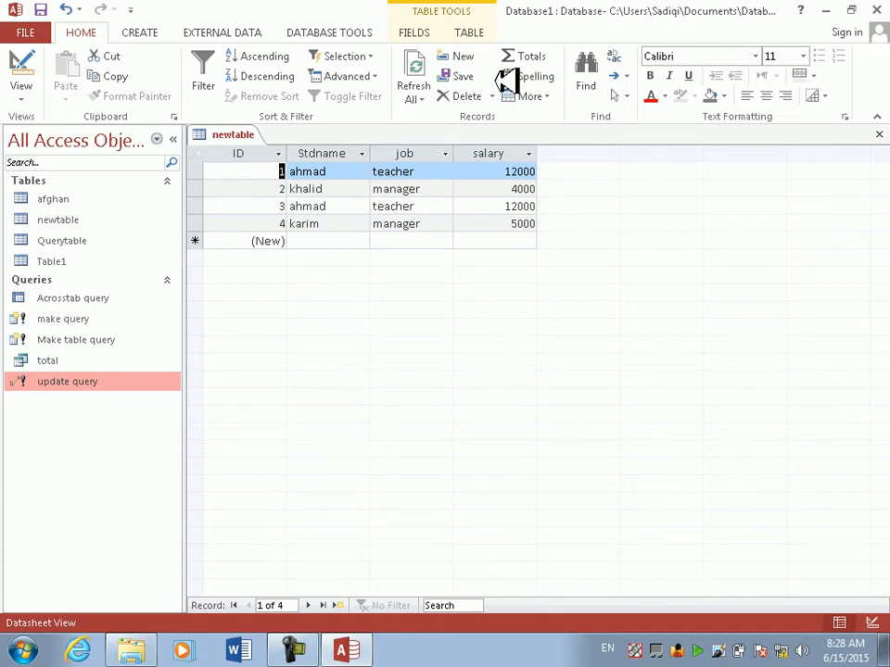
# Run the update query again with salary amount 4000 and job manager, and accept the record update
pyautogui.doubleClick(95, 383)
pyautogui.click(405, 406)
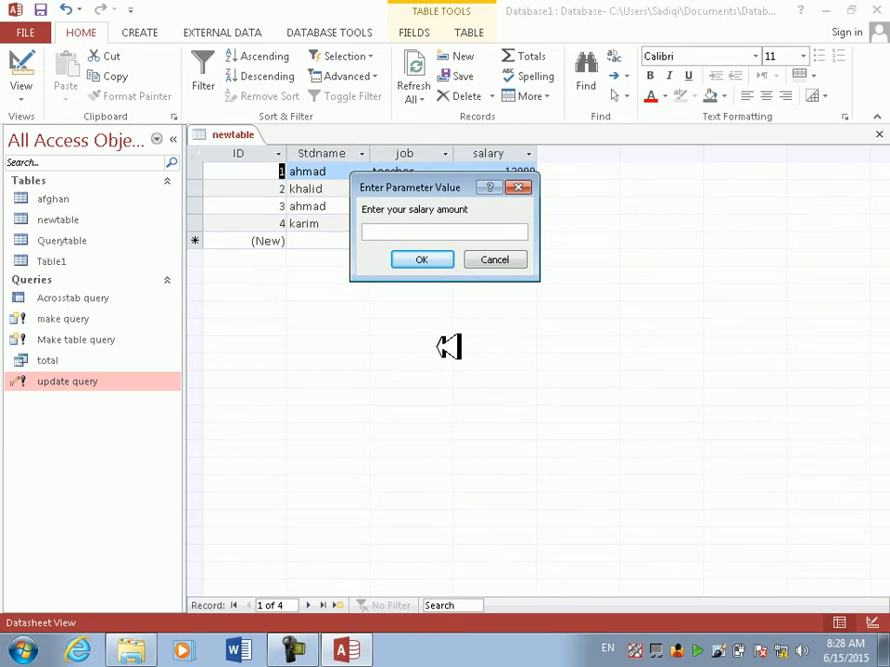
pyautogui.moveTo(444, 185); pyautogui.dragTo(475, 283)
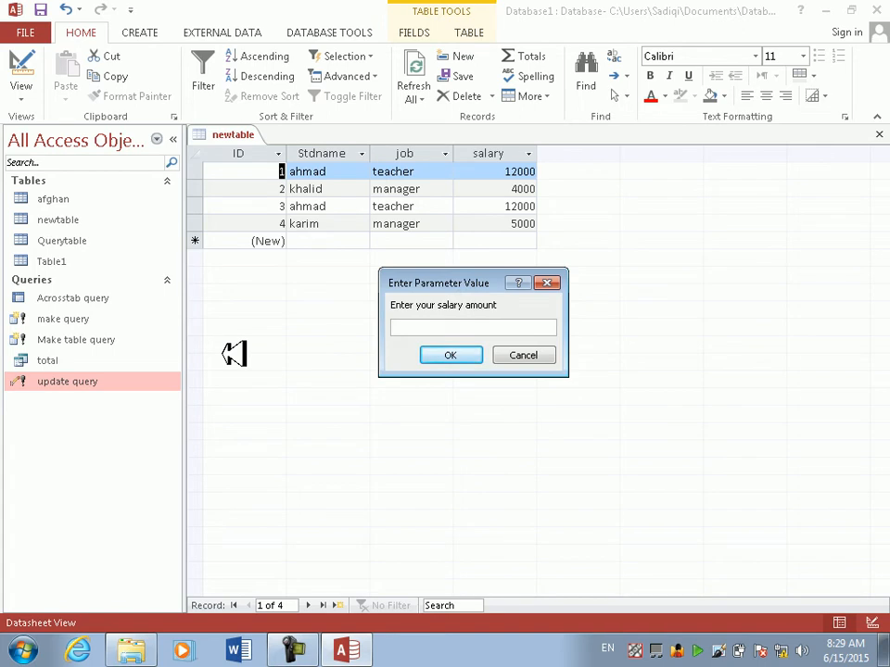
pyautogui.write('5')
pyautogui.write('000')
pyautogui.press('Return')
pyautogui.write('mang')
pyautogui.press('BackSpace')
pyautogui.write('ager')
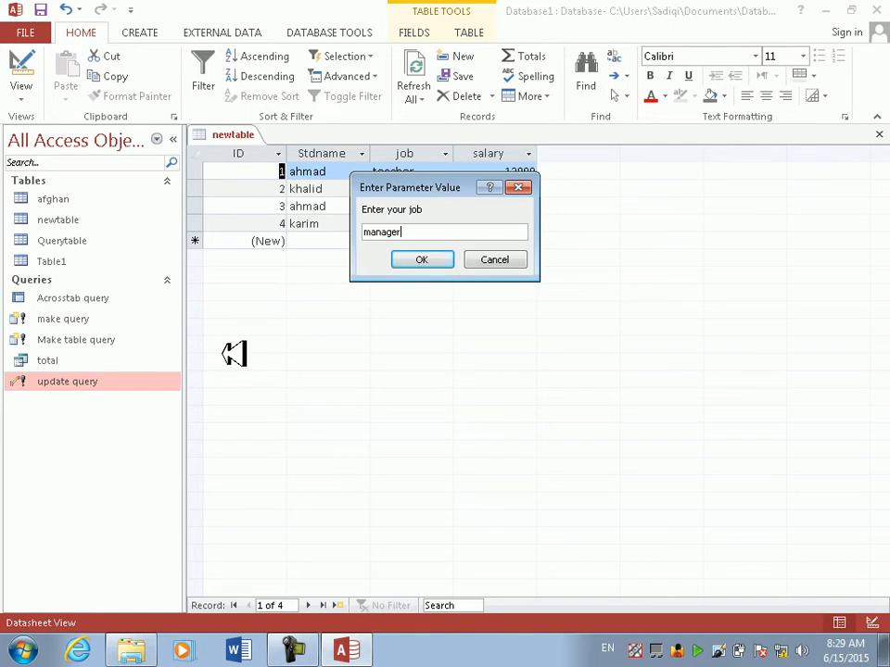
pyautogui.press('Return')
pyautogui.press('Return')
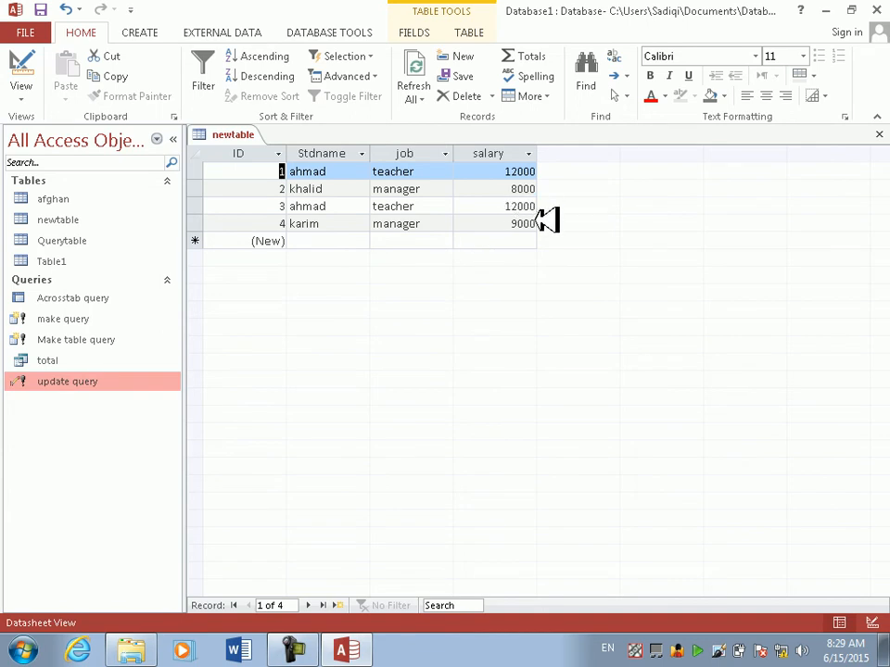
# Create a new query in design view with newtable as its source table
pyautogui.click(131, 33)
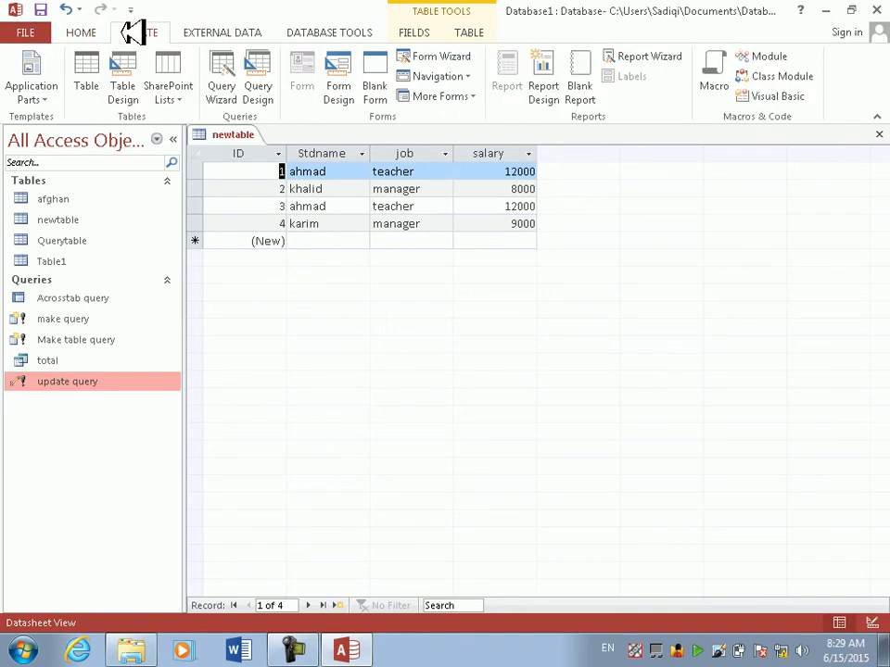
pyautogui.click(263, 76)
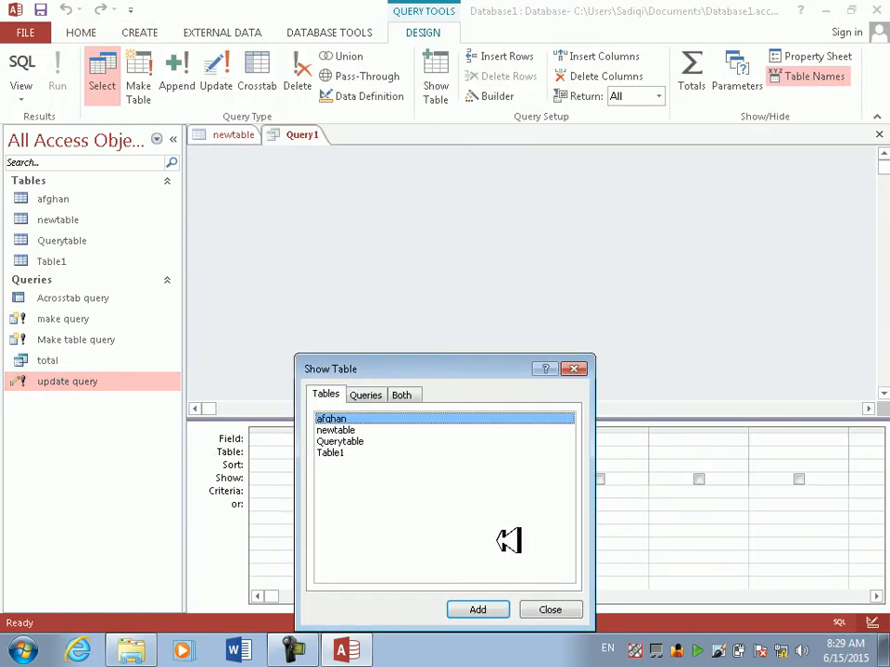
pyautogui.click(345, 430)
pyautogui.click(478, 610)
pyautogui.click(561, 610)
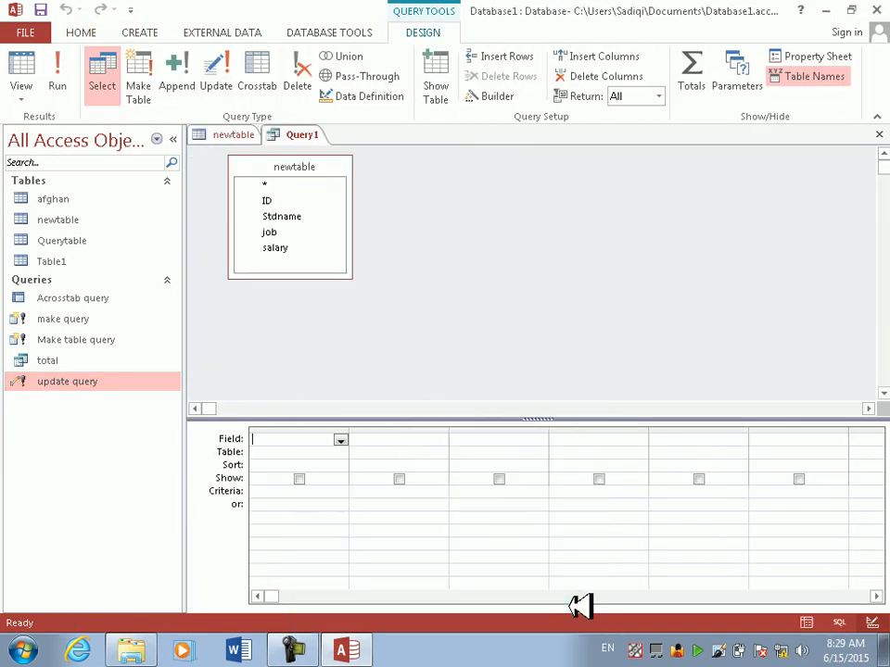
# Add the ID, Stdname, job and salary fields to the design grid and make it an update query
pyautogui.doubleClick(302, 167)
pyautogui.moveTo(285, 204); pyautogui.dragTo(288, 439)
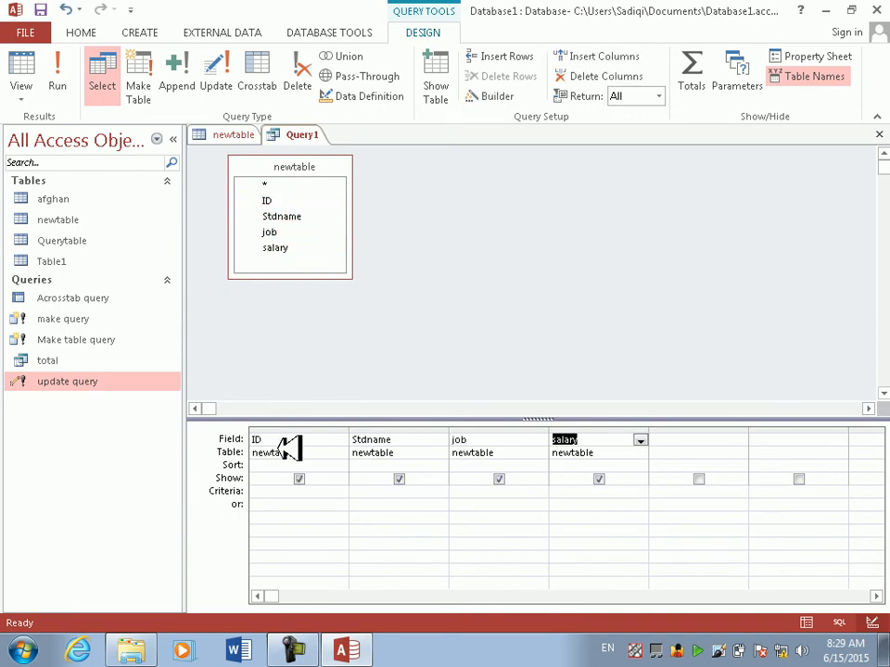
pyautogui.click(230, 82)
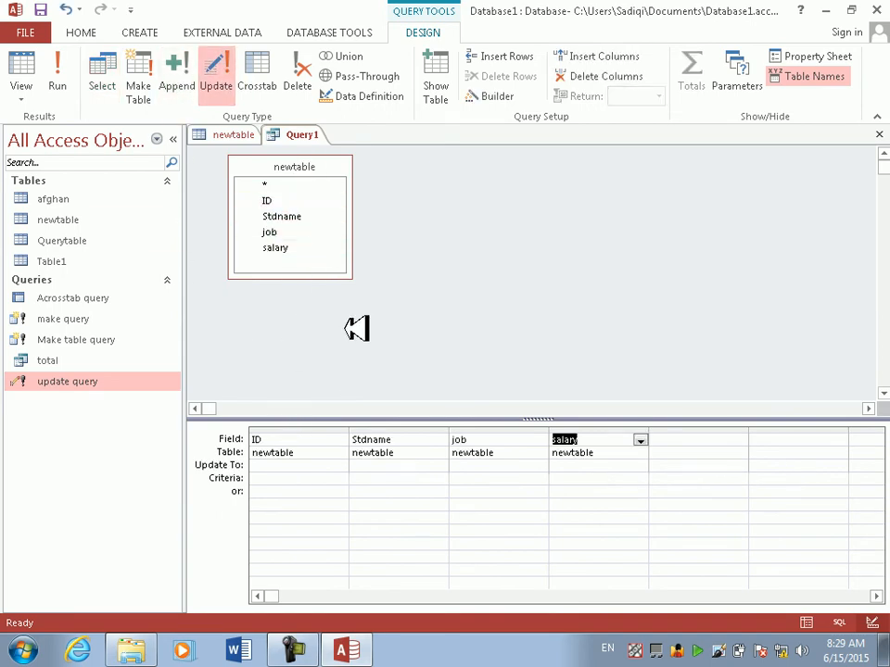
# Set the salary field's Update To expression to [salary]-[Enter your salary amount to cut it from your salary]
pyautogui.click(565, 467)
pyautogui.write('[salary]-[Enter your')
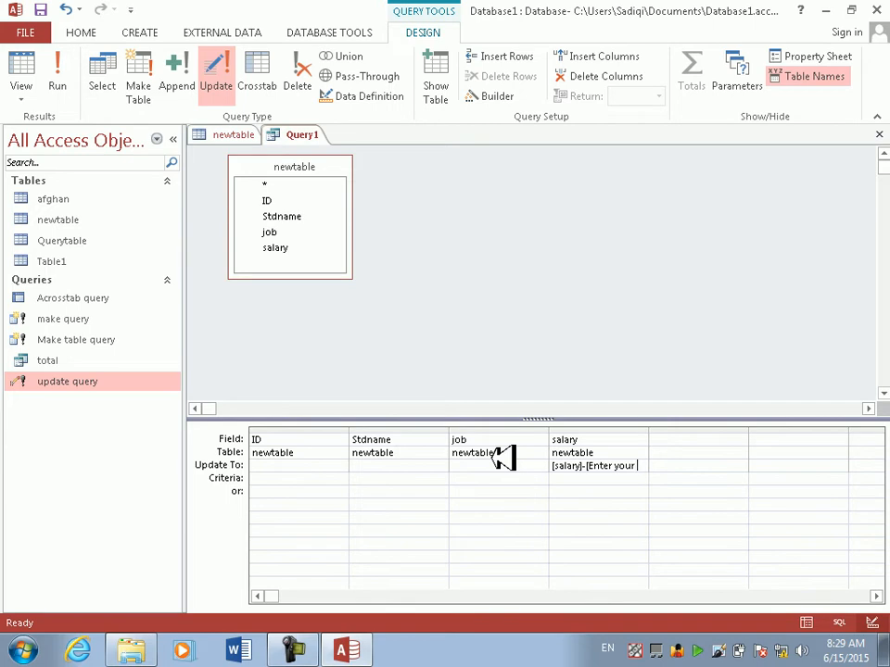
pyautogui.write('salary')
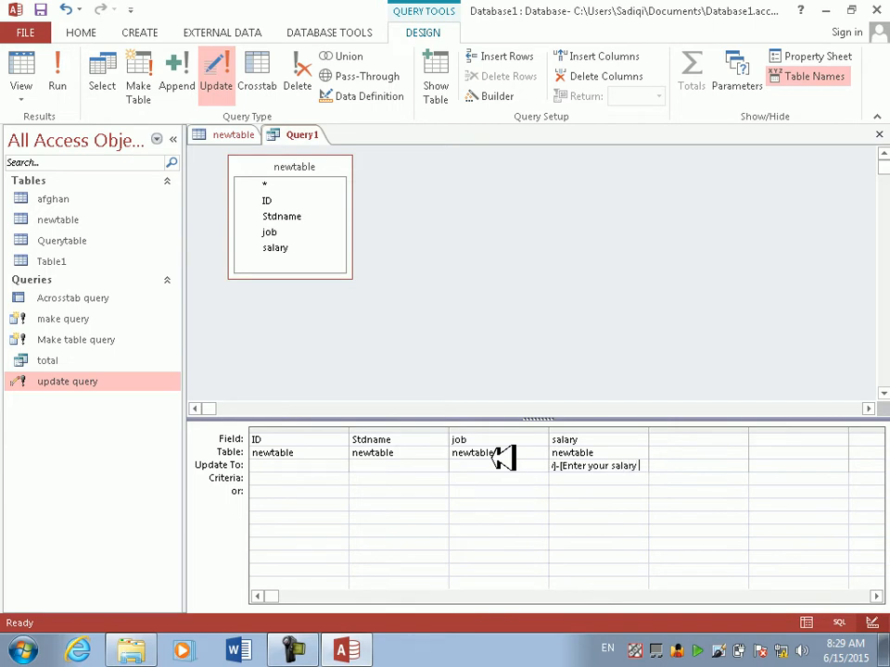
pyautogui.write(' amount')
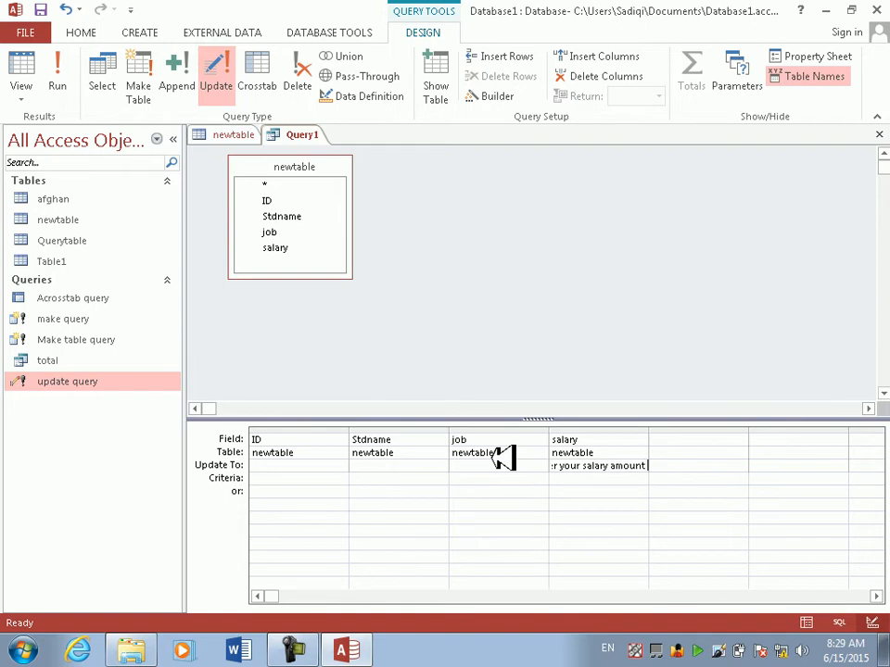
pyautogui.write(' to ')
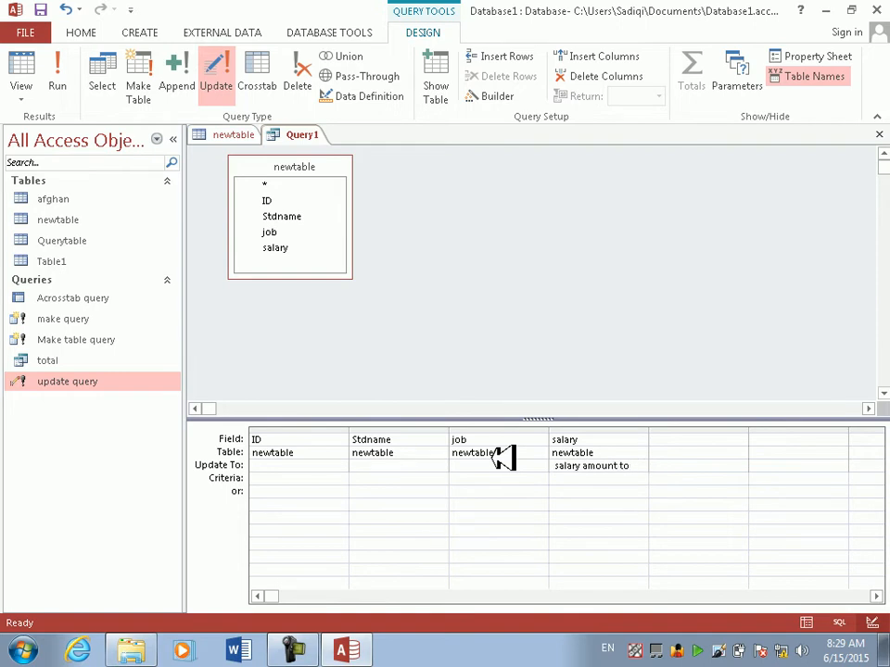
pyautogui.write('chu')
pyautogui.write('m your ')
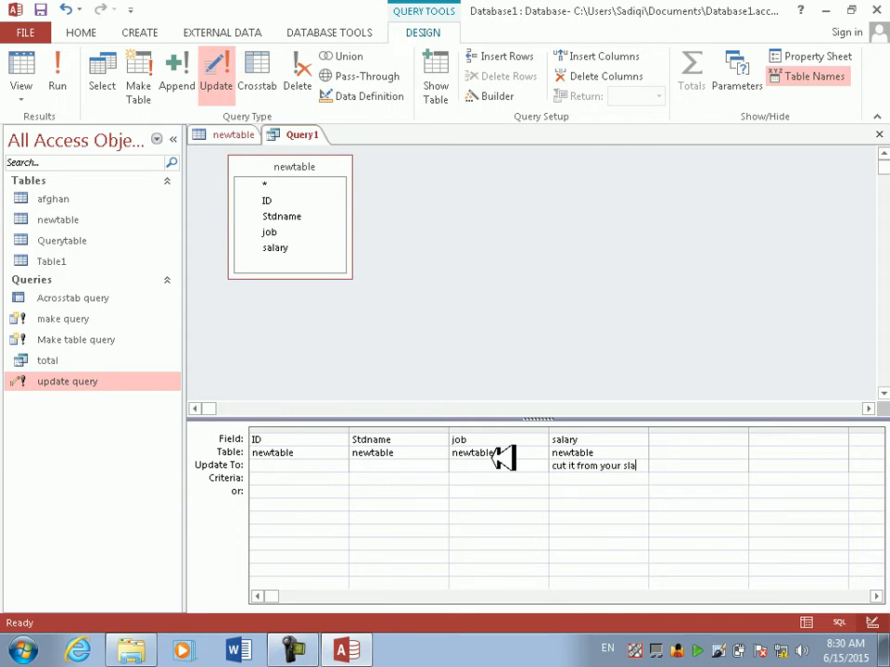
pyautogui.write('salary')
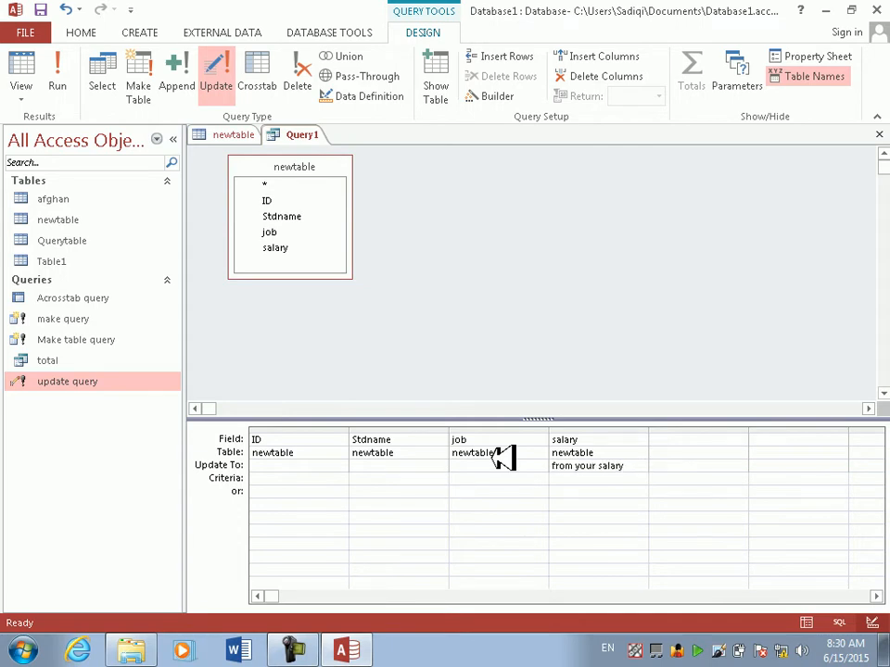
pyautogui.write(']')
pyautogui.press('Return')
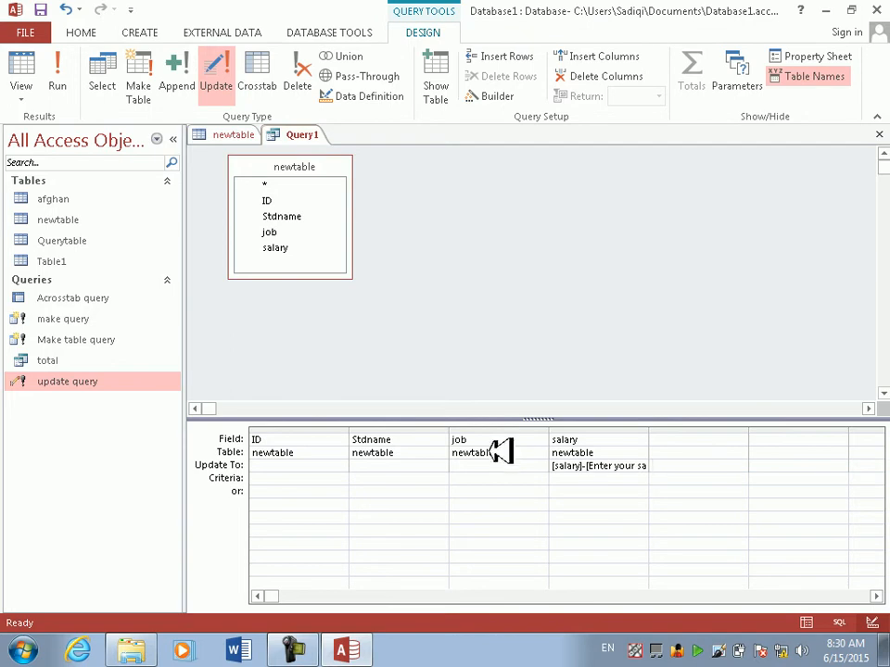
# Set the job field's criteria to the parameter prompt [Enter your job to manfi your salary]
pyautogui.click(475, 489)
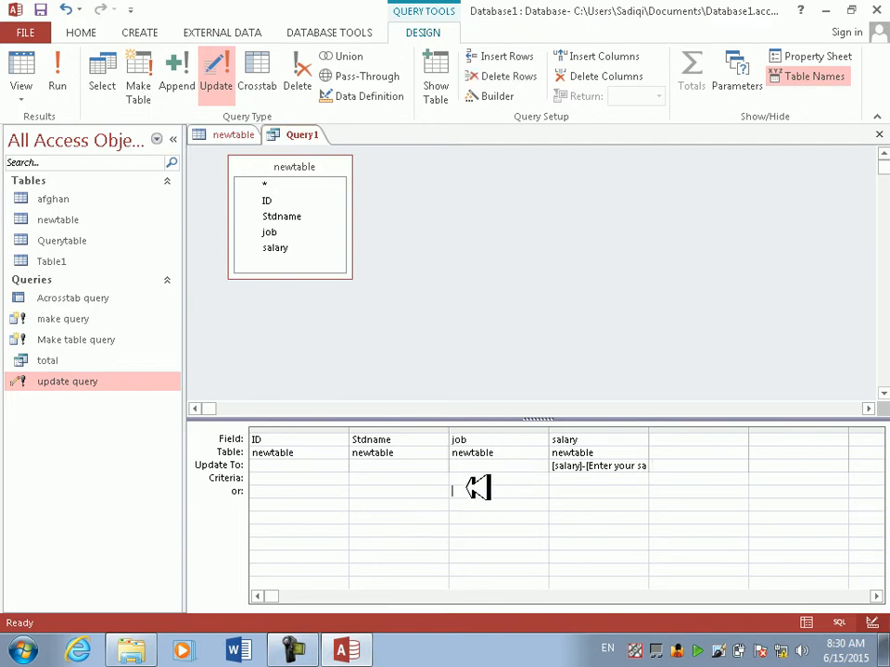
pyautogui.click(474, 478)
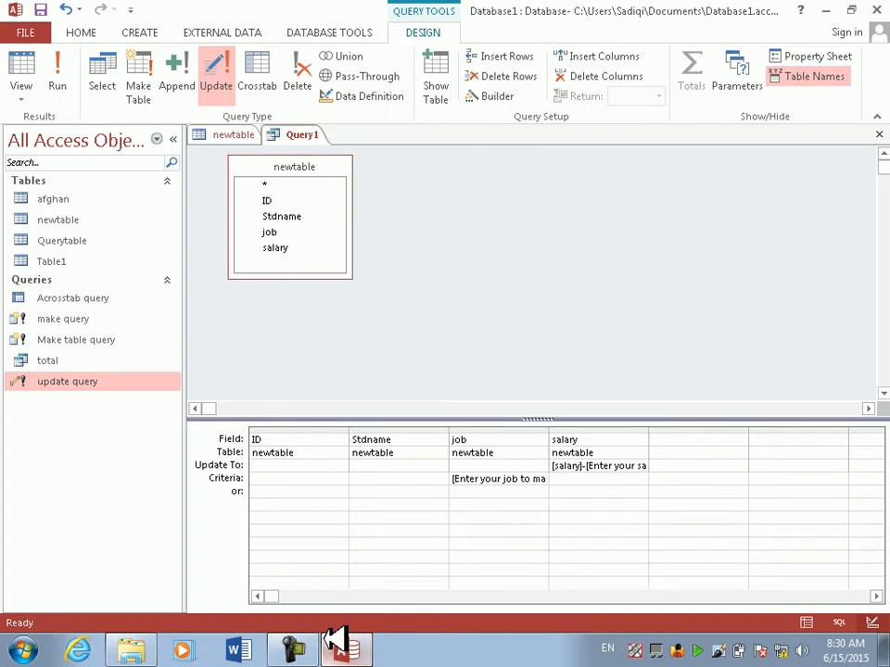
pyautogui.write('n')
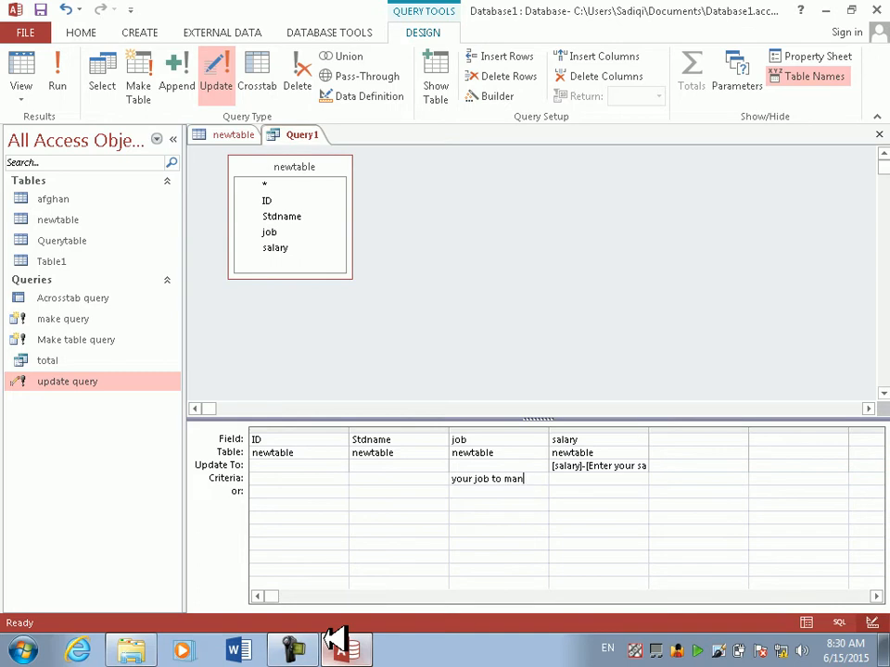
pyautogui.write('fi you')
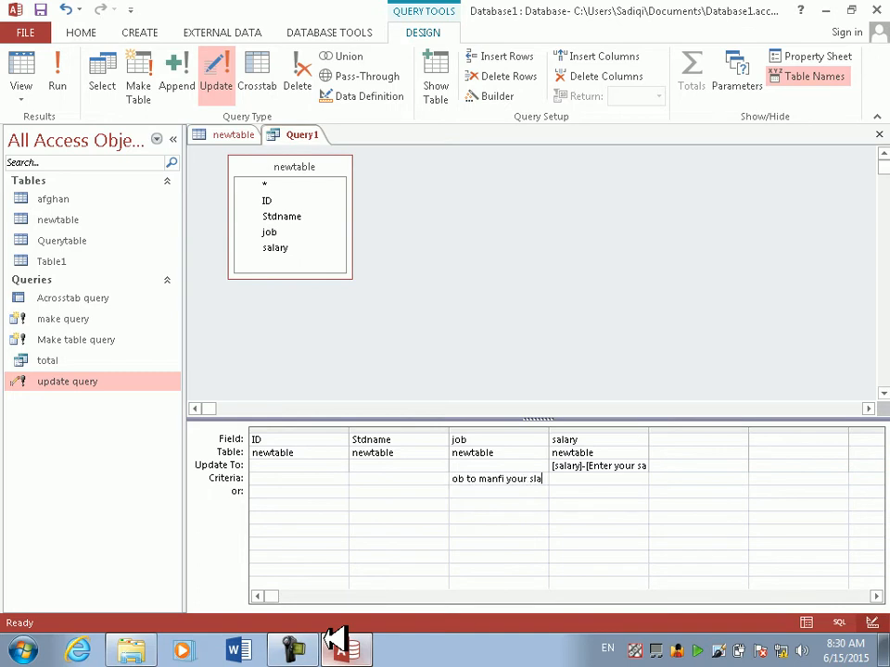
pyautogui.write('r salary')
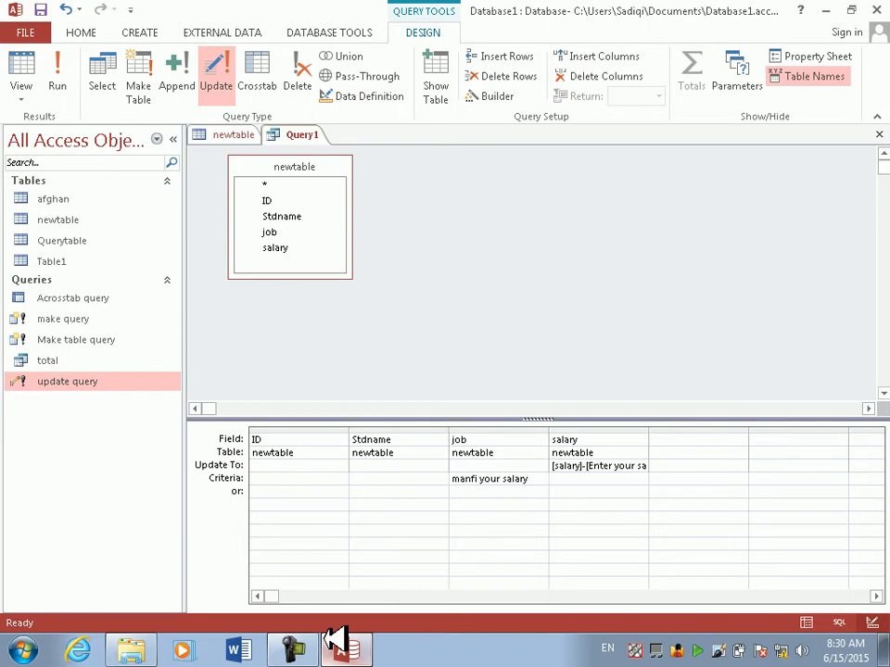
pyautogui.press('Tab')
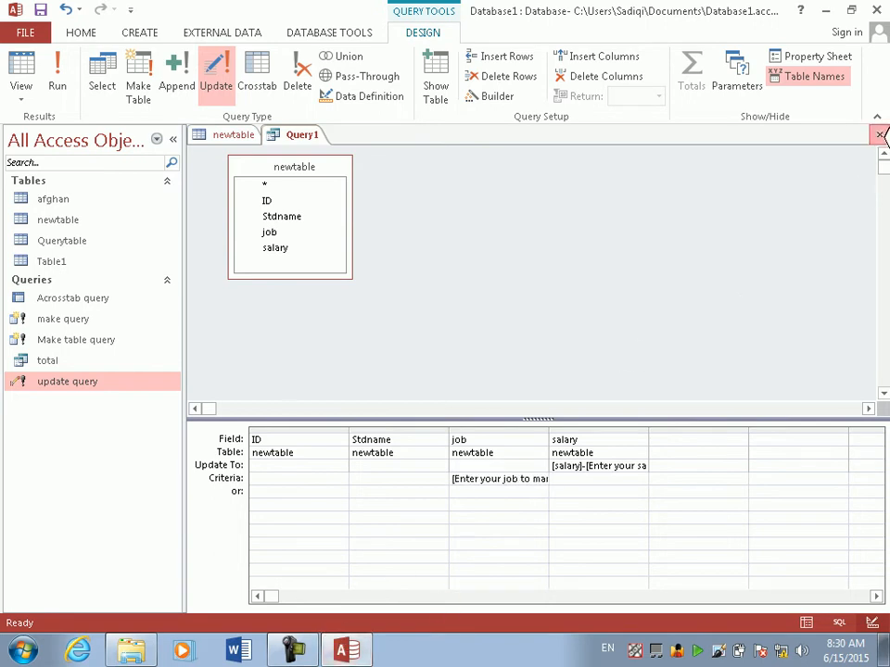
# Close the new update query and save it as Manfi salary
pyautogui.click(880, 134)
pyautogui.click(381, 374)
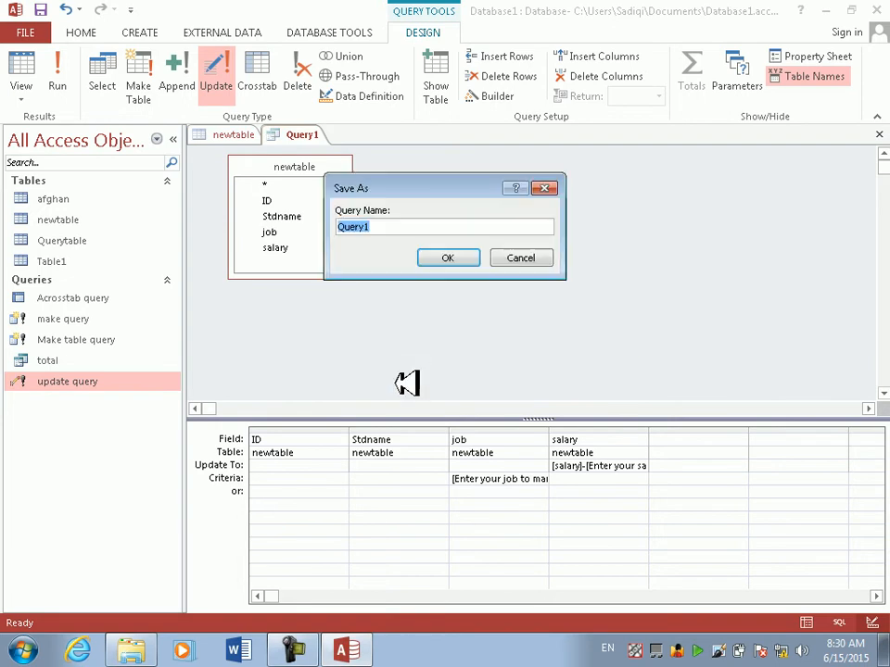
pyautogui.write('Manfi salary')
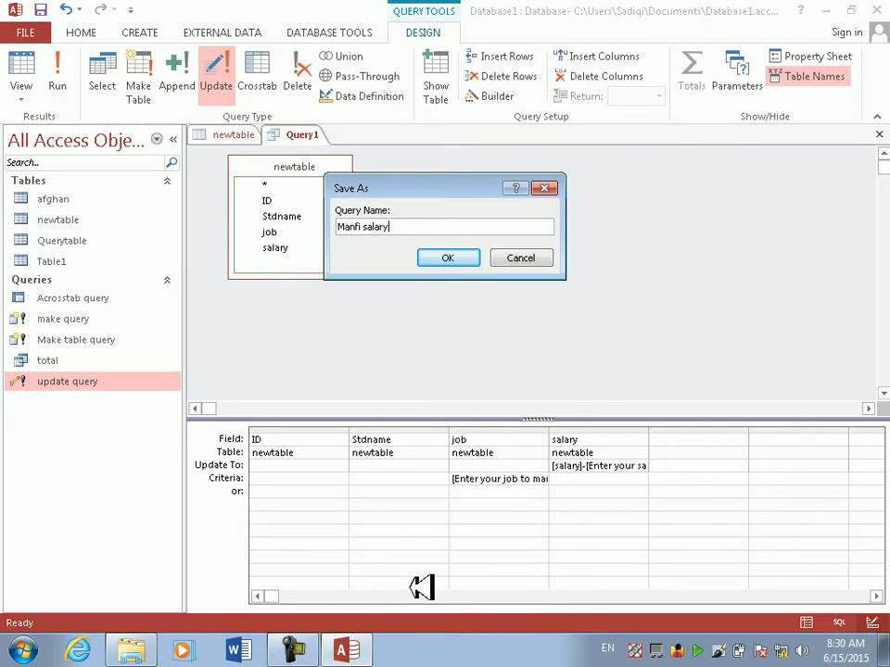
pyautogui.press('Return')
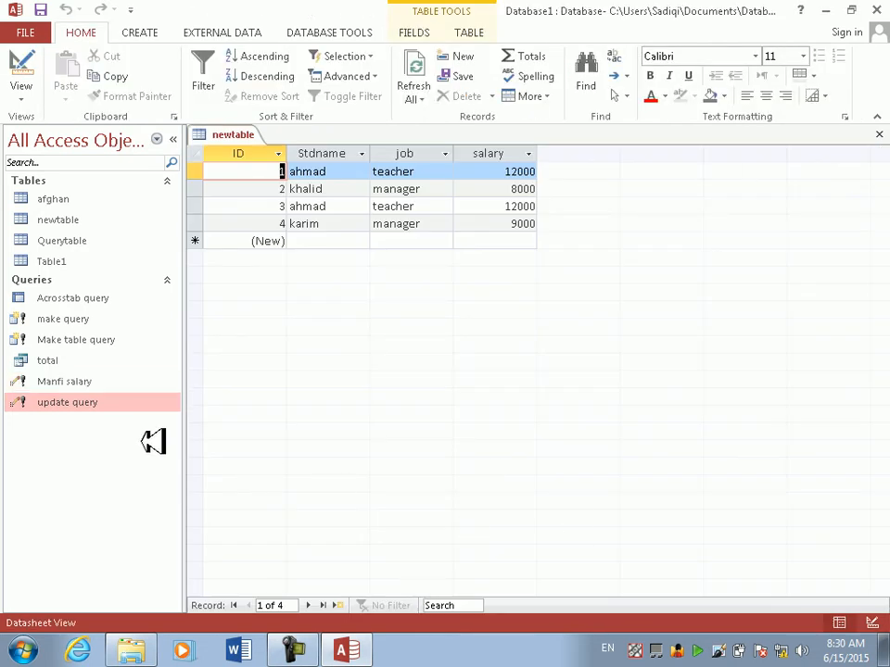
# Run the saved update query with salary amount 2000 and job teacher, accept the changes, and refresh newtable
pyautogui.doubleClick(95, 404)
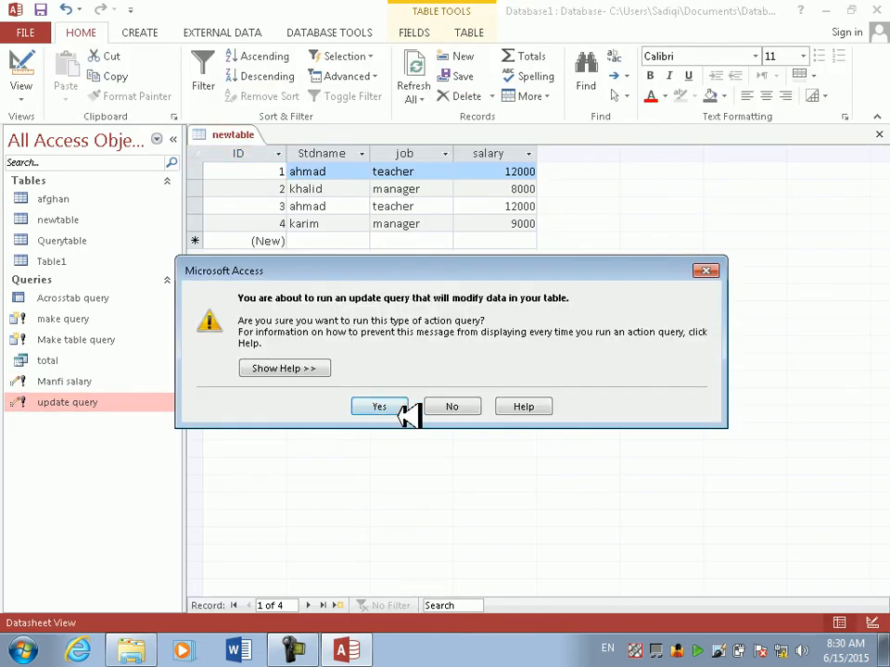
pyautogui.click(401, 412)
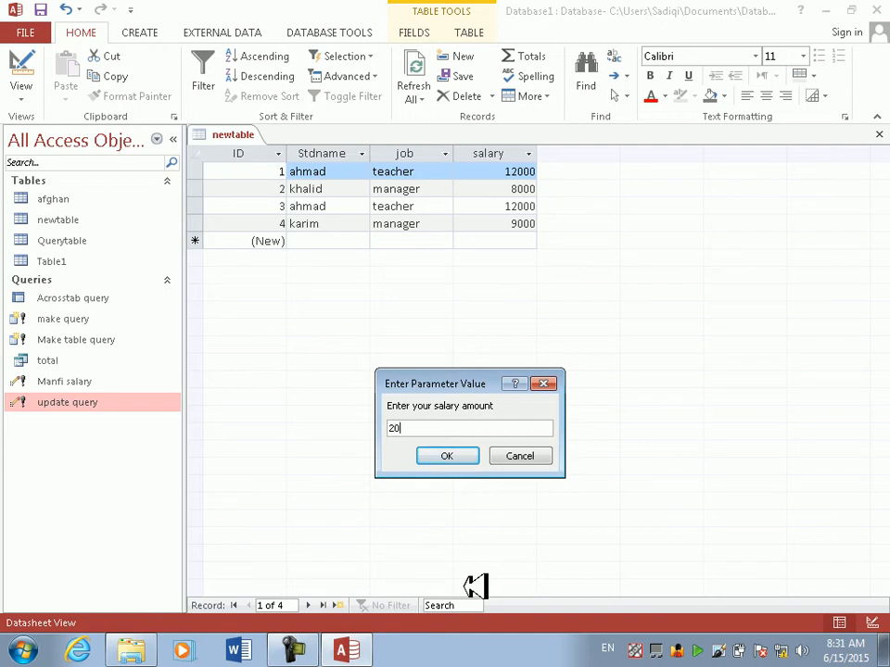
pyautogui.press('Return')
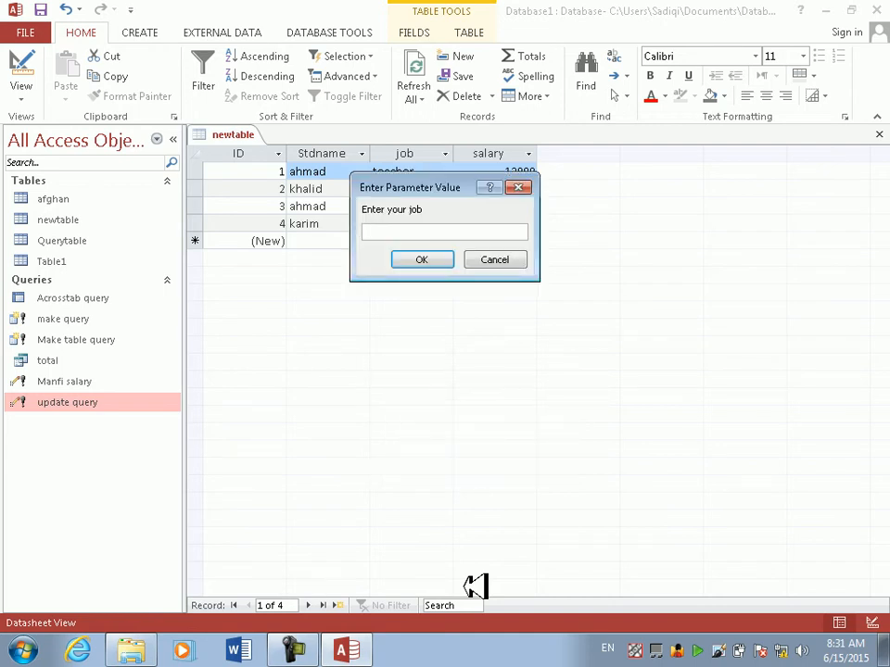
pyautogui.press('Return')
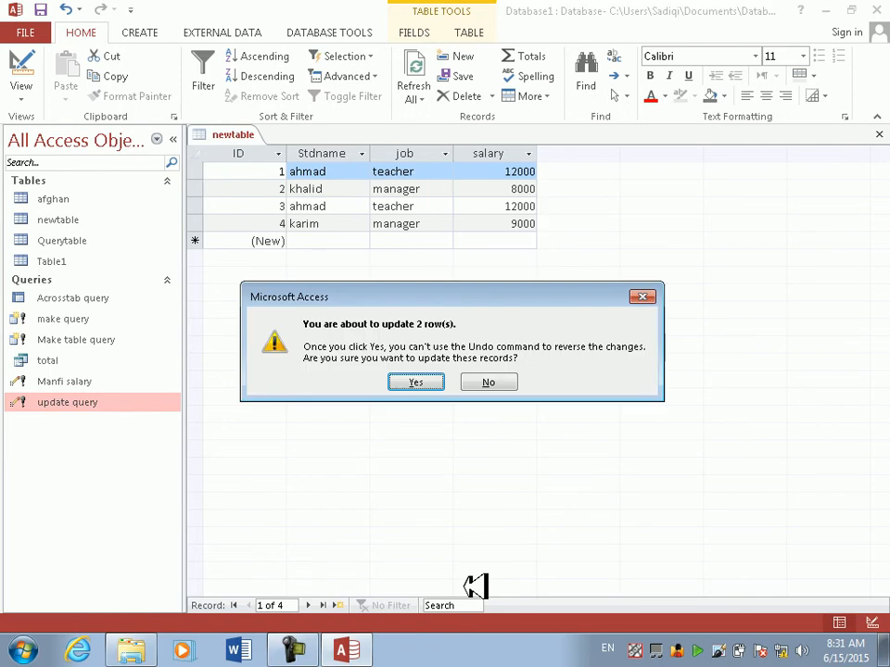
pyautogui.press('Return')
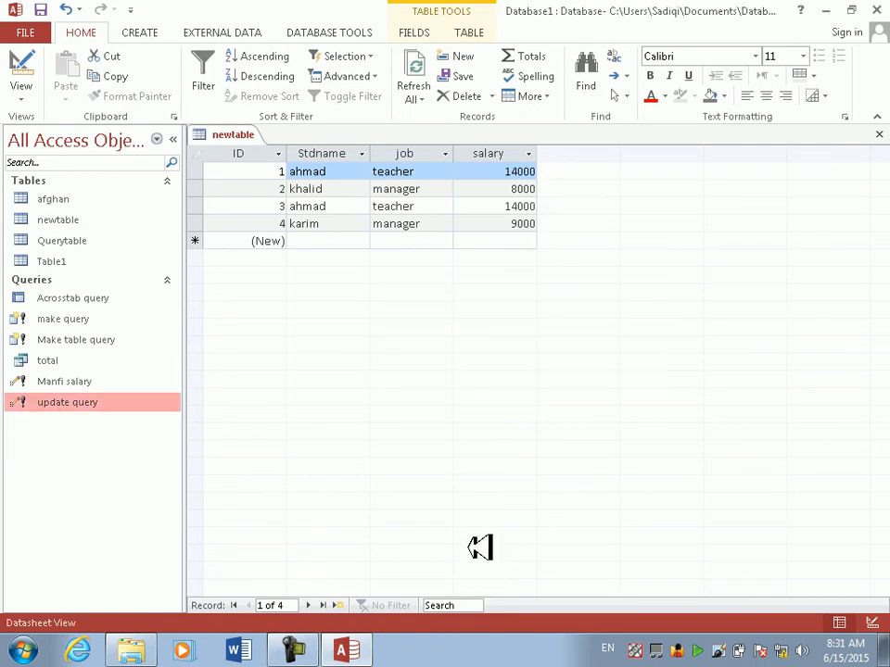
pyautogui.click(432, 67)
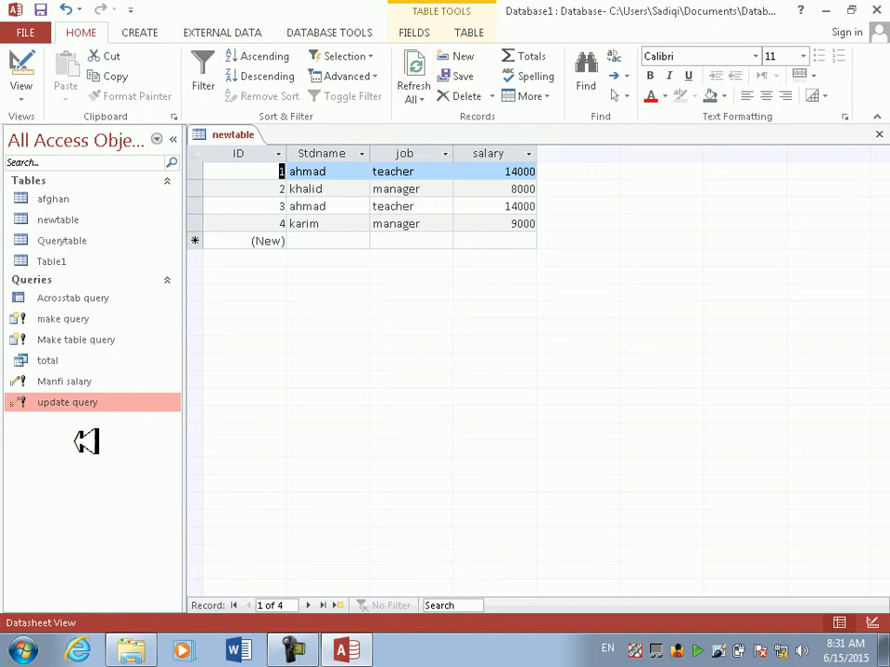
# Open update query in design view, examine the operator in its salary update expression, and close the query
pyautogui.rightClick(81, 409)
pyautogui.click(87, 441)
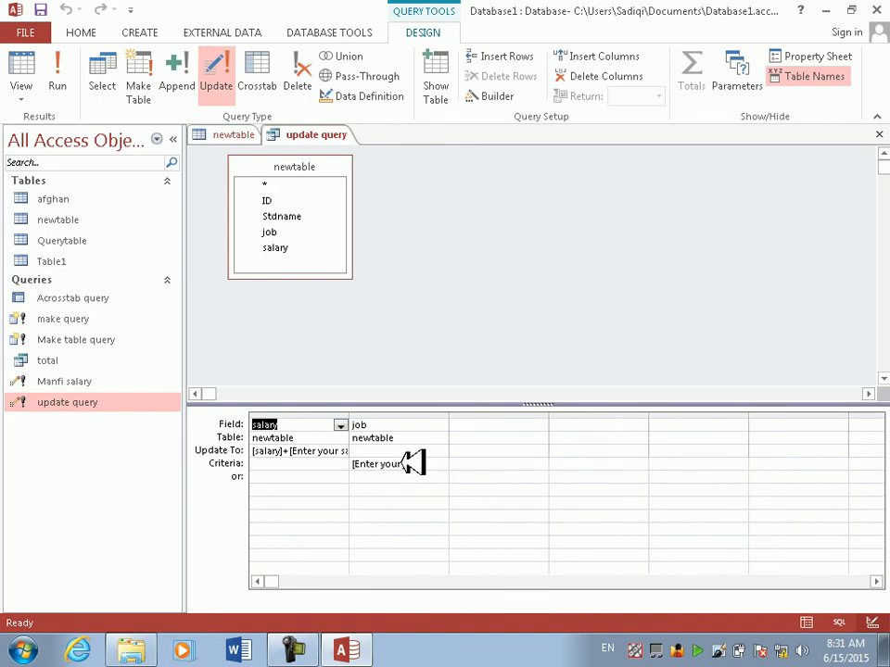
pyautogui.click(289, 451)
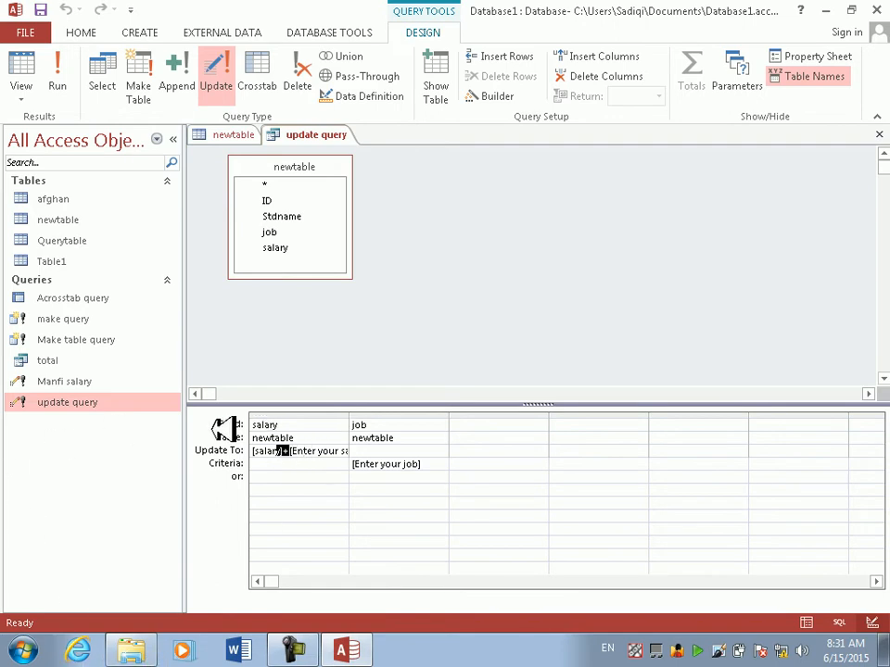
pyautogui.click(877, 135)
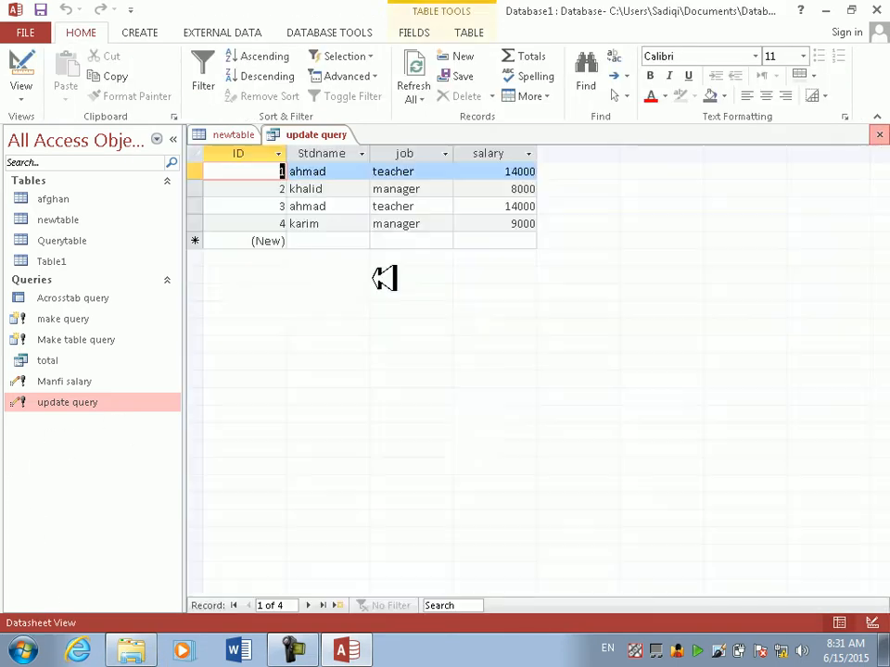
# Run the Manfi salary query with a cut of 4000 and job teacher, accept the changes, and refresh newtable
pyautogui.doubleClick(83, 380)
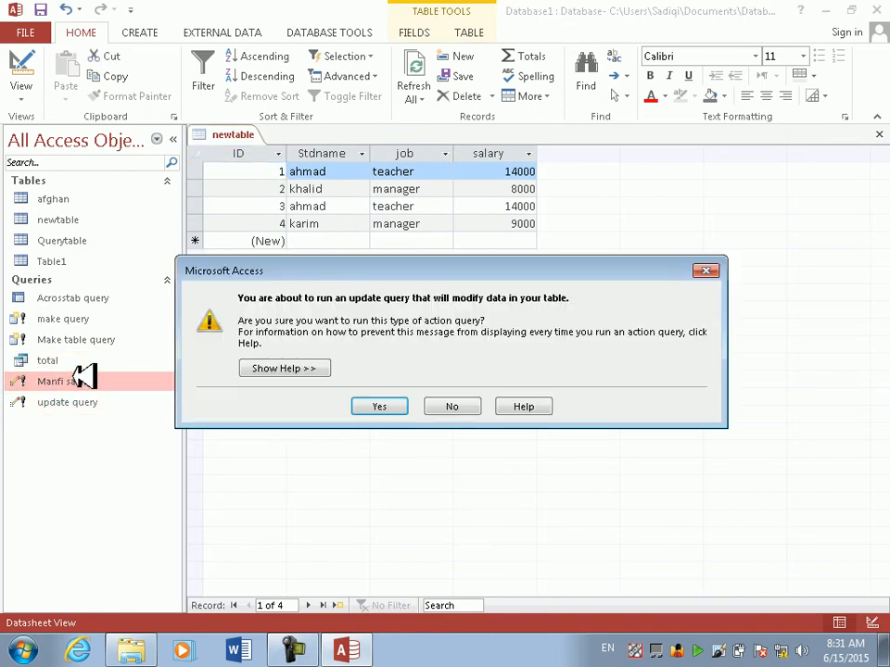
pyautogui.click(366, 399)
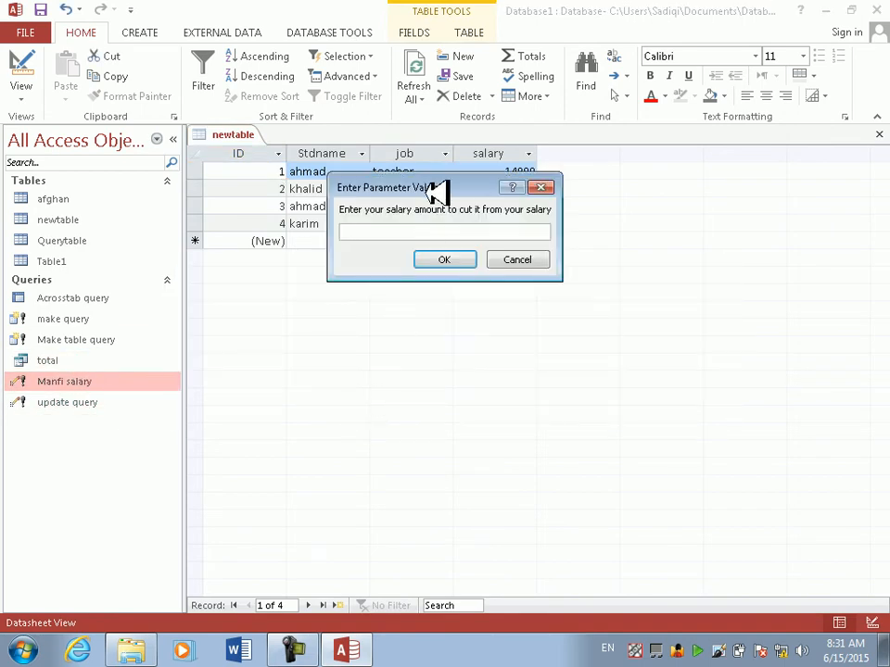
pyautogui.moveTo(434, 186); pyautogui.dragTo(418, 309)
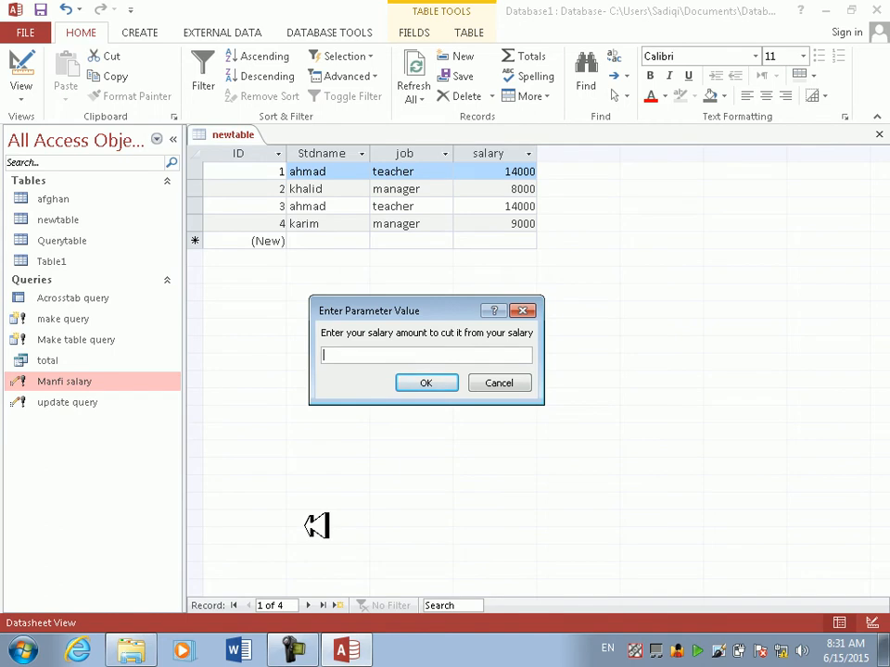
pyautogui.write('4000')
pyautogui.press('Return')
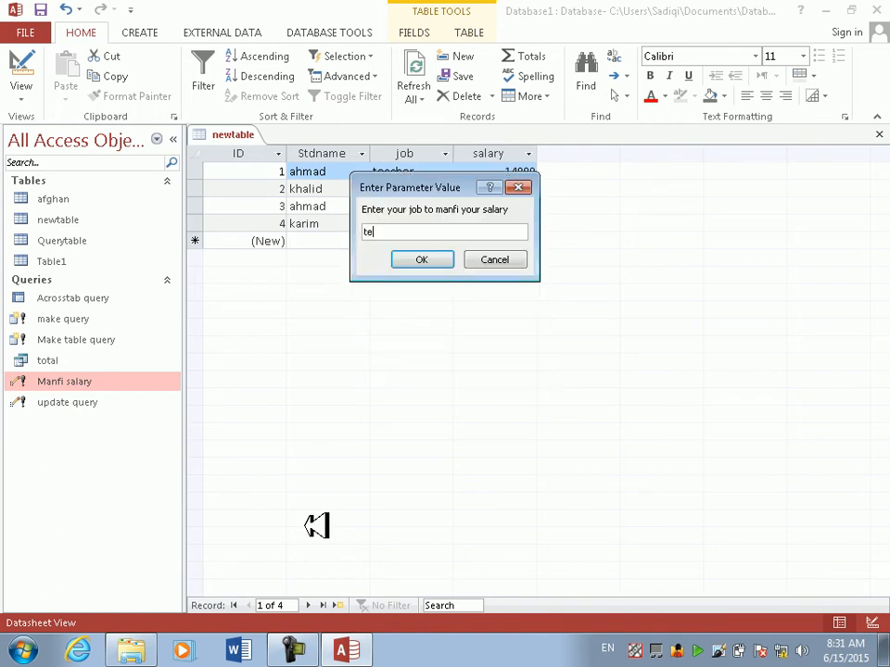
pyautogui.write('teacher')
pyautogui.press('Return')
pyautogui.press('Return')
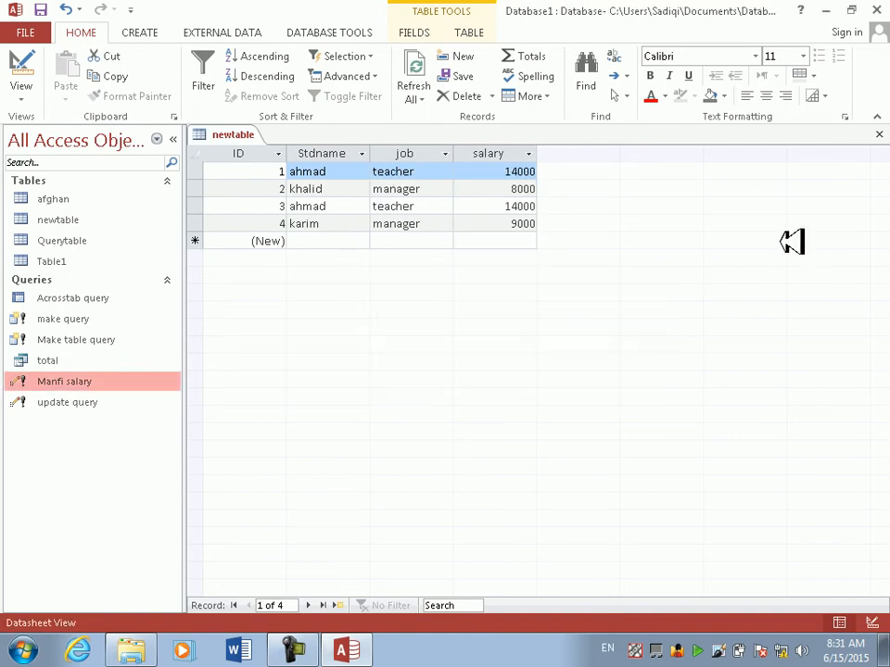
pyautogui.click(419, 72)
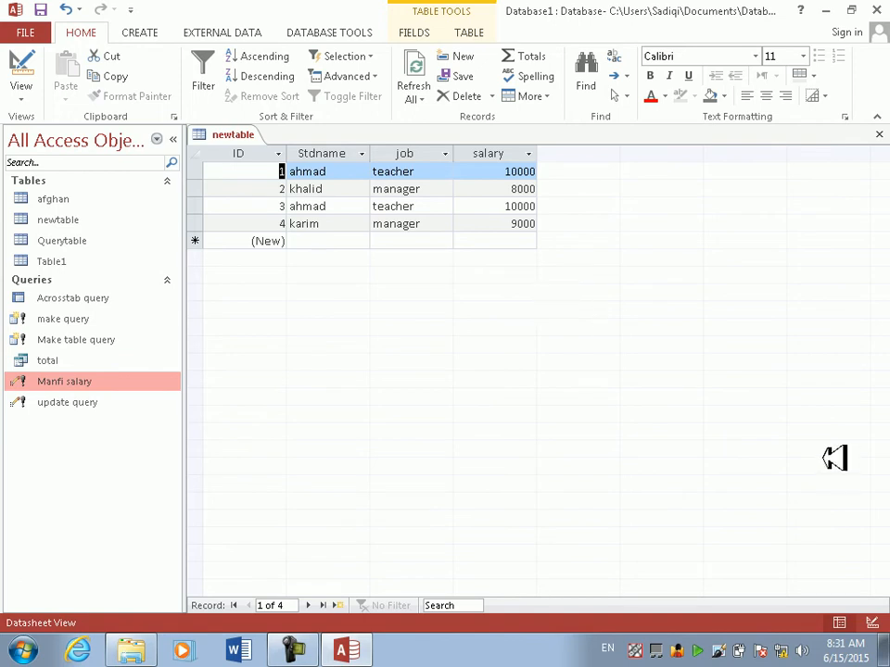
# Close the newtable datasheet and create a form based on newtable
pyautogui.click(877, 134)
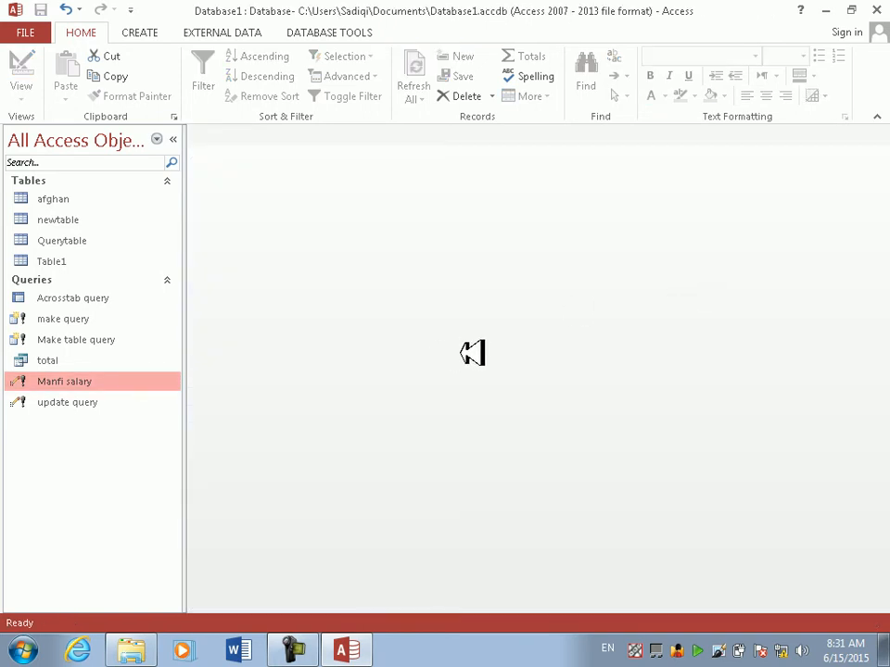
pyautogui.click(159, 31)
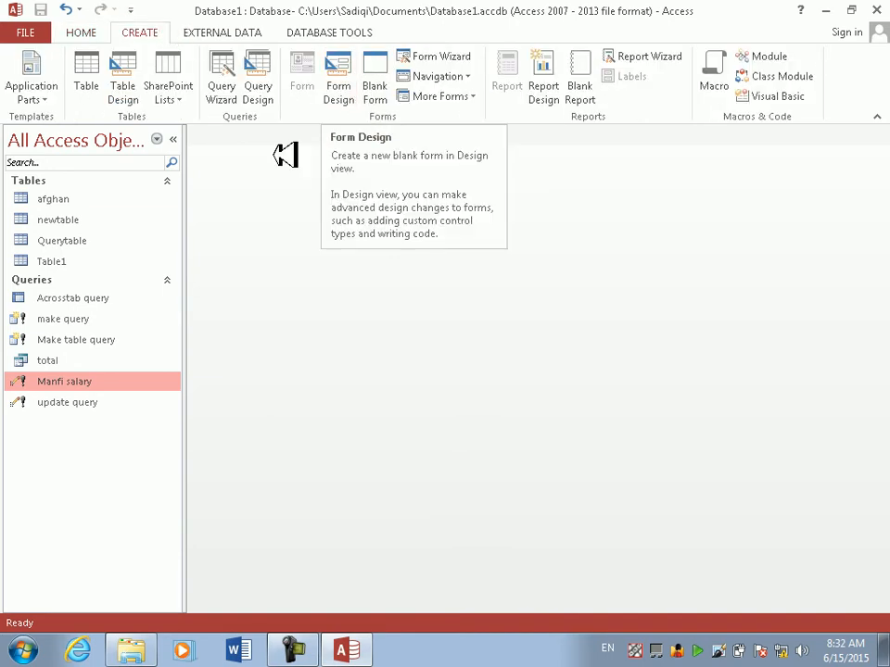
pyautogui.click(93, 219)
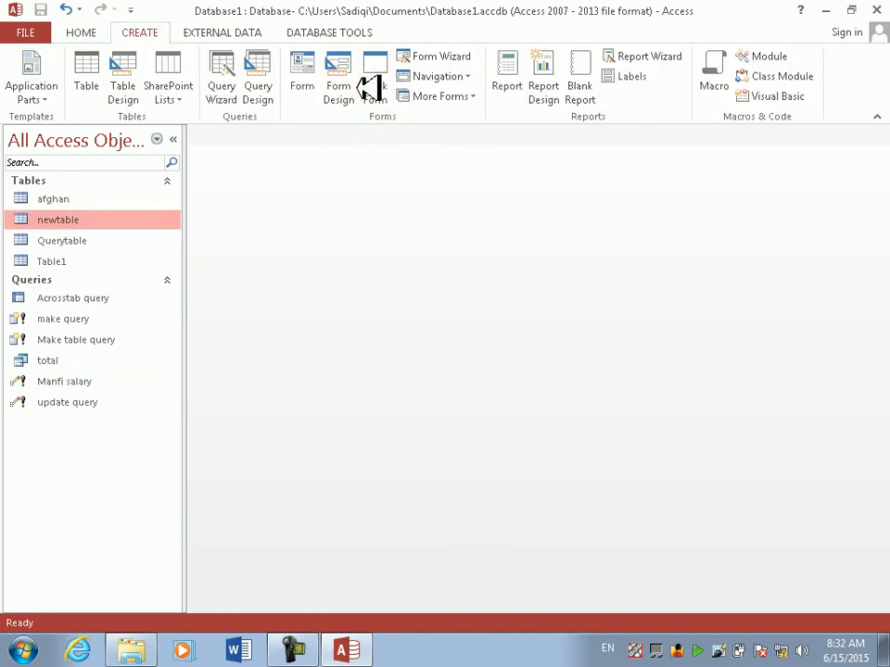
pyautogui.click(302, 78)
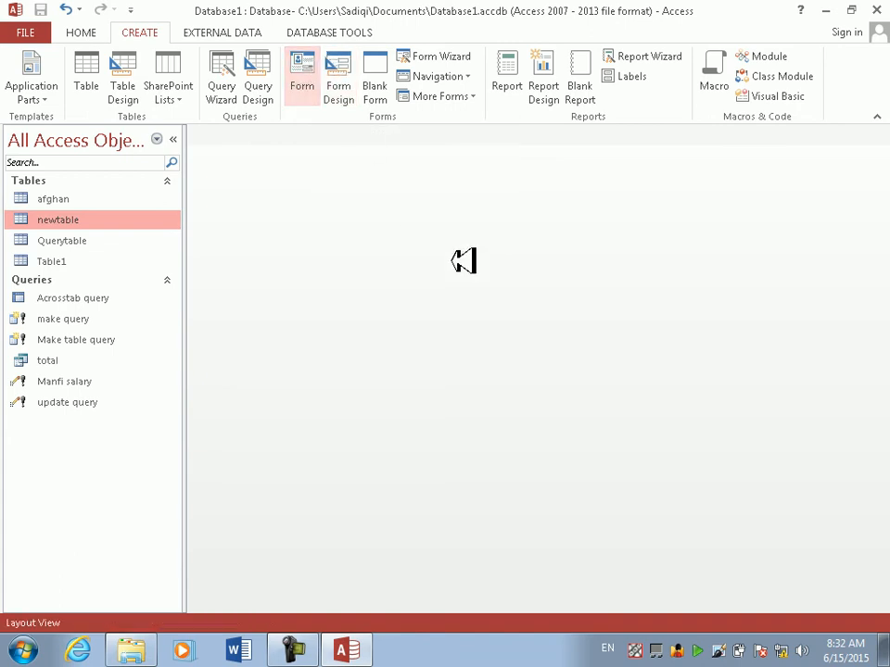
# Narrow the field boxes of the newtable form to about 3 inches wide in layout view
pyautogui.moveTo(875, 208); pyautogui.dragTo(552, 210)
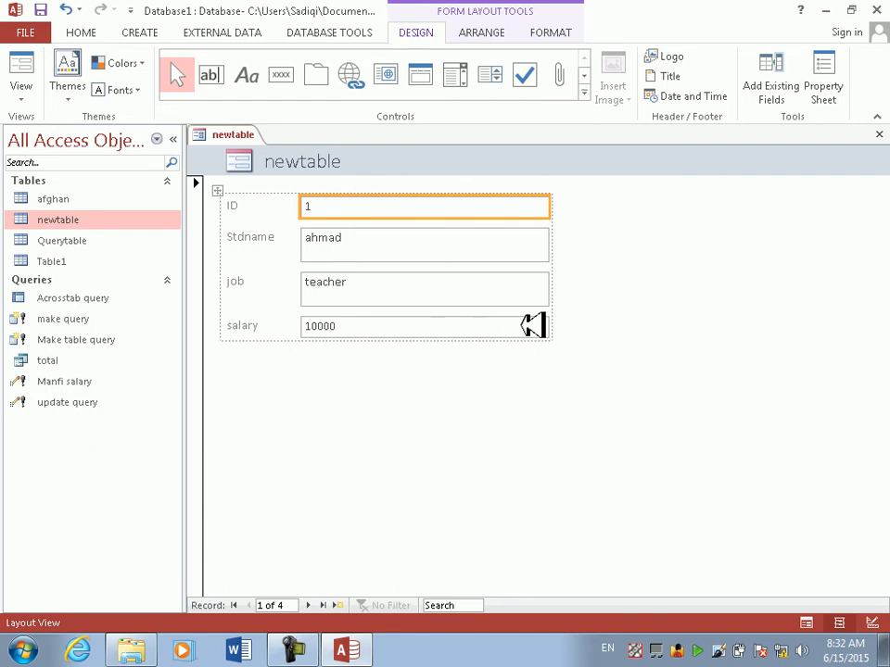
pyautogui.click(552, 324)
pyautogui.click(491, 385)
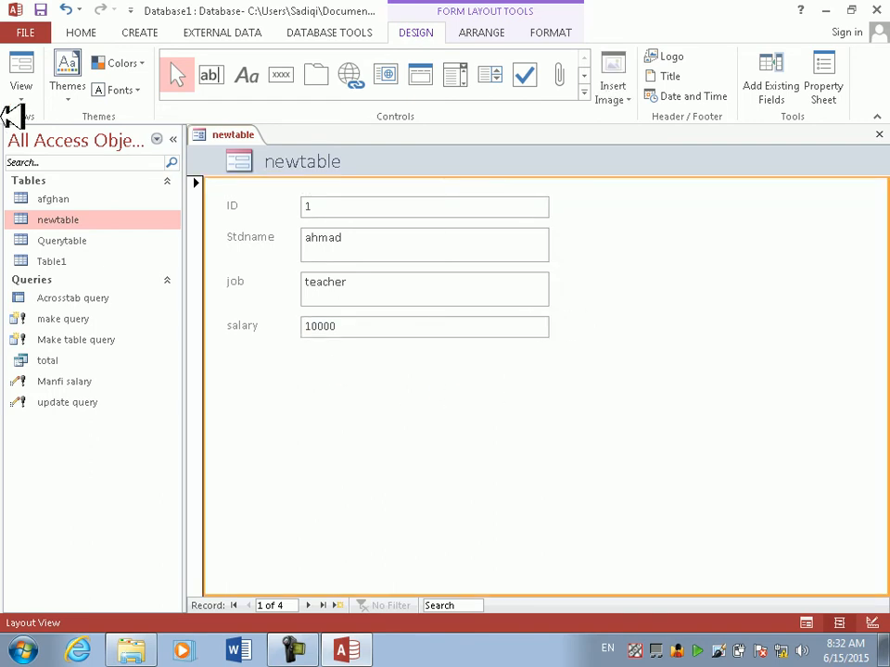
# In design view, move all field labels and boxes together about 1 inch right and slightly up in the Detail section
pyautogui.click(33, 81)
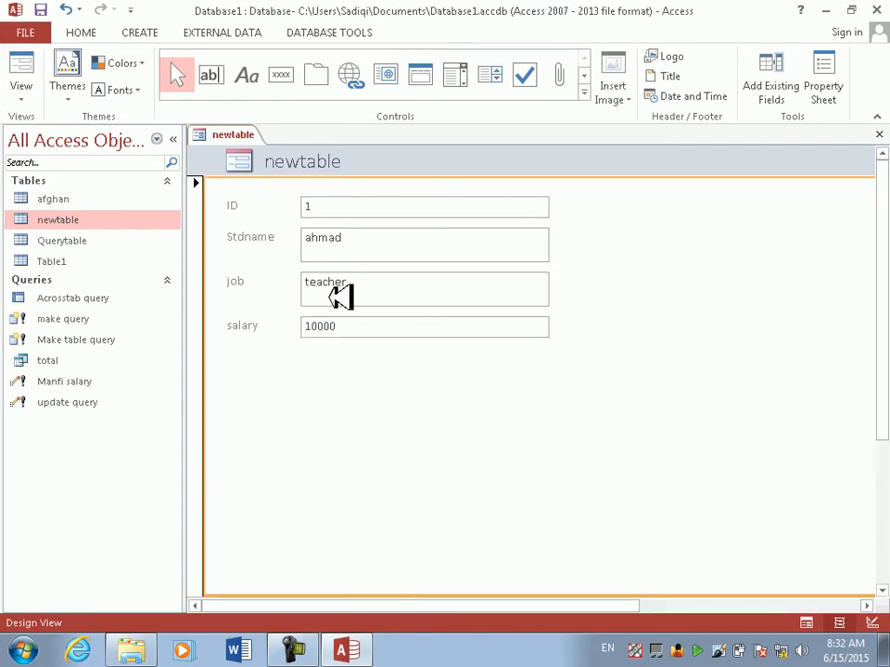
pyautogui.moveTo(575, 248); pyautogui.dragTo(264, 373)
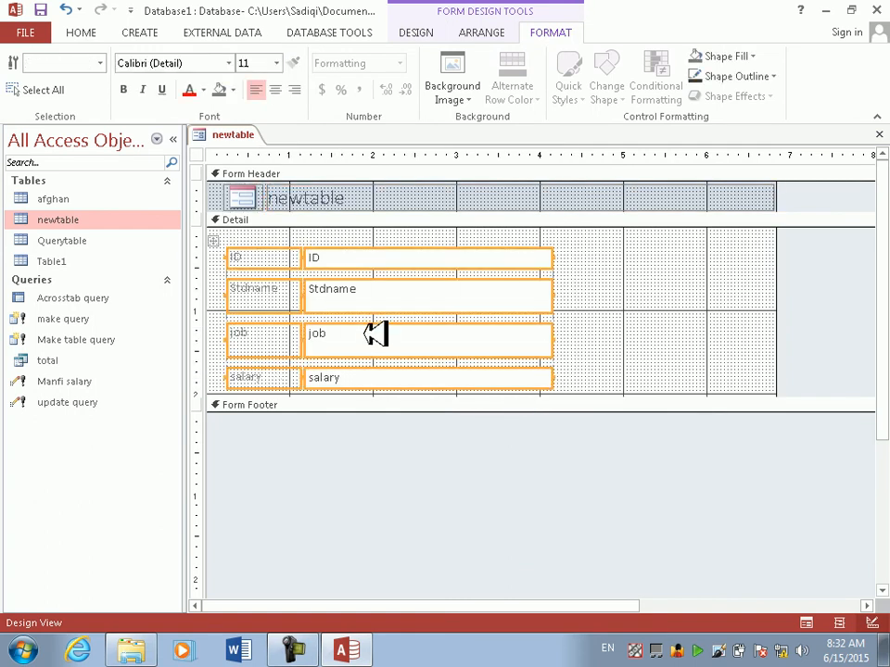
pyautogui.moveTo(373, 328); pyautogui.dragTo(461, 304)
pyautogui.doubleClick(461, 304)
pyautogui.click(574, 376)
# Extend the Form Footer section to about 0.4 inch high and close the property sheet
pyautogui.click(535, 470)
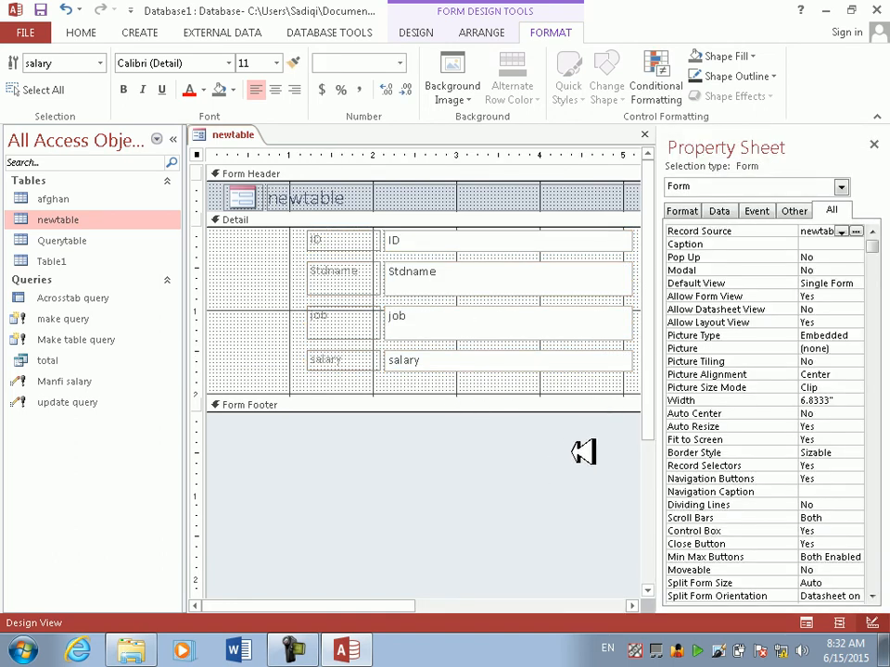
pyautogui.moveTo(608, 413); pyautogui.dragTo(620, 448)
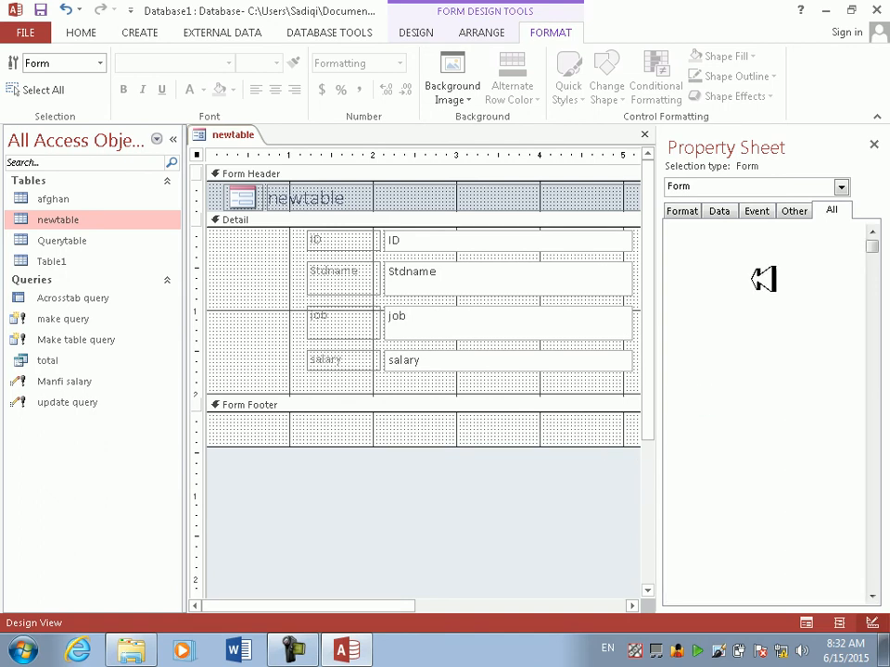
pyautogui.click(873, 147)
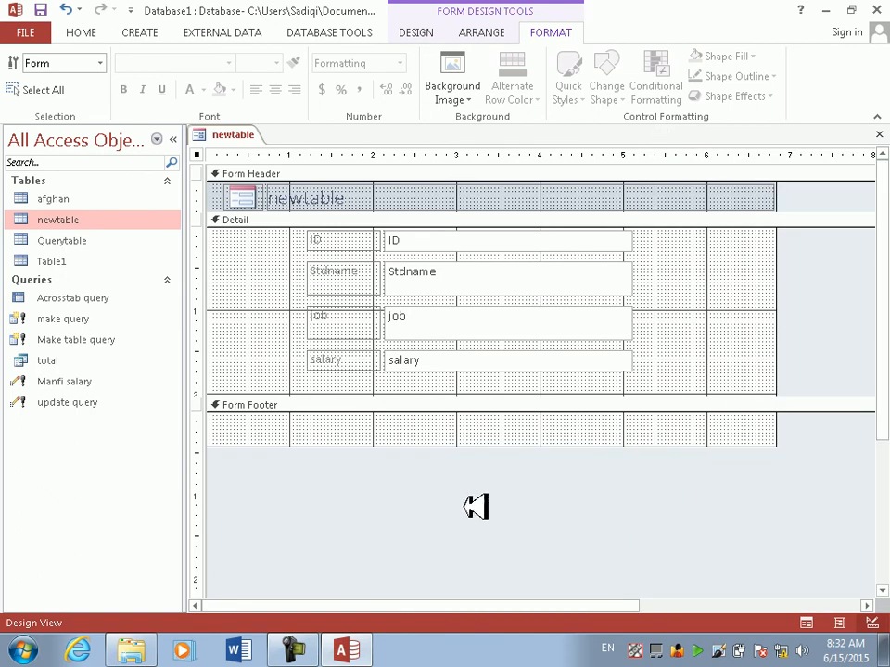
pyautogui.click(430, 32)
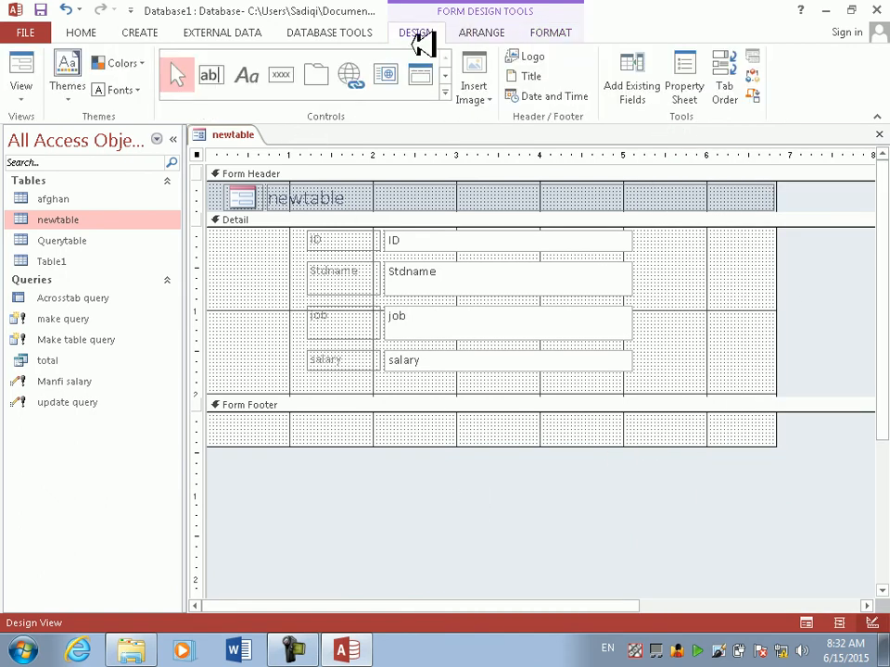
pyautogui.click(283, 78)
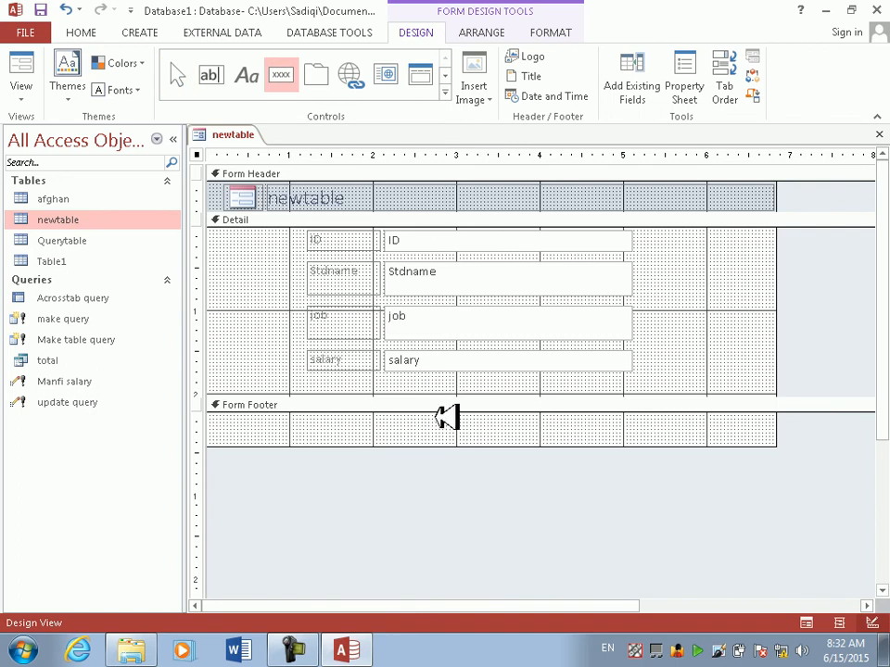
pyautogui.moveTo(454, 416); pyautogui.dragTo(542, 440)
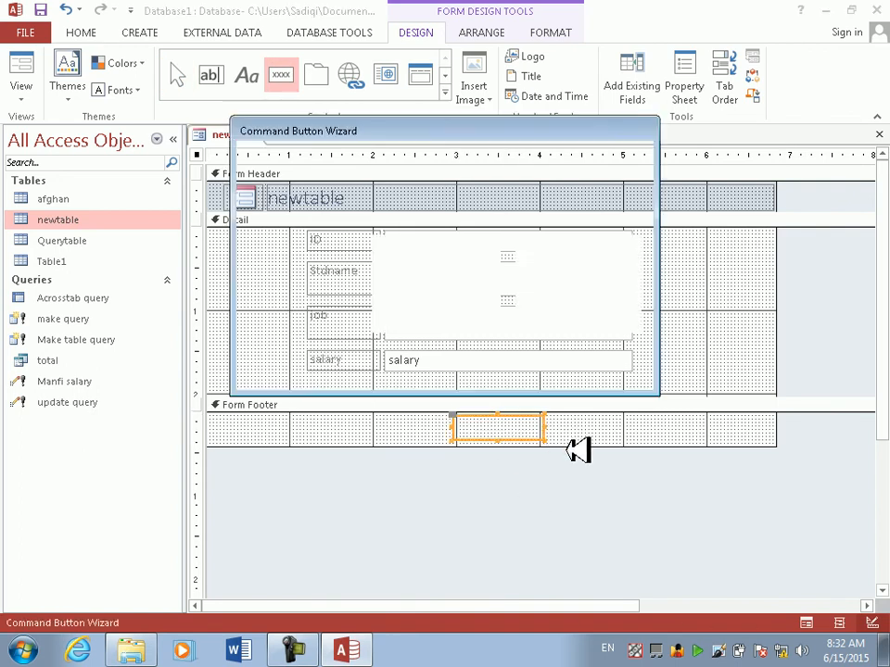
pyautogui.click(409, 367)
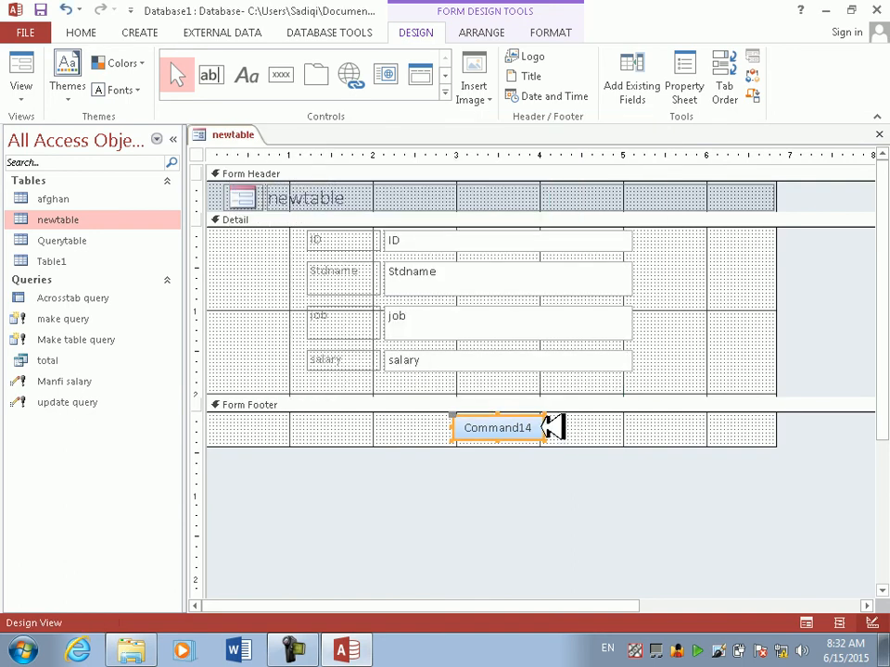
pyautogui.click(538, 425)
pyautogui.moveTo(538, 425); pyautogui.dragTo(400, 427)
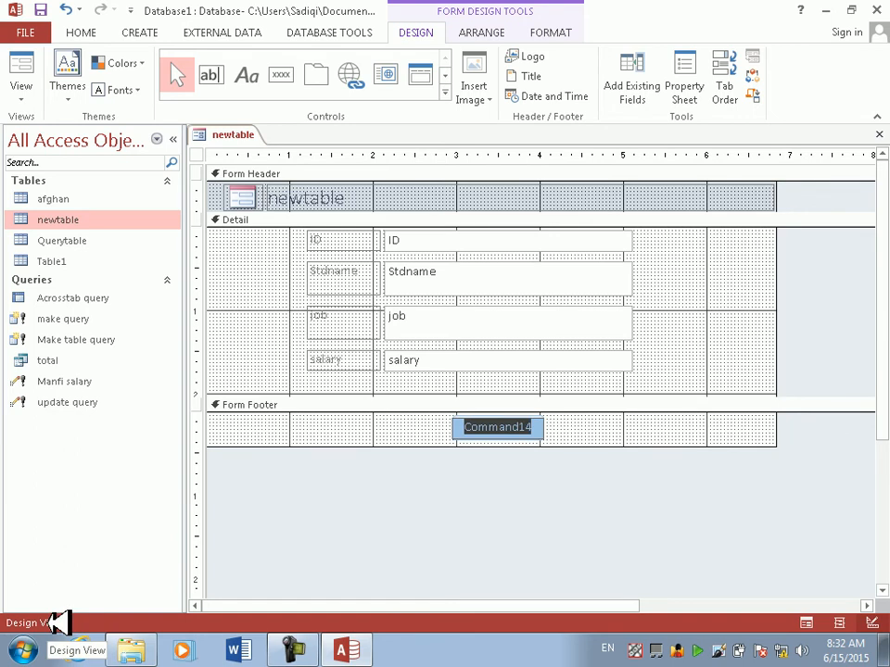
pyautogui.click(619, 408)
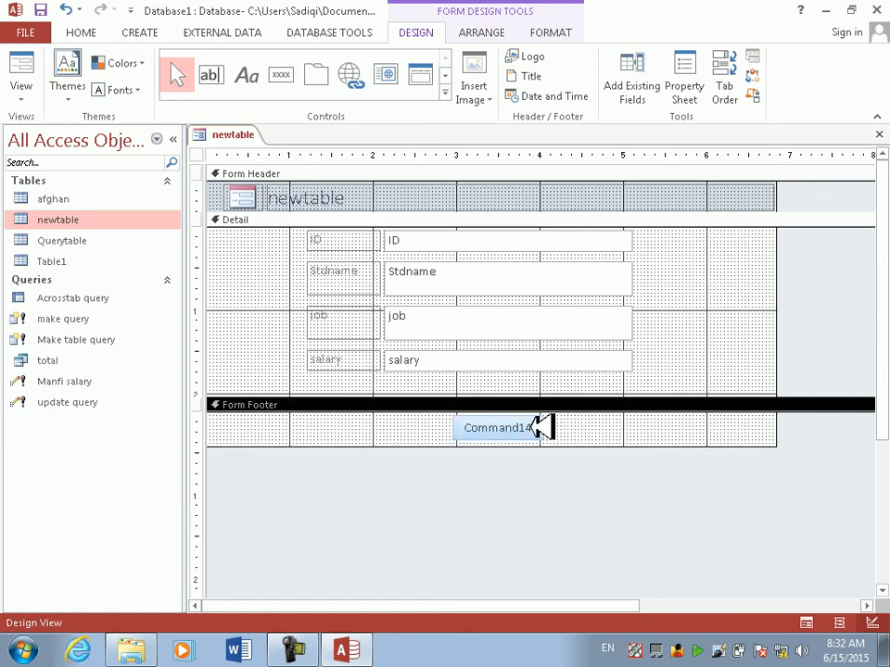
pyautogui.click(540, 427)
pyautogui.press('Delete')
# Add a command button to the form footer that runs the Manfi salary query, showing the MS Access Query picture
pyautogui.click(281, 74)
pyautogui.moveTo(390, 414); pyautogui.dragTo(471, 429)
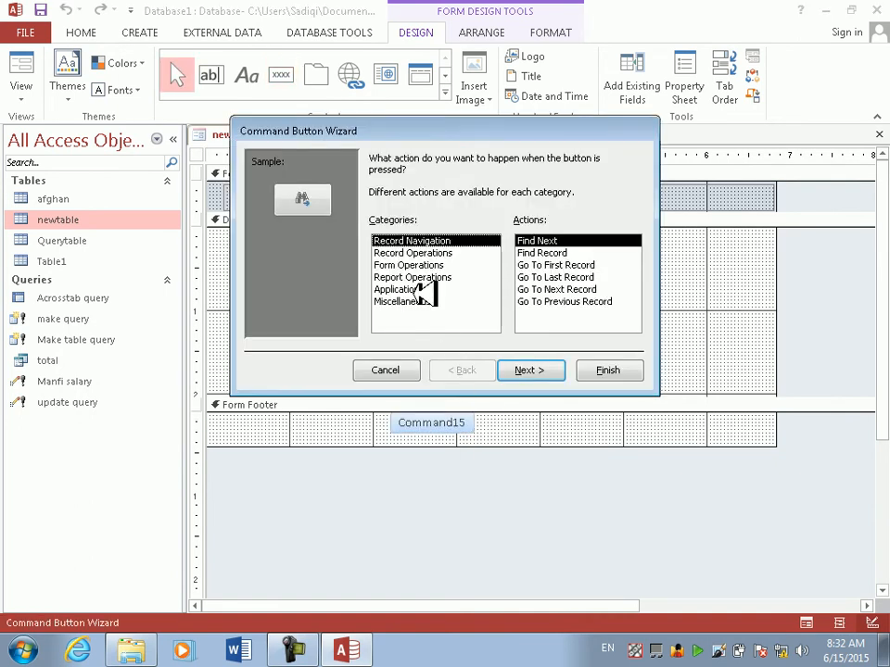
pyautogui.click(422, 289)
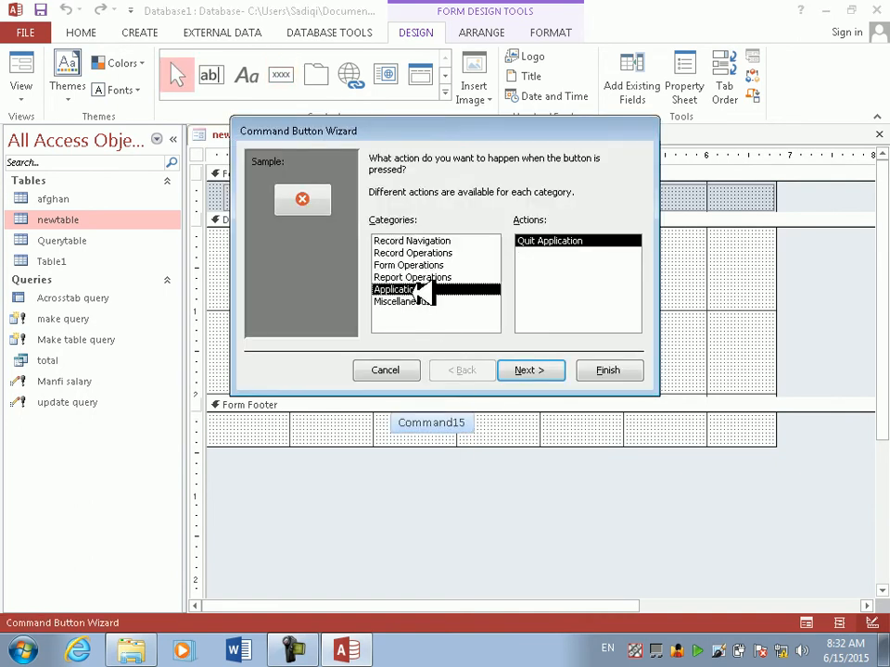
pyautogui.click(428, 302)
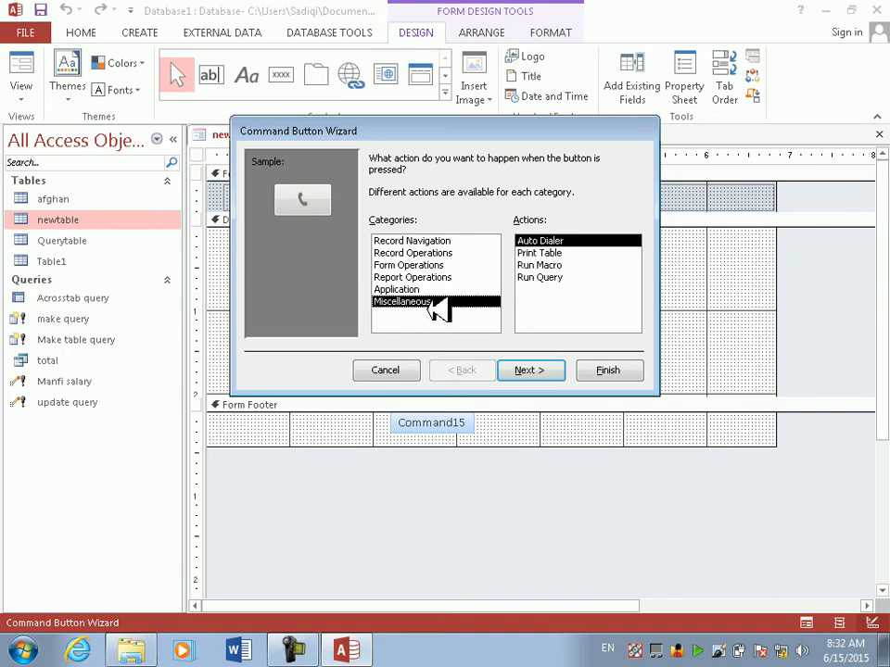
pyautogui.click(570, 277)
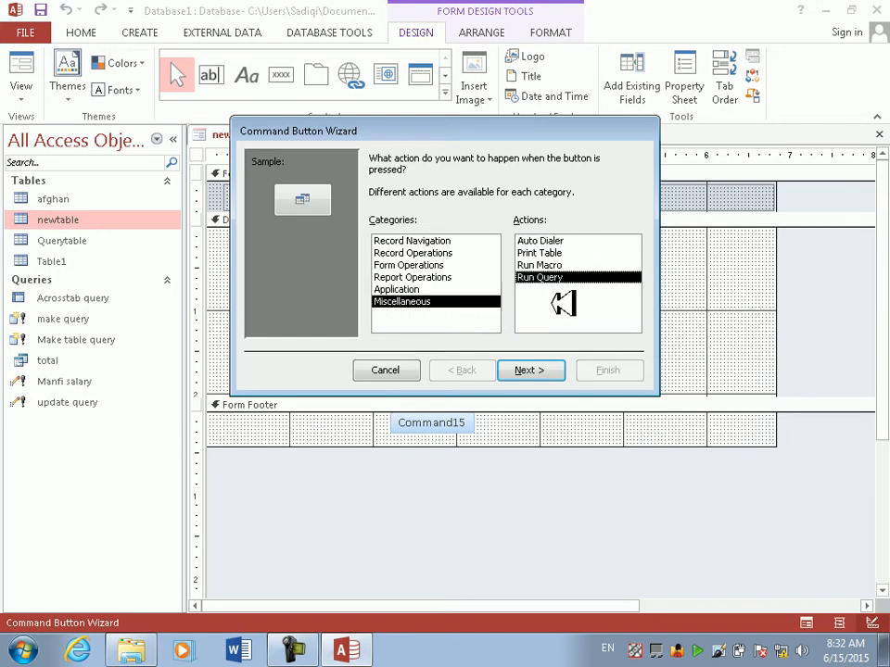
pyautogui.click(545, 371)
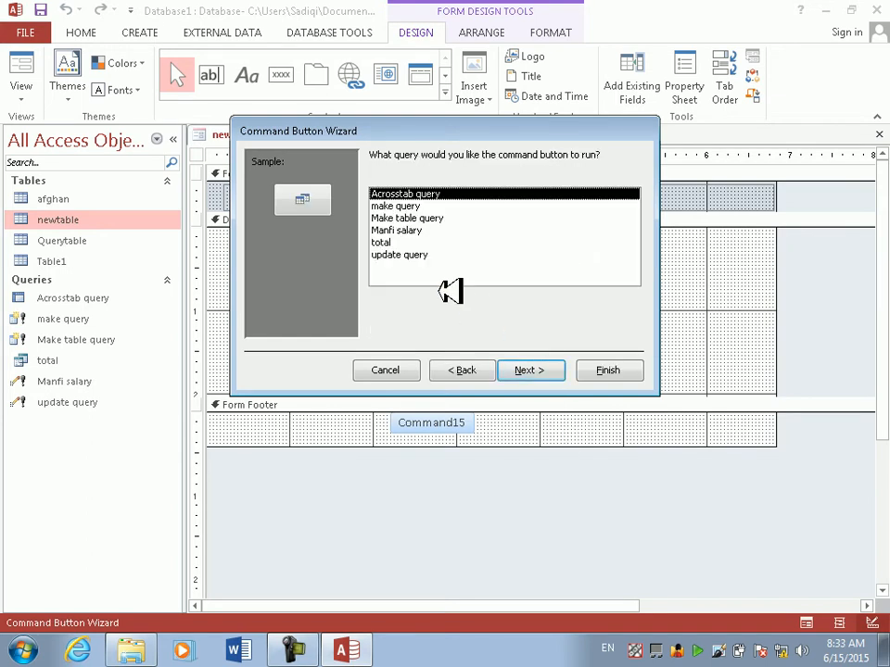
pyautogui.click(408, 230)
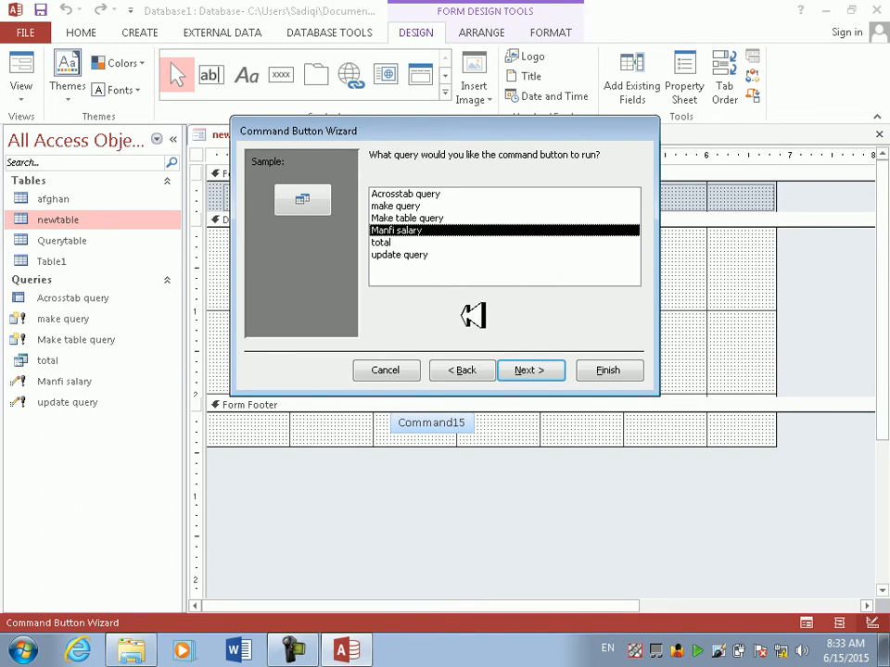
pyautogui.click(532, 372)
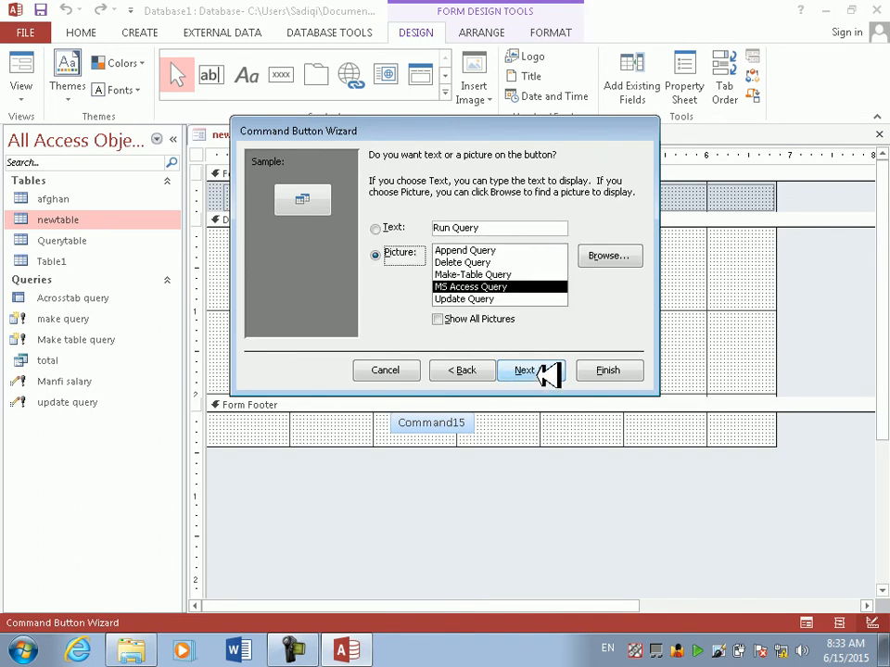
pyautogui.click(544, 369)
pyautogui.click(604, 370)
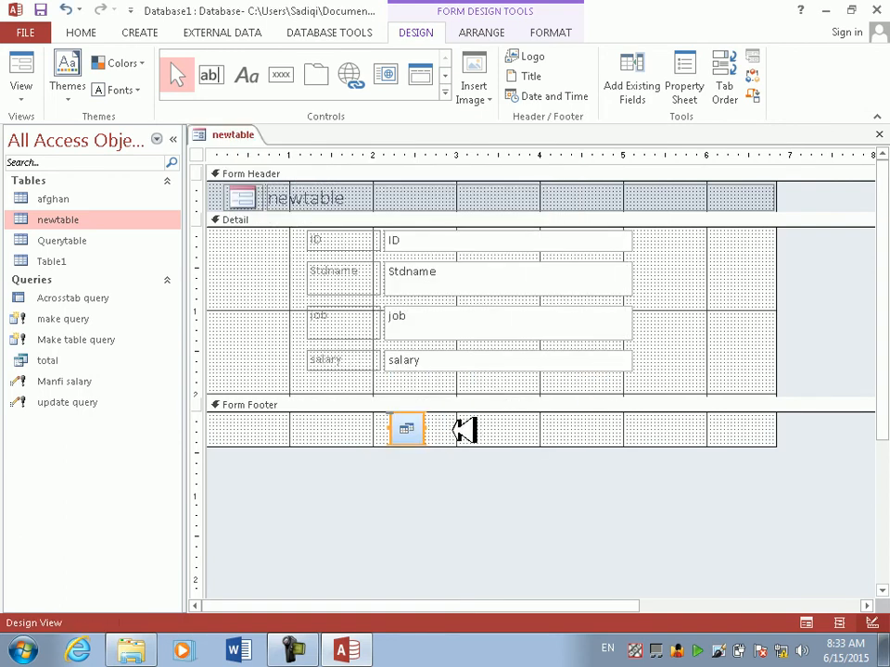
# Add a second footer command button beside the first that runs update query and shows the text Run Query
pyautogui.click(283, 75)
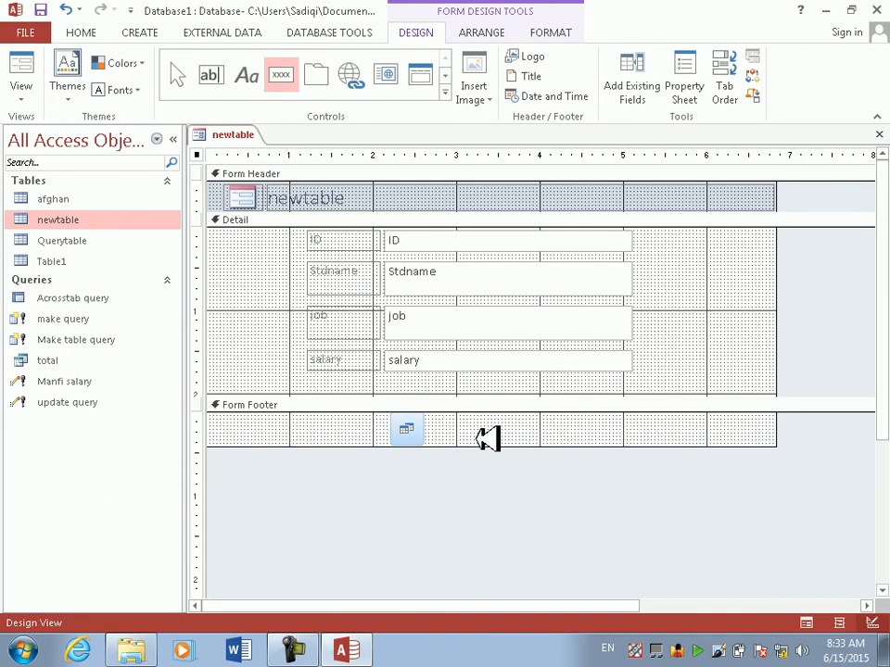
pyautogui.moveTo(458, 414); pyautogui.dragTo(552, 440)
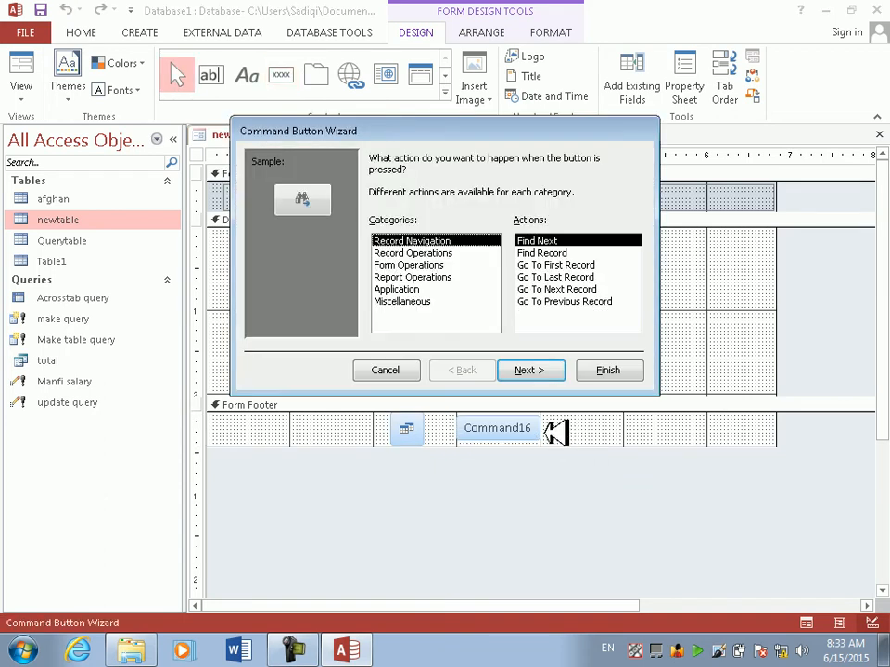
pyautogui.click(428, 289)
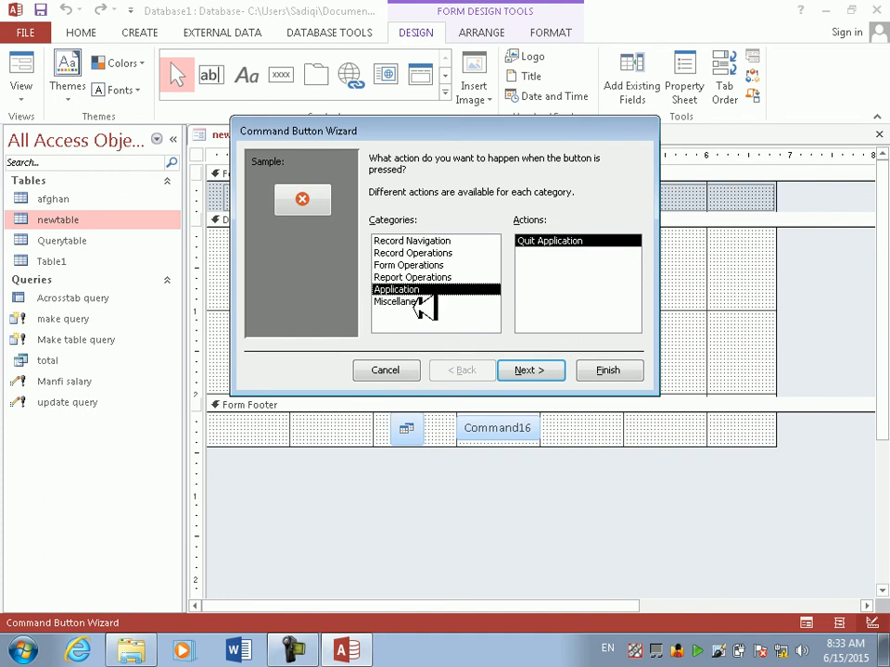
pyautogui.click(421, 302)
pyautogui.click(542, 278)
pyautogui.click(554, 368)
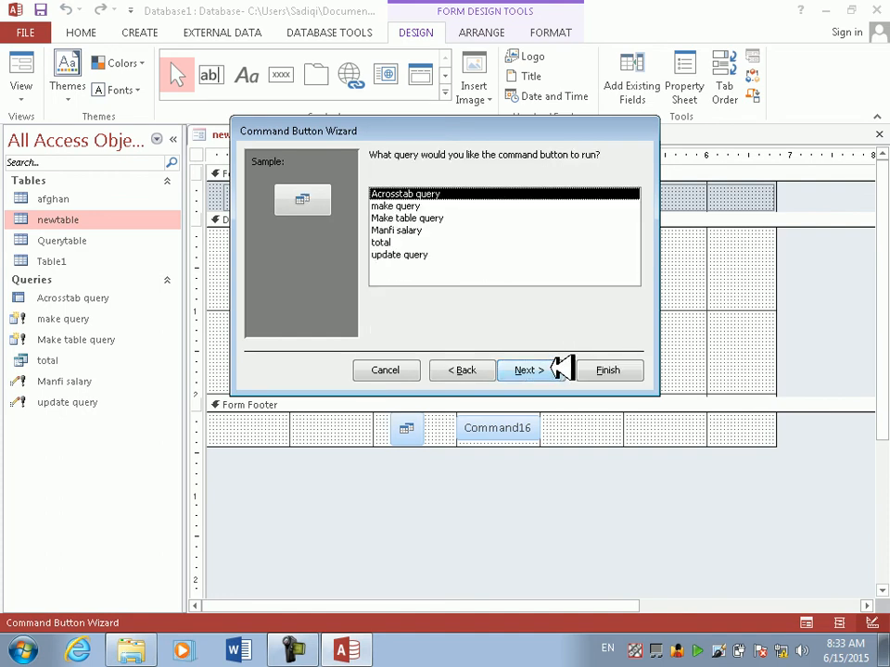
pyautogui.click(413, 254)
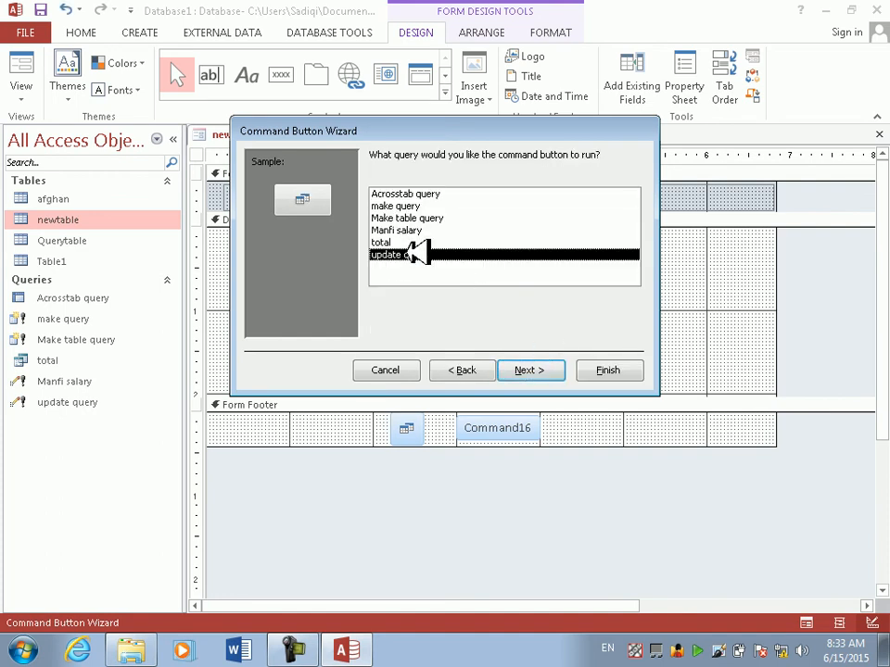
pyautogui.click(556, 368)
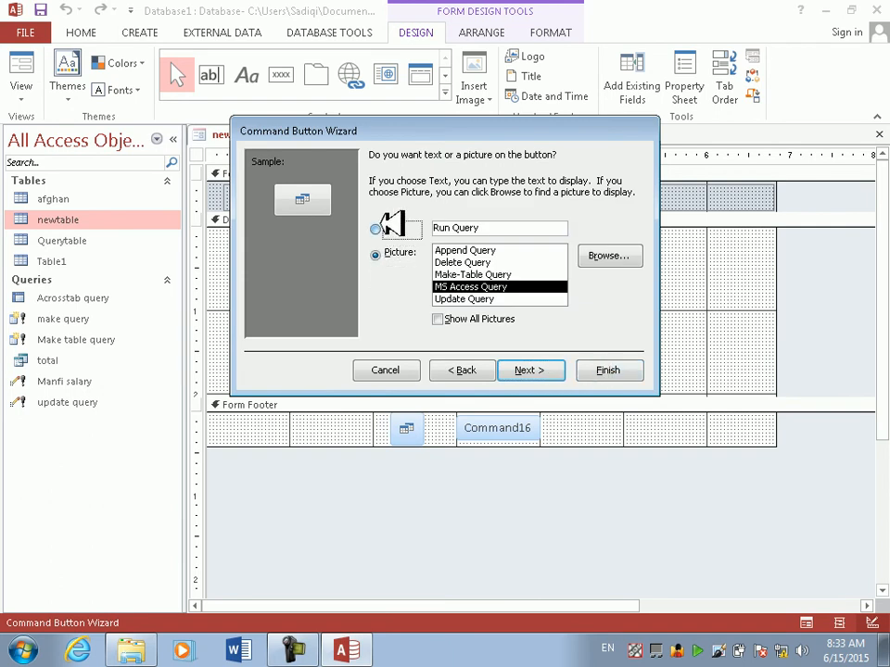
pyautogui.click(380, 228)
pyautogui.click(623, 370)
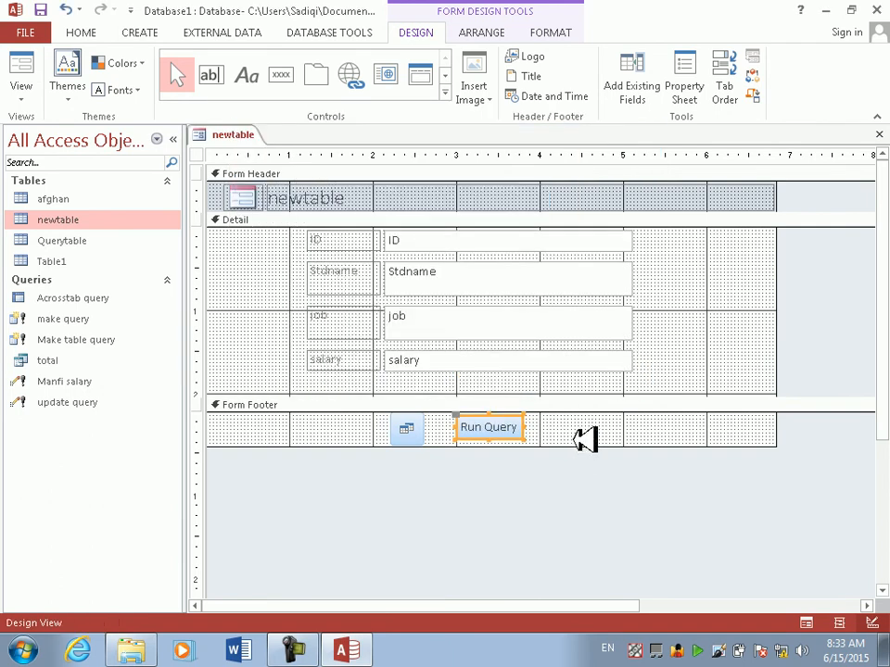
pyautogui.click(580, 438)
# Set the form's Pop Up property to Yes and show the form in Form View
pyautogui.rightClick(857, 329)
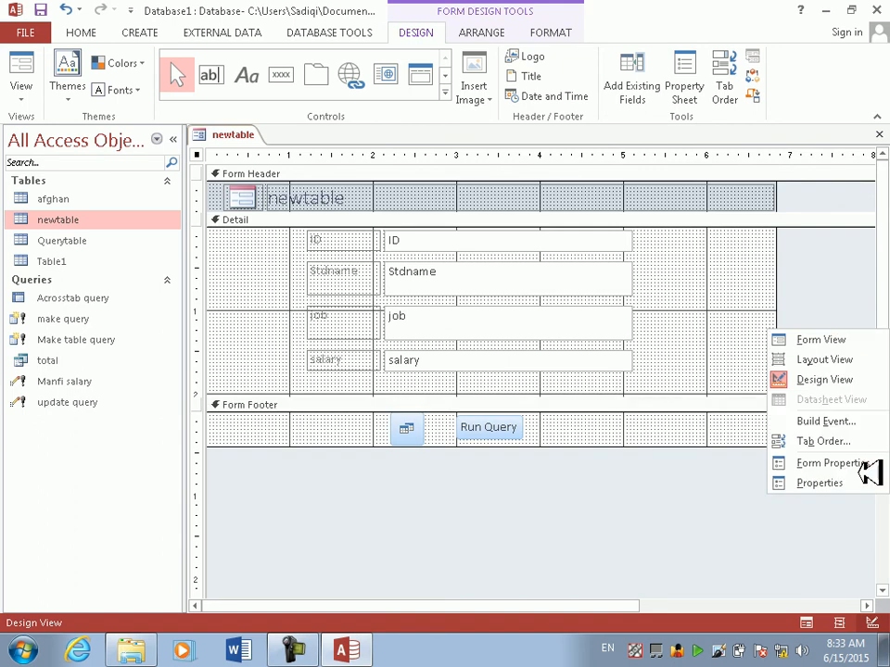
pyautogui.click(844, 478)
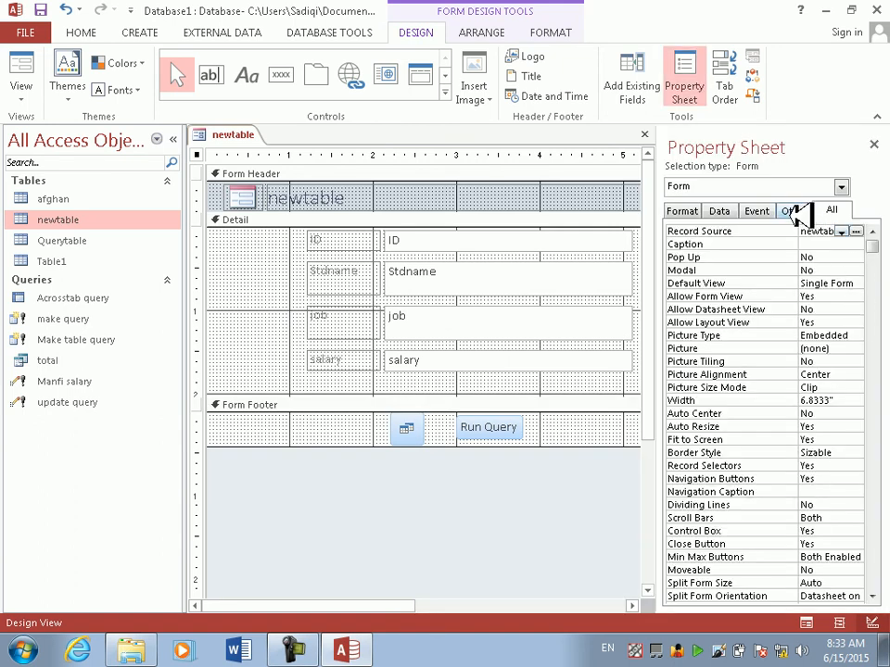
pyautogui.doubleClick(819, 259)
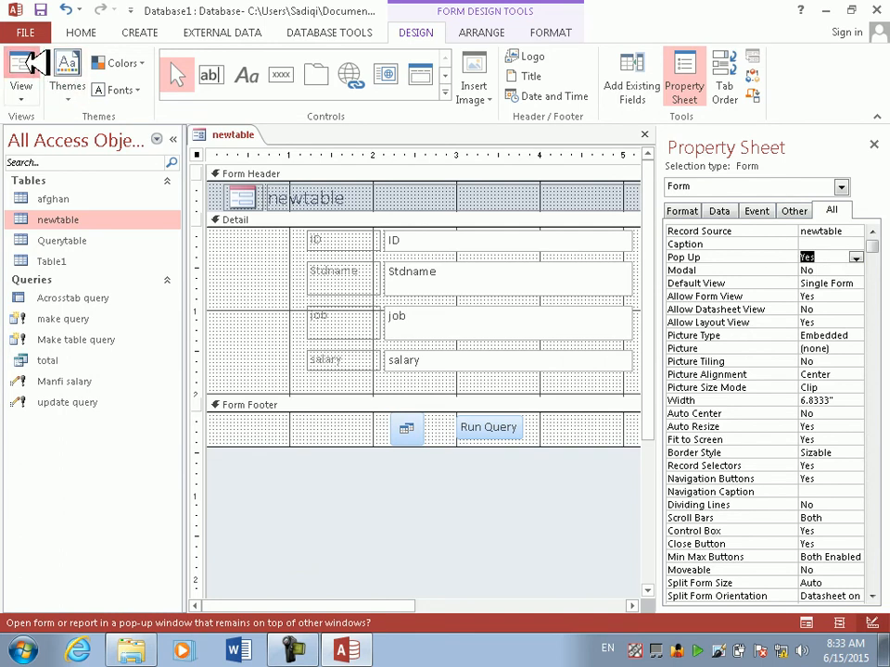
pyautogui.click(26, 70)
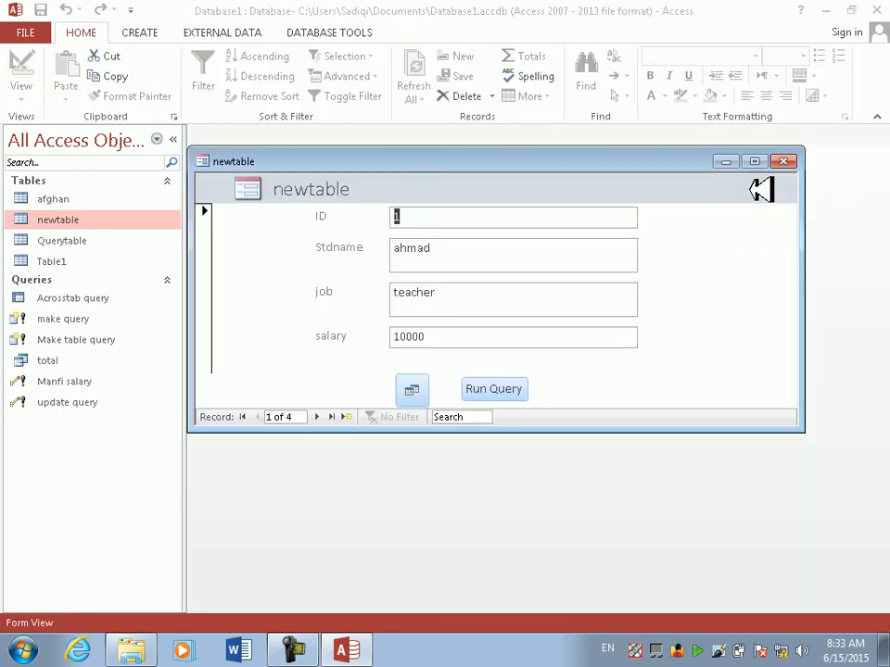
# Run the Manfi salary query from the form's picture button, cutting 2000 from the salary for the job teacher, and accept the update
pyautogui.moveTo(660, 161); pyautogui.dragTo(603, 143)
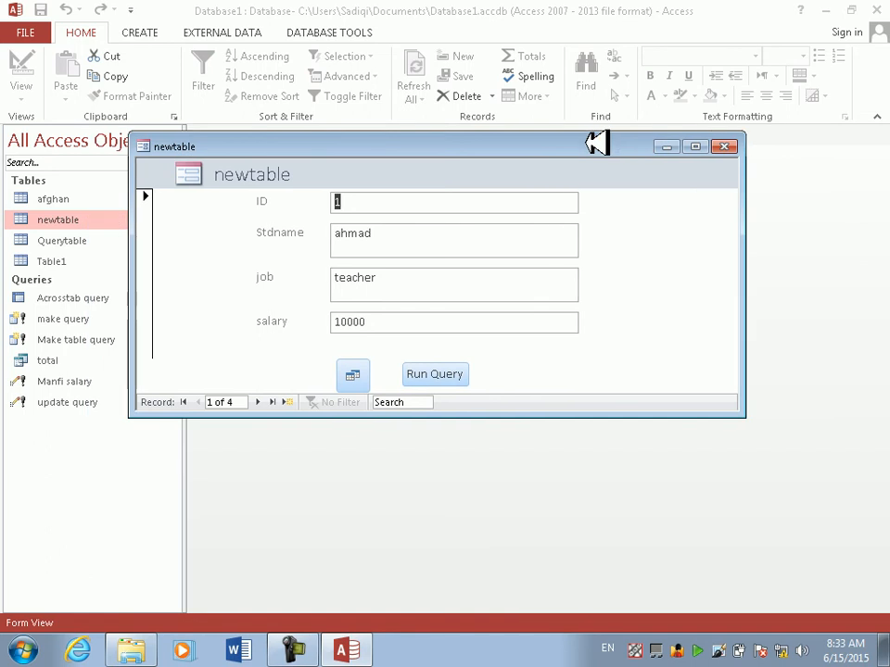
pyautogui.click(360, 376)
pyautogui.click(393, 404)
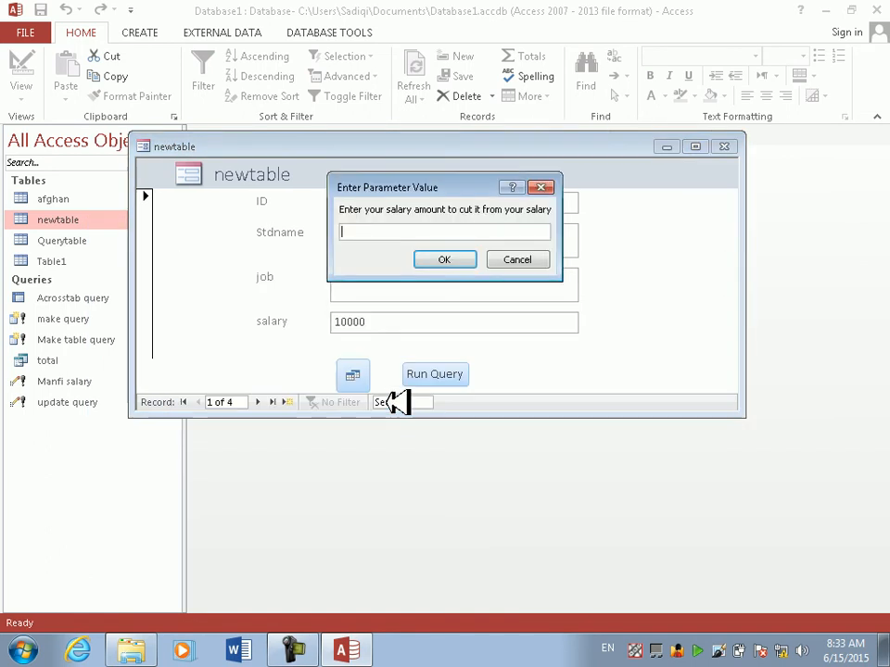
pyautogui.moveTo(396, 189); pyautogui.dragTo(645, 219)
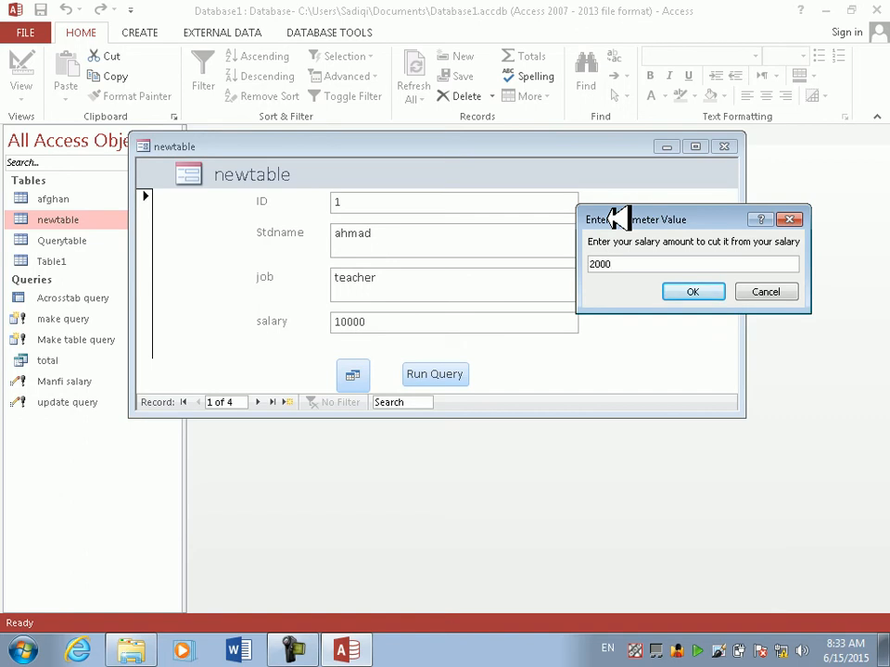
pyautogui.press('Return')
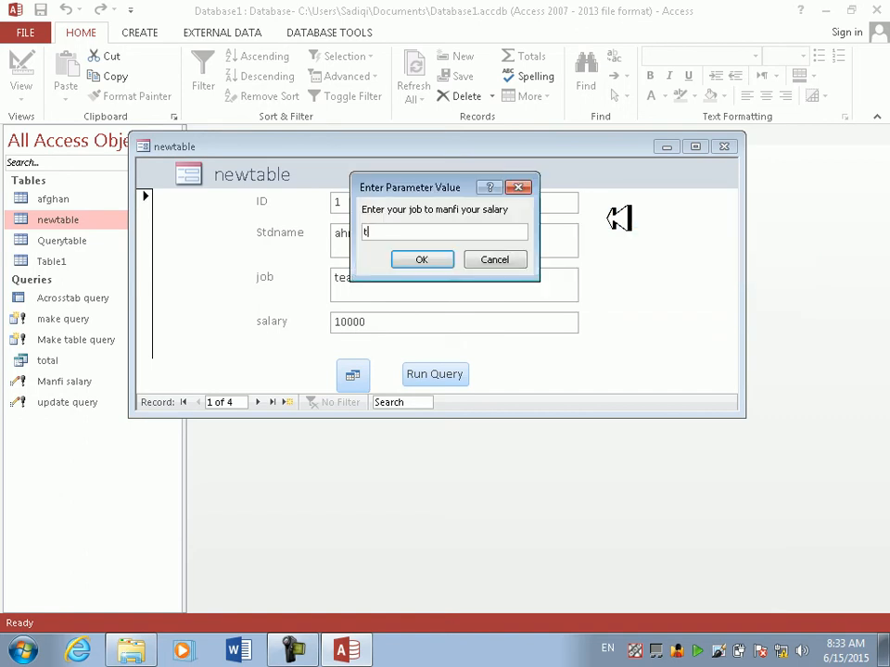
pyautogui.press('Return')
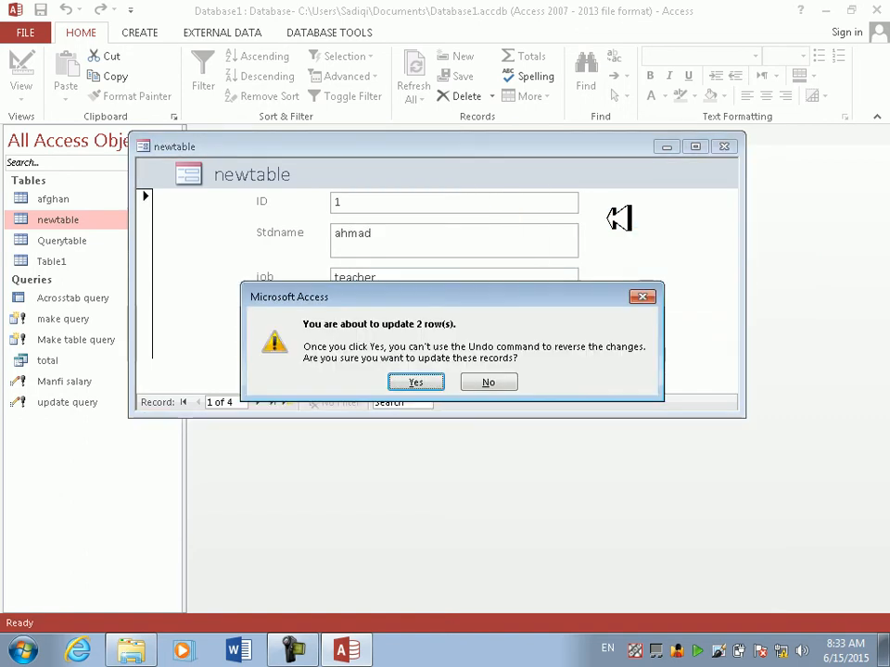
pyautogui.press('Return')
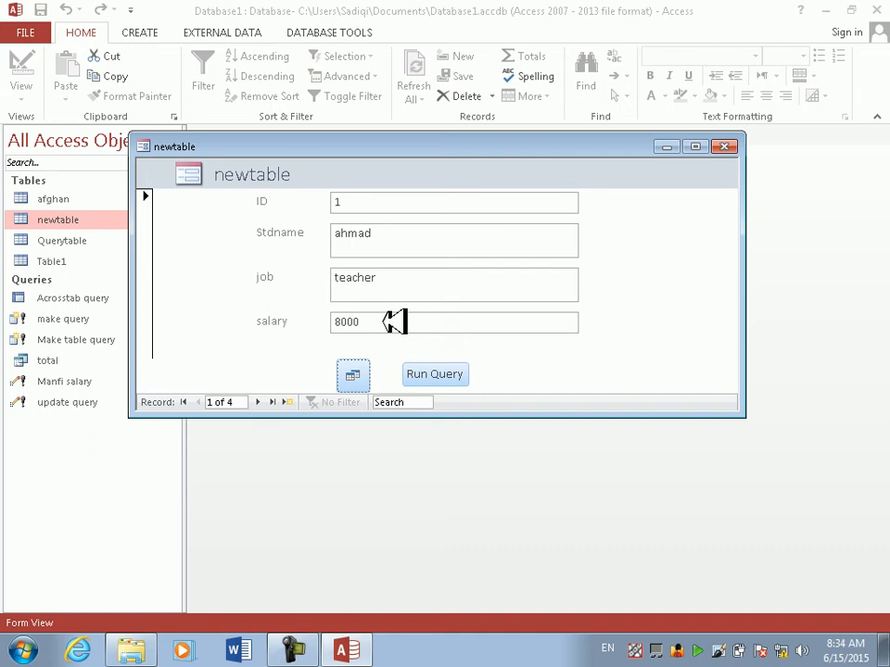
# Run the Manfi salary query from the form once more for the job teacher and accept the salary cut
pyautogui.click(357, 372)
pyautogui.moveTo(430, 264); pyautogui.dragTo(507, 80)
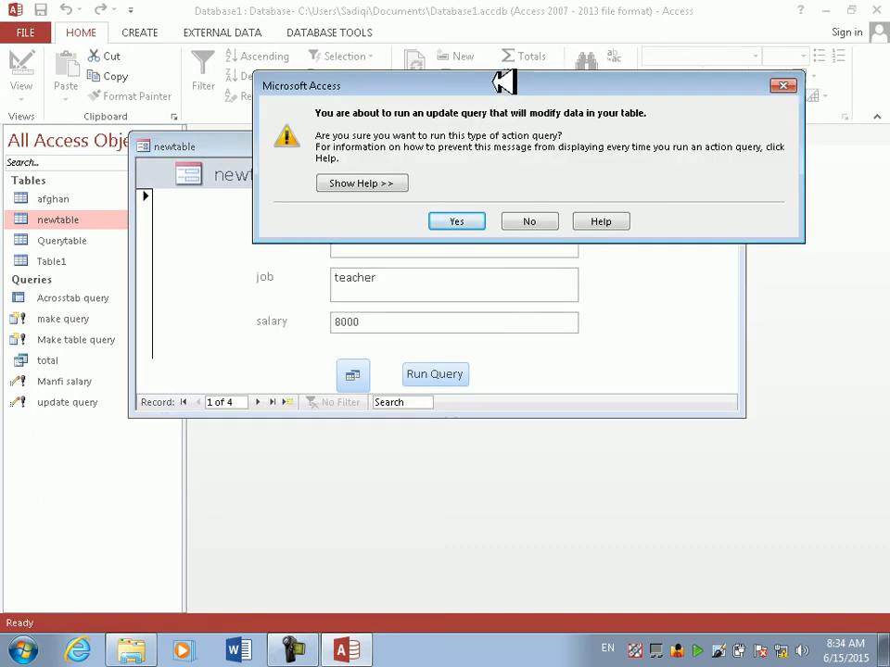
pyautogui.click(473, 215)
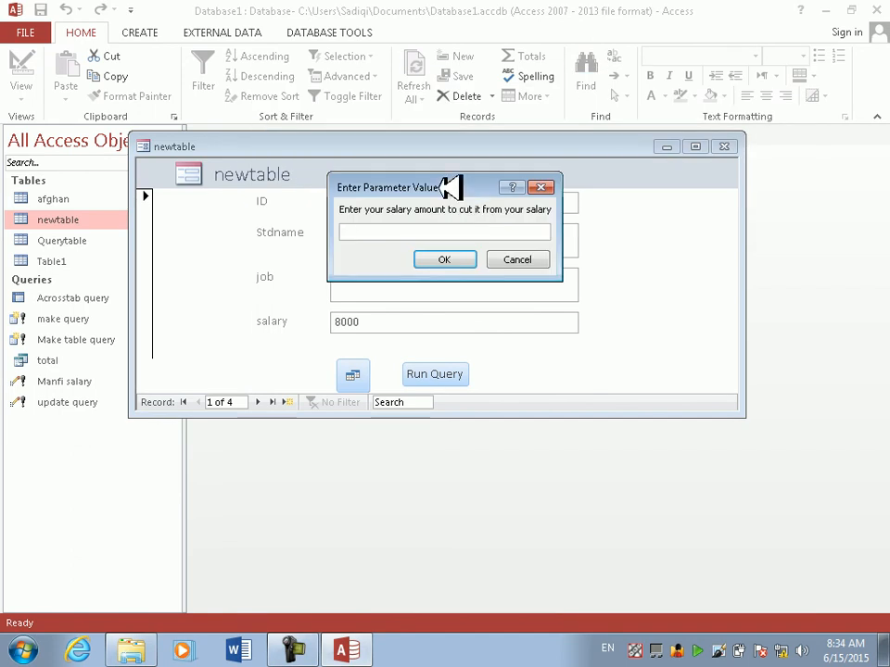
pyautogui.moveTo(447, 186); pyautogui.dragTo(539, 55)
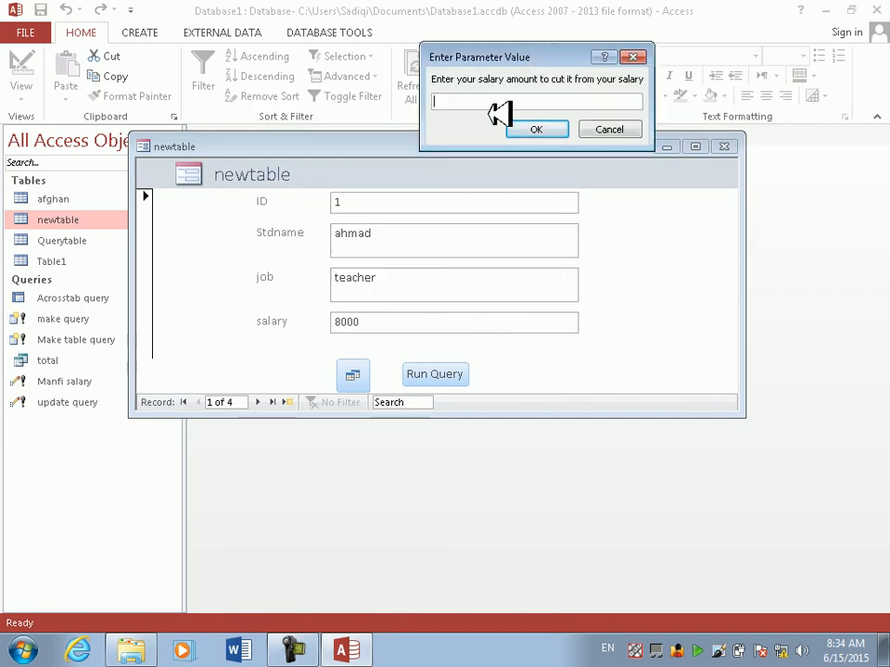
pyautogui.press('Return')
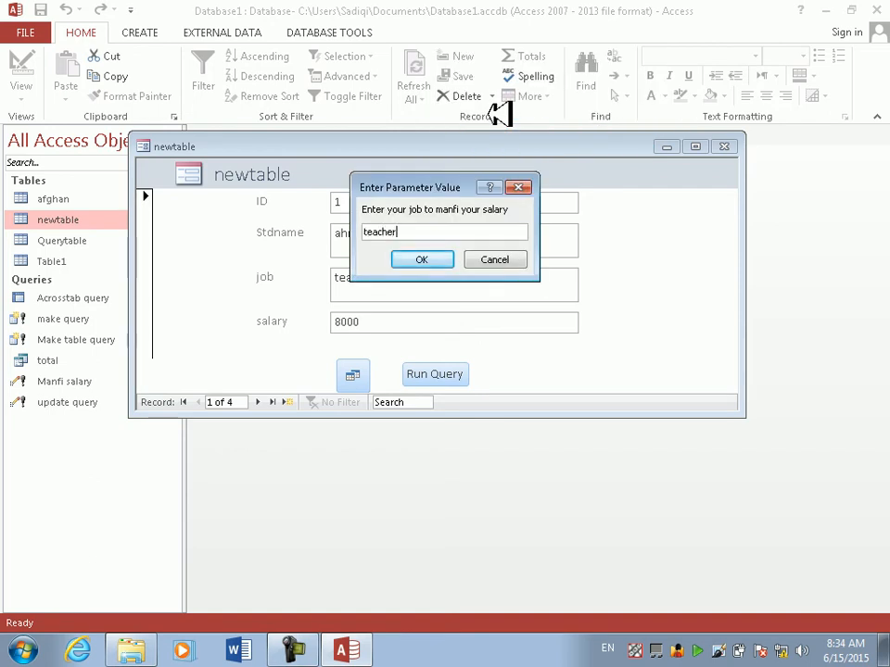
pyautogui.press('Return')
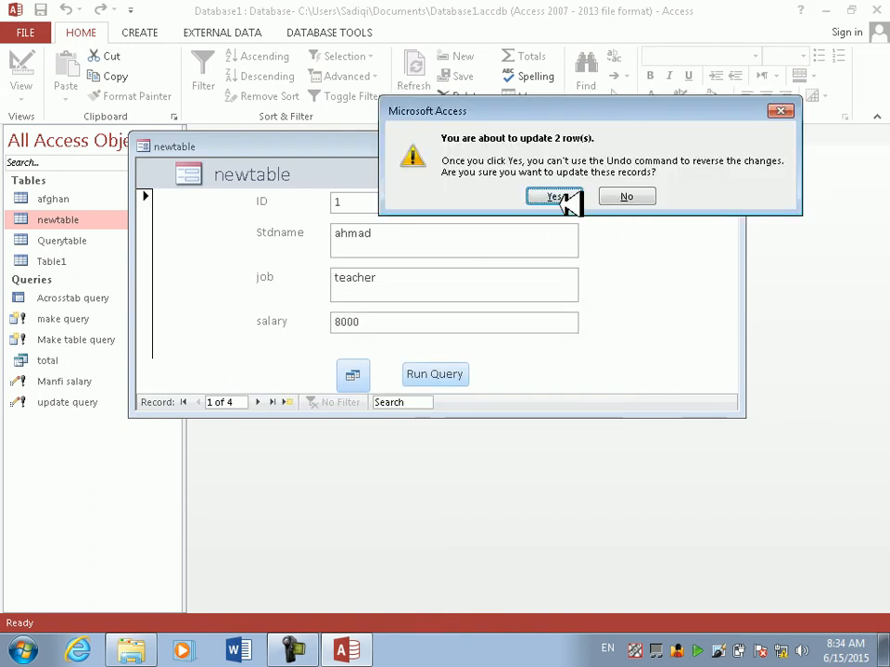
pyautogui.click(554, 197)
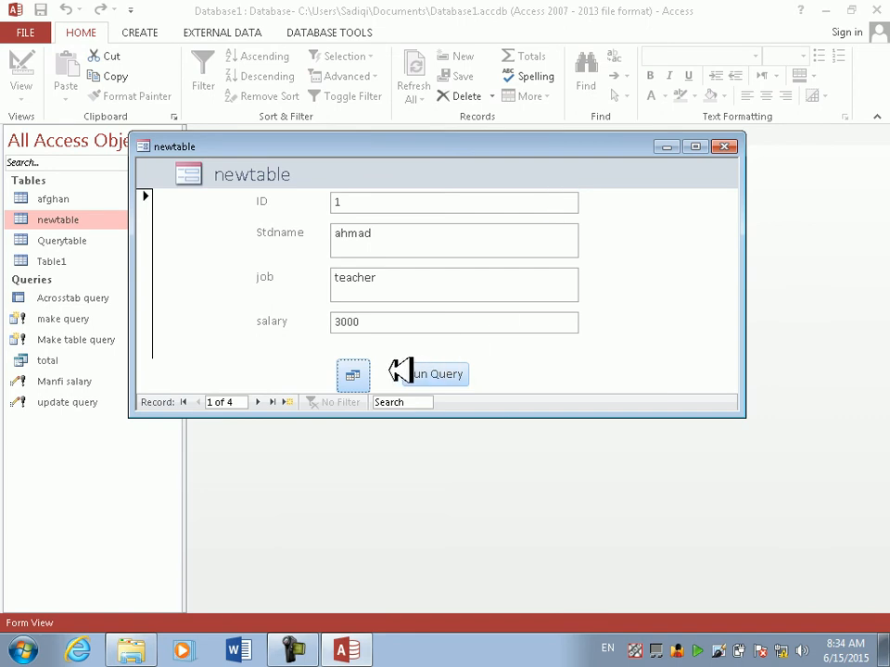
pyautogui.click(446, 372)
pyautogui.click(401, 406)
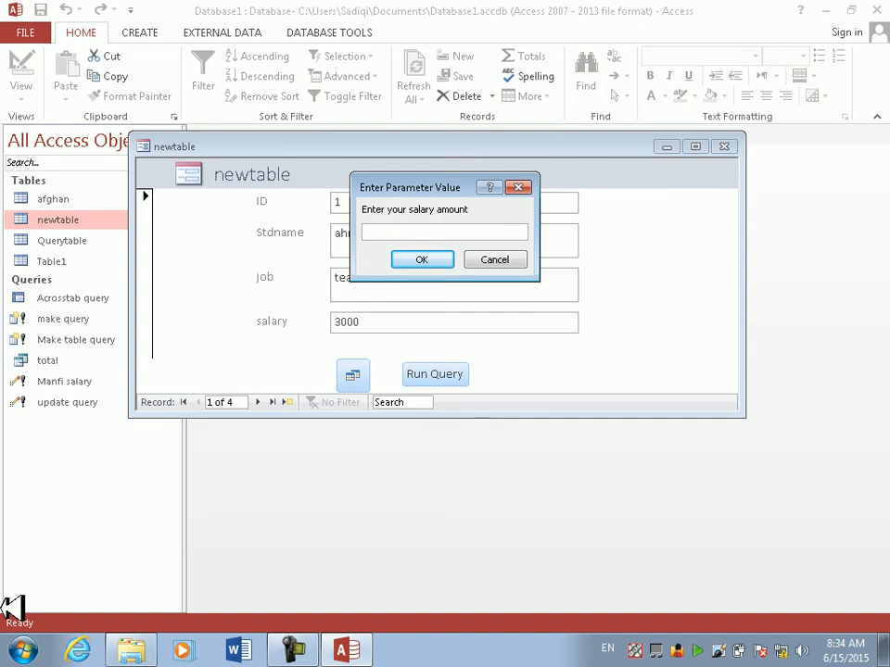
pyautogui.press('Return')
pyautogui.press('Return')
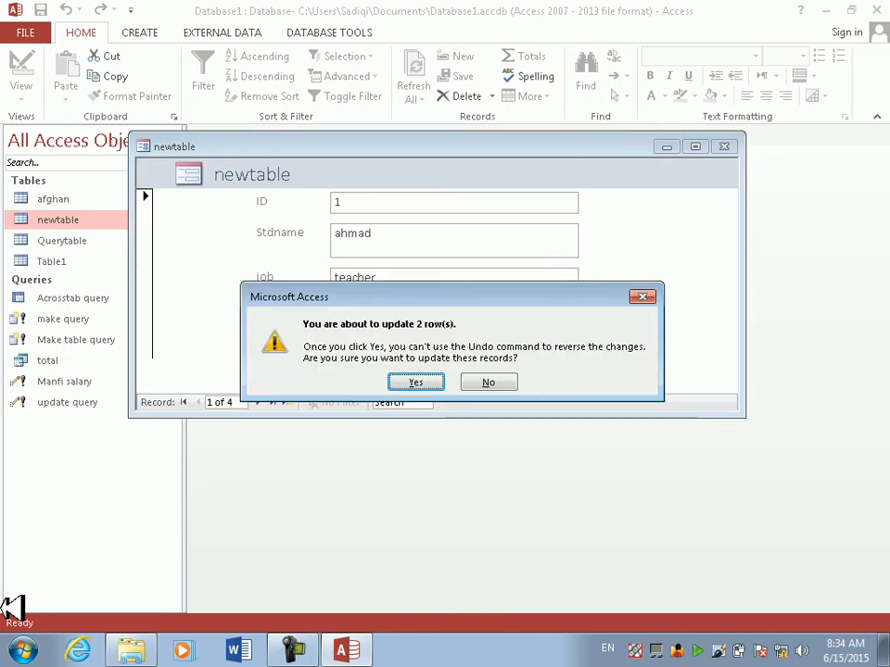
pyautogui.click(503, 382)
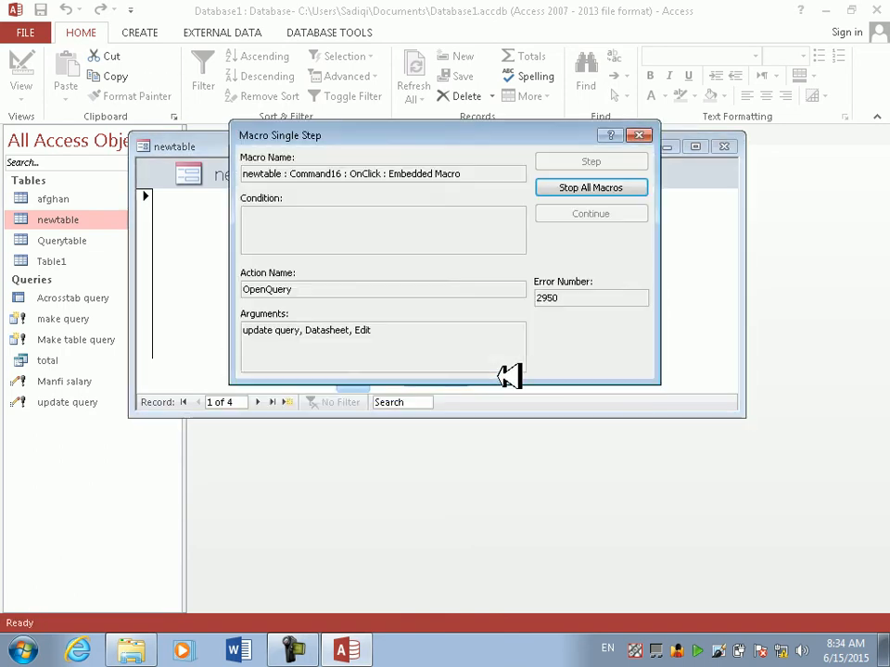
pyautogui.click(639, 136)
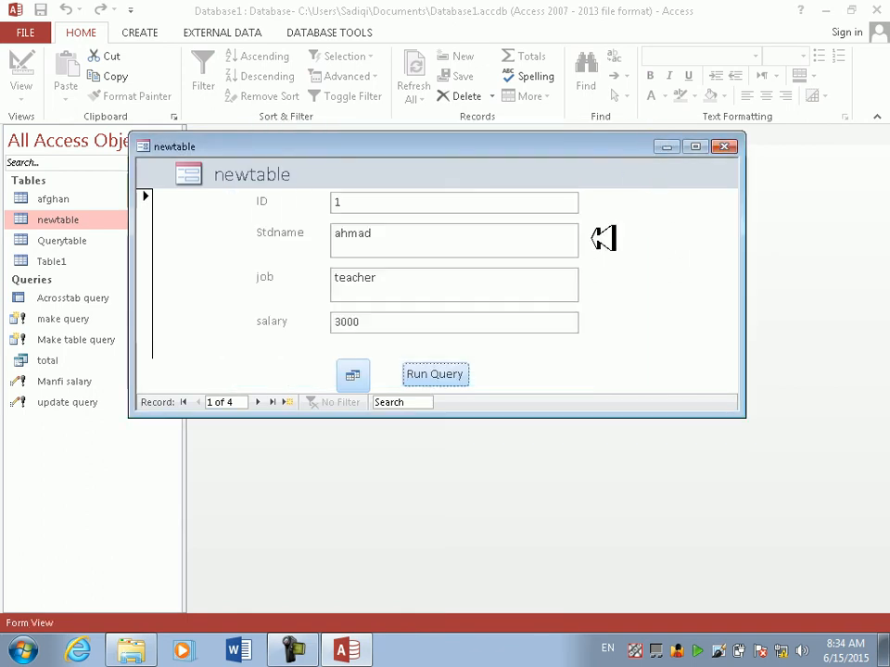
# Close the form, saving it under the name newtable, and reopen the saved form
pyautogui.click(721, 146)
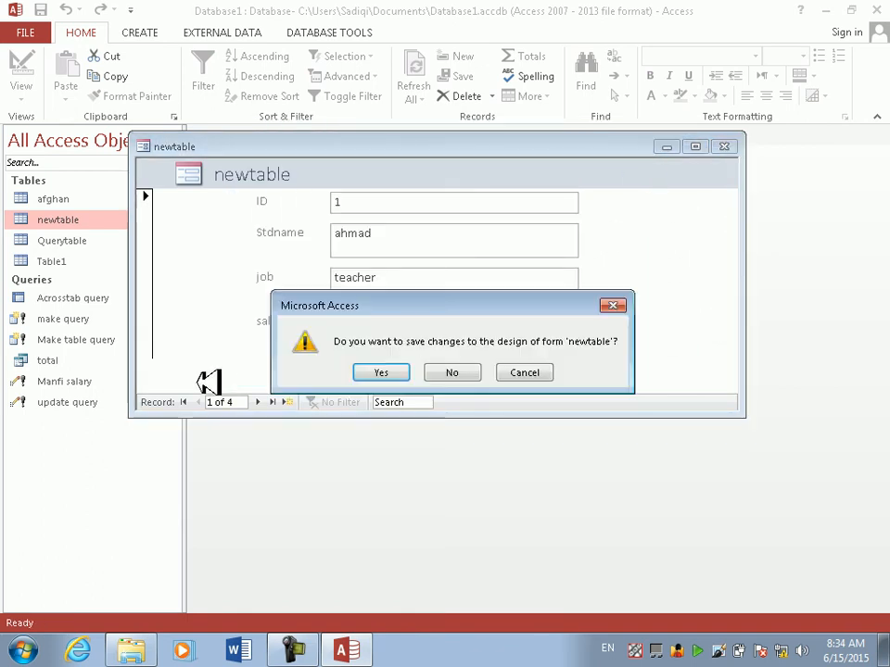
pyautogui.click(382, 371)
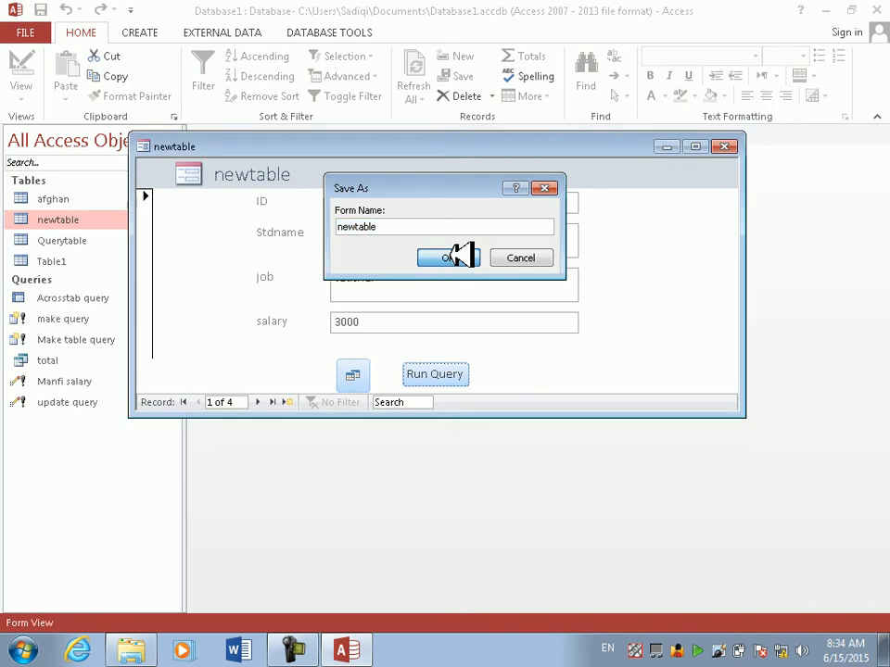
pyautogui.click(449, 260)
pyautogui.doubleClick(114, 440)
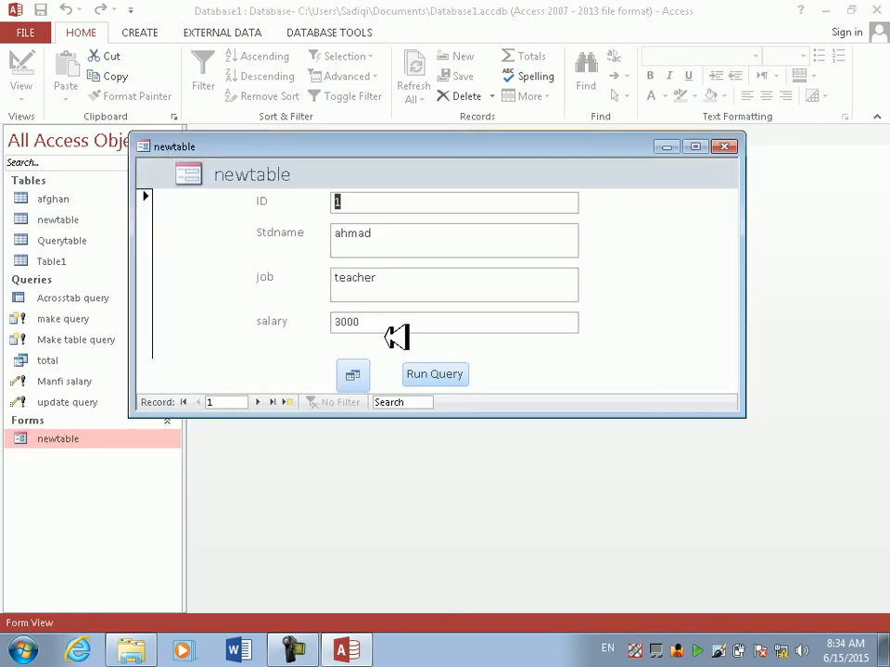
# Run update query from the form's Run Query button, raising the salary by 7000 for the job teacher, and accept the update
pyautogui.click(443, 366)
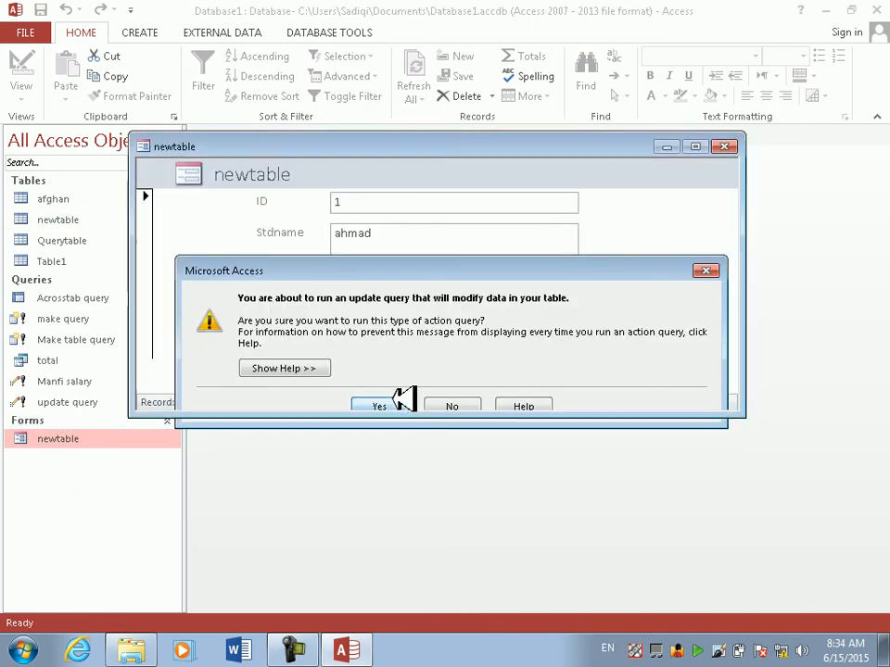
pyautogui.click(401, 403)
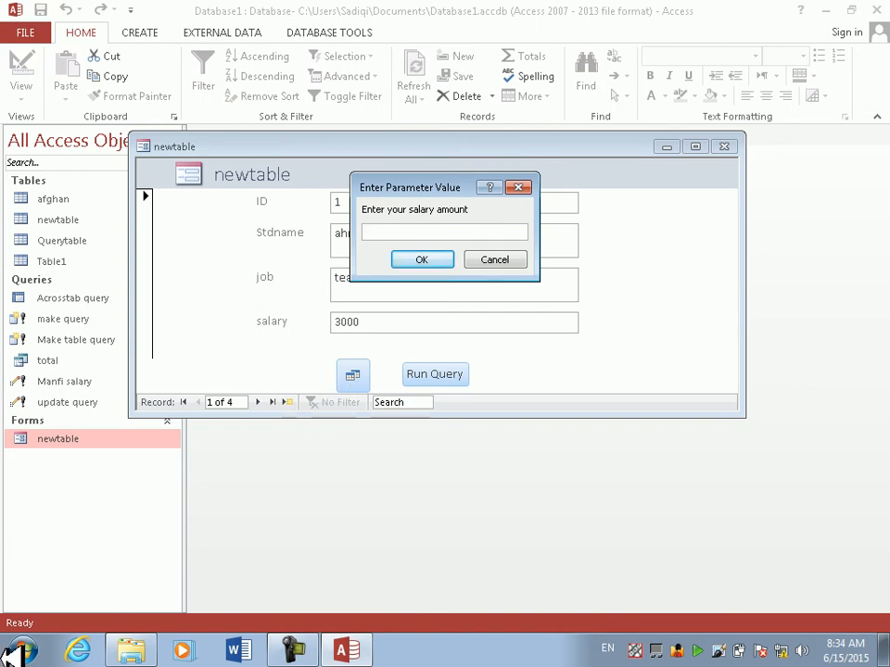
pyautogui.write('7000')
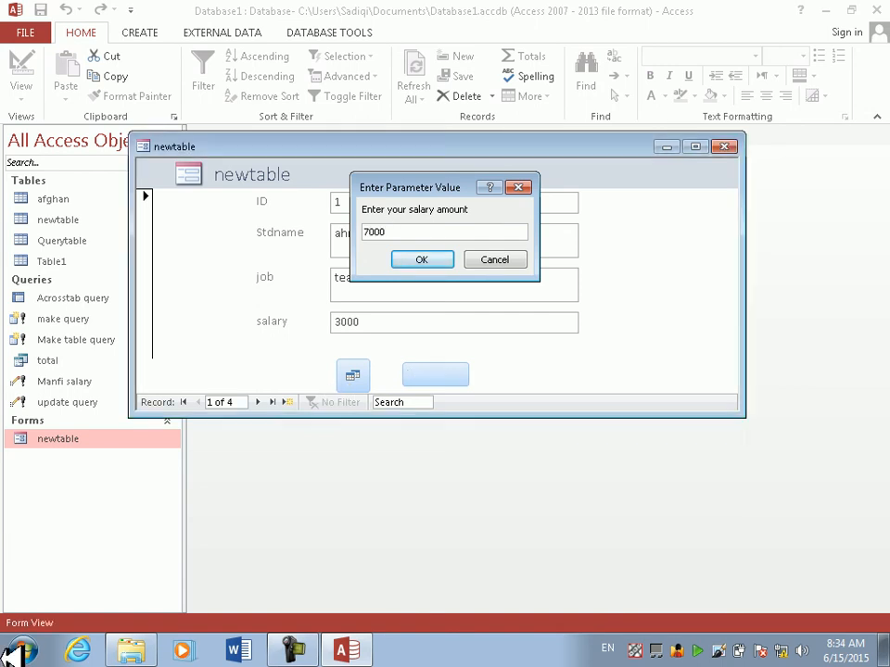
pyautogui.press('Return')
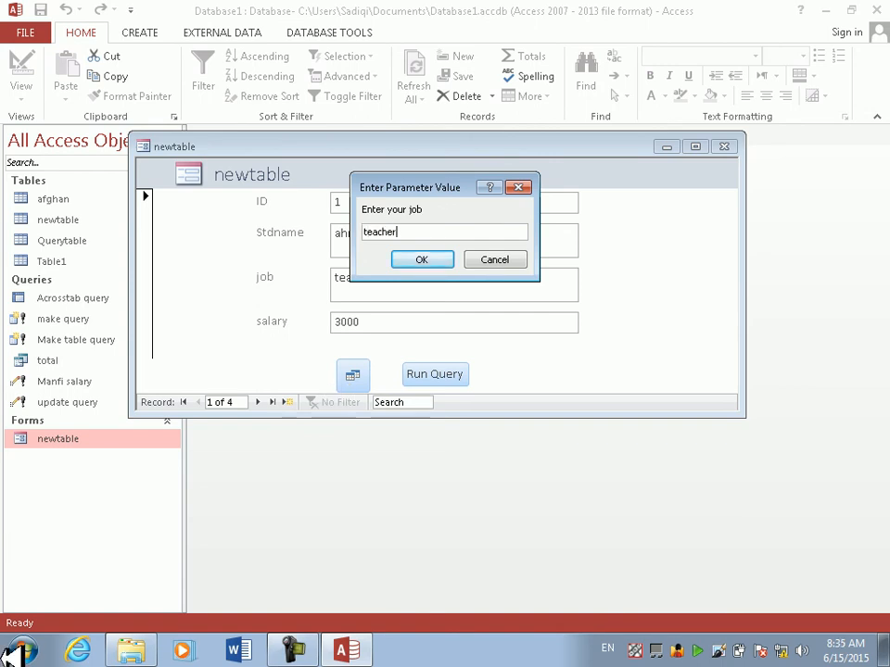
pyautogui.press('Return')
pyautogui.press('Return')
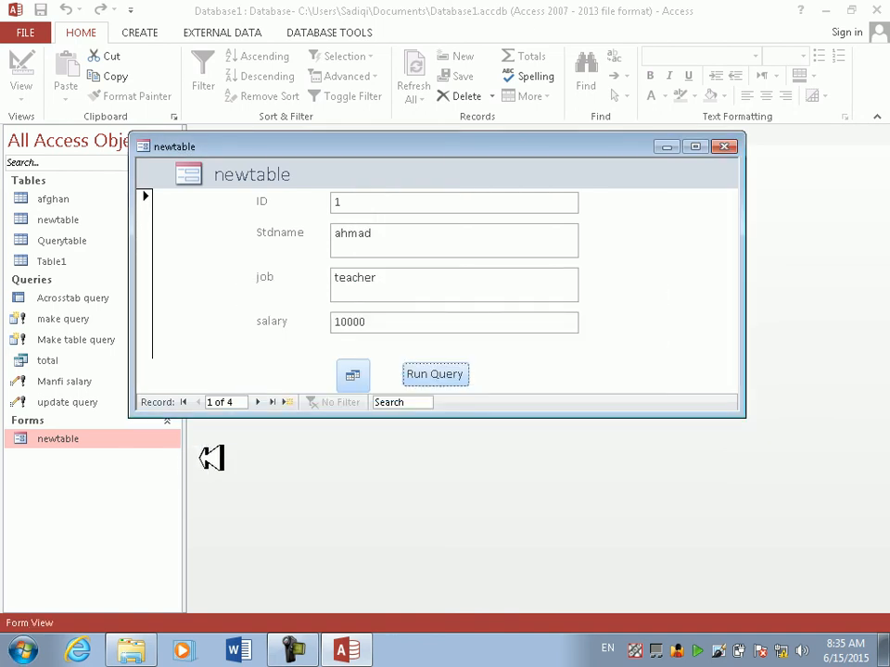
# Close the newtable form and permanently delete it from the database
pyautogui.click(119, 242)
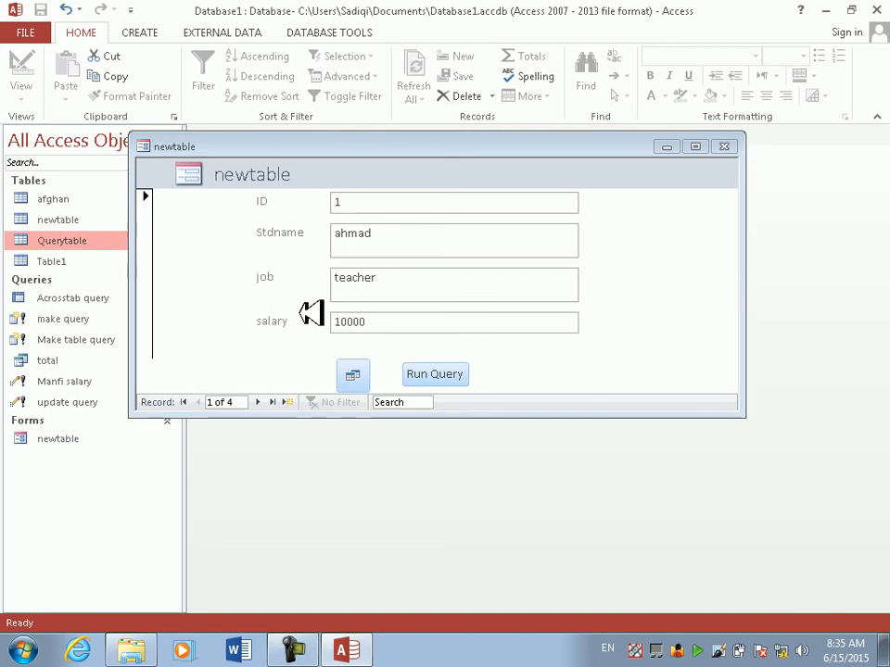
pyautogui.click(723, 147)
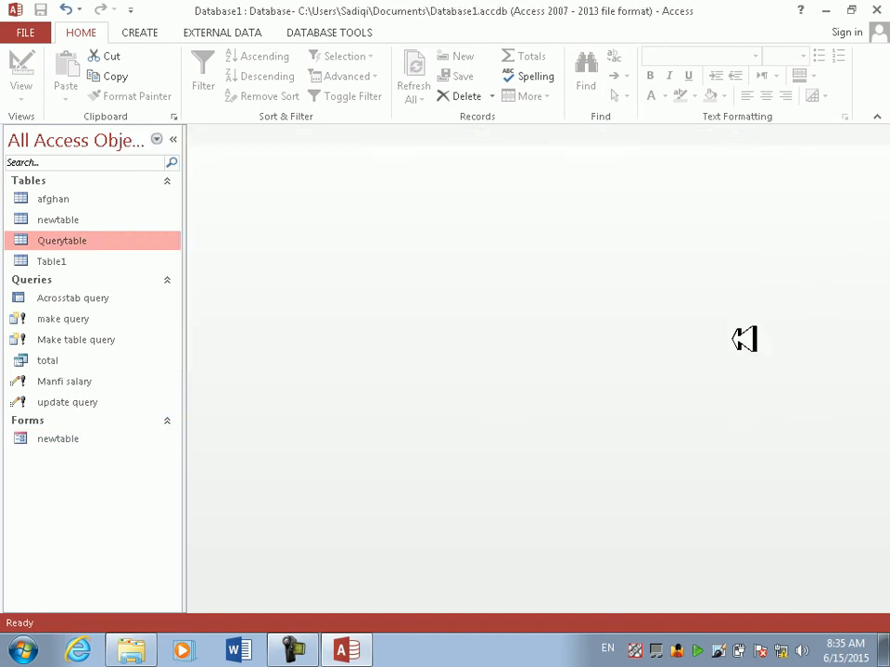
pyautogui.click(143, 437)
pyautogui.rightClick(142, 436)
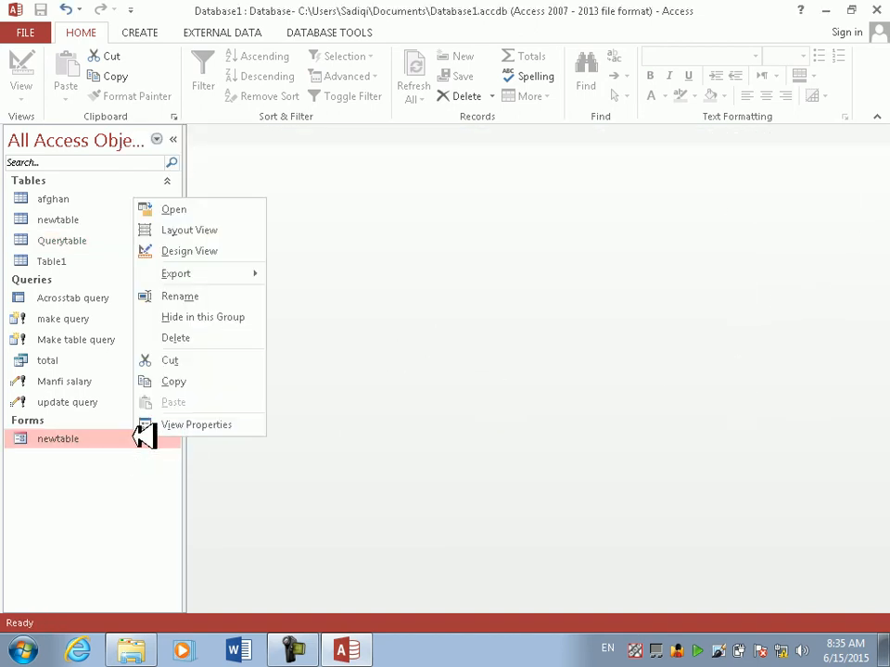
pyautogui.click(200, 337)
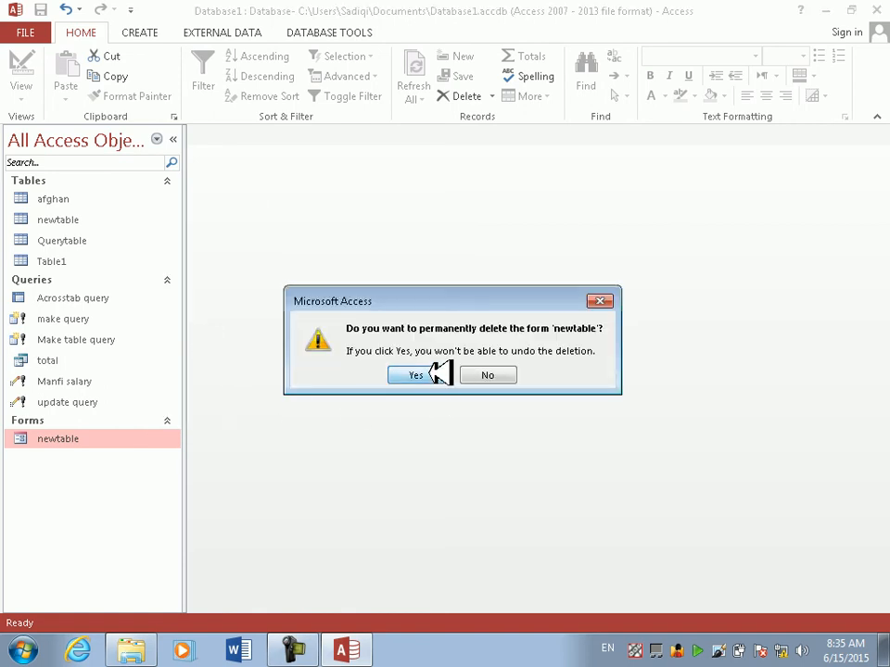
pyautogui.click(416, 374)
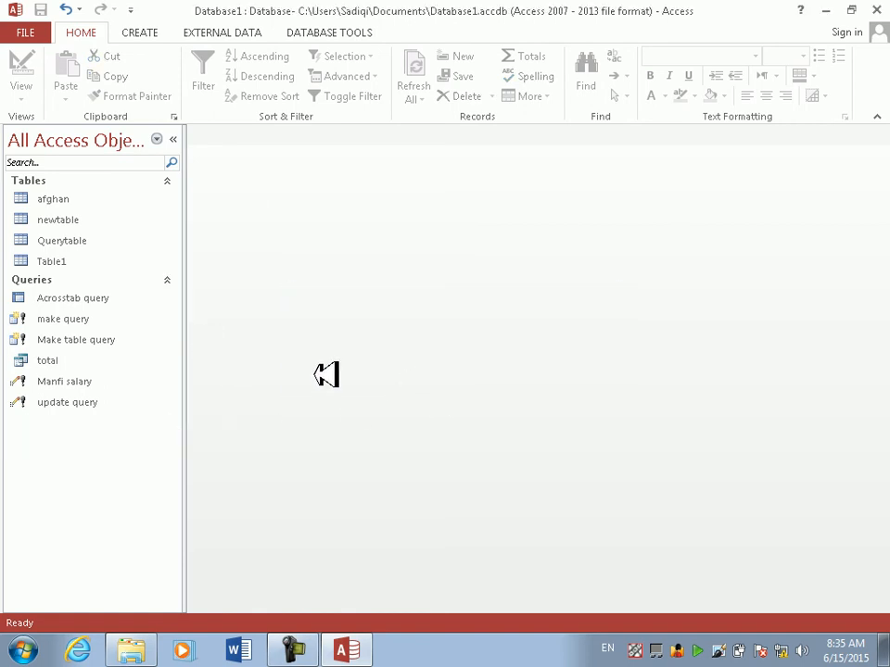
# Create a new blank form in Design View and show the list of existing table fields
pyautogui.click(139, 33)
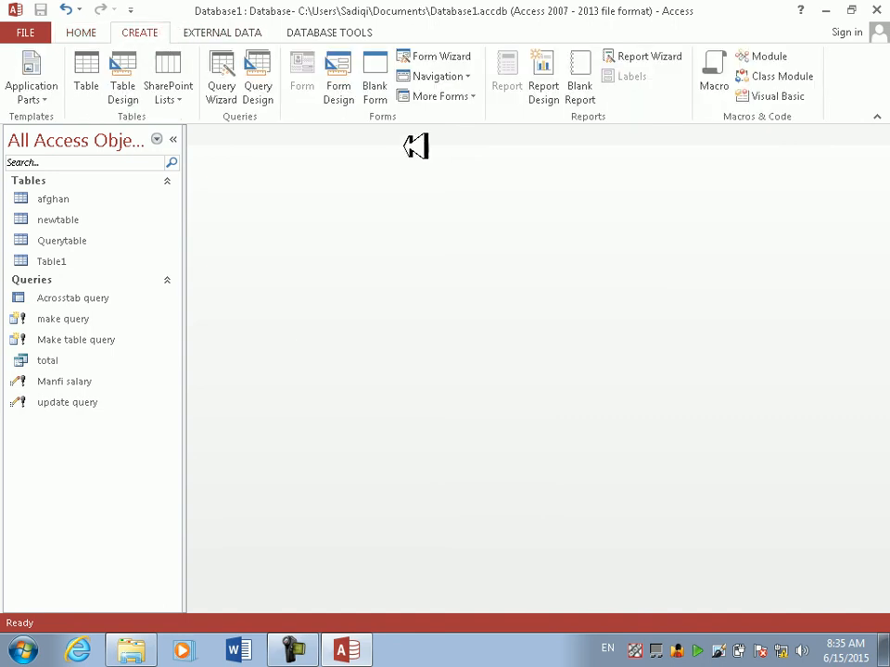
pyautogui.click(357, 78)
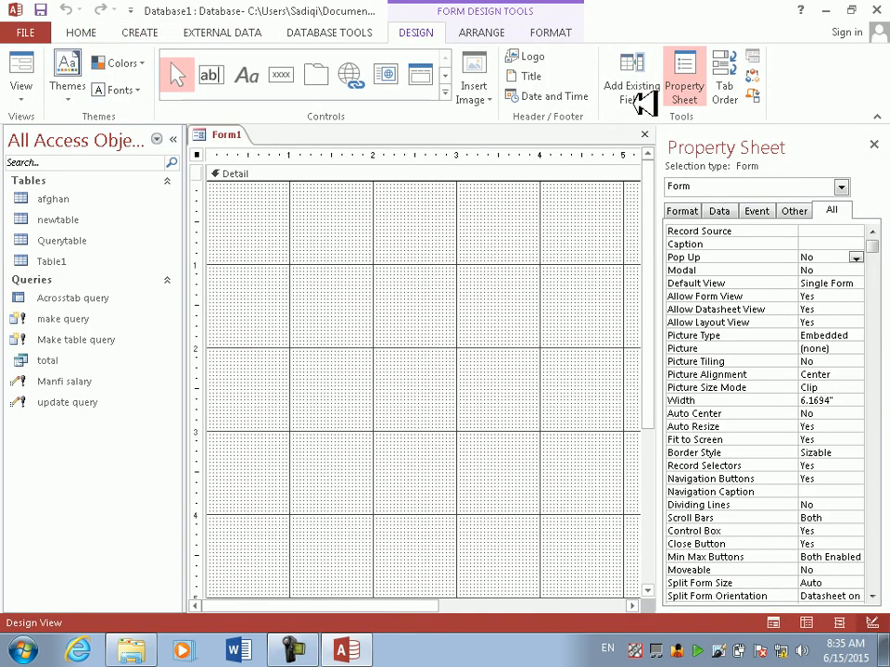
pyautogui.click(646, 77)
pyautogui.click(728, 210)
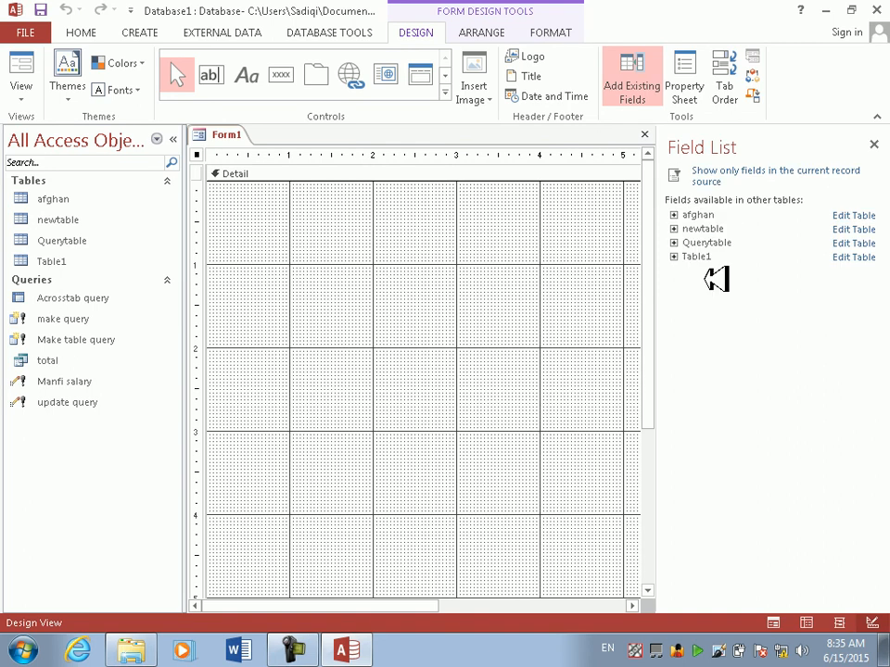
# Place the newtable fields ID, Stdname, job and salary one below another in the form's Detail section
pyautogui.click(684, 228)
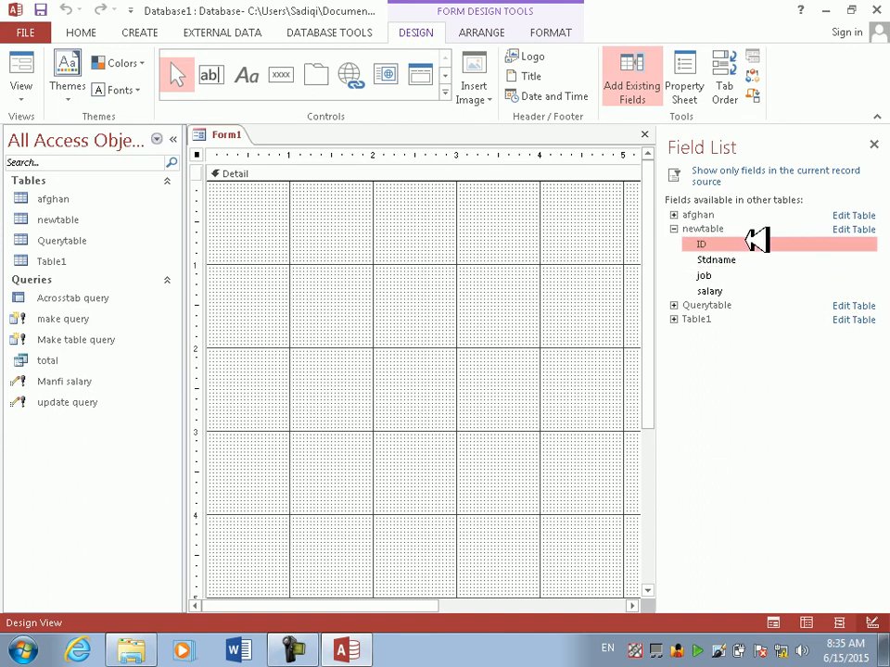
pyautogui.moveTo(751, 246); pyautogui.dragTo(352, 259)
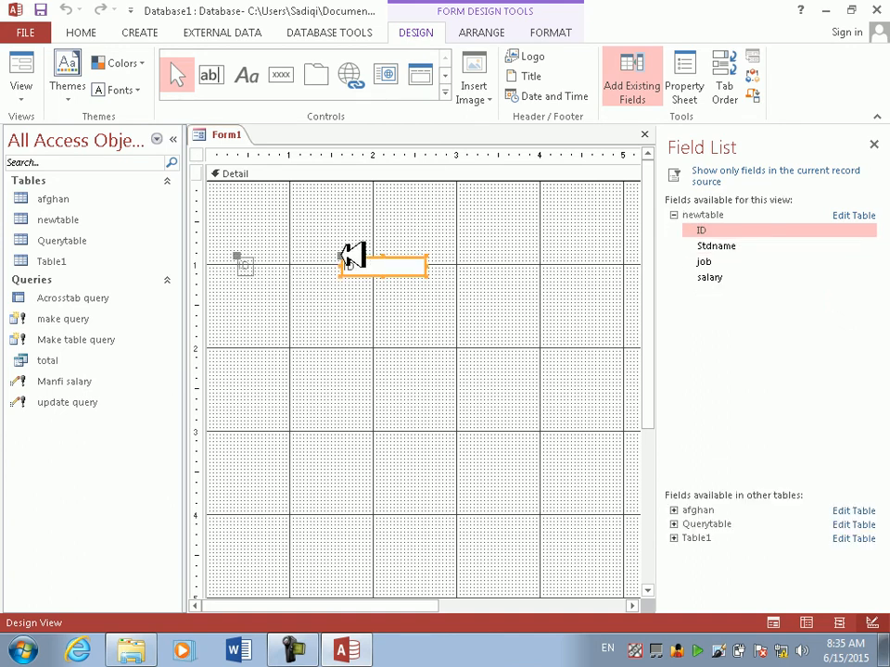
pyautogui.moveTo(718, 246); pyautogui.dragTo(356, 289)
pyautogui.moveTo(709, 262); pyautogui.dragTo(354, 321)
pyautogui.moveTo(714, 277); pyautogui.dragTo(355, 353)
pyautogui.click(437, 451)
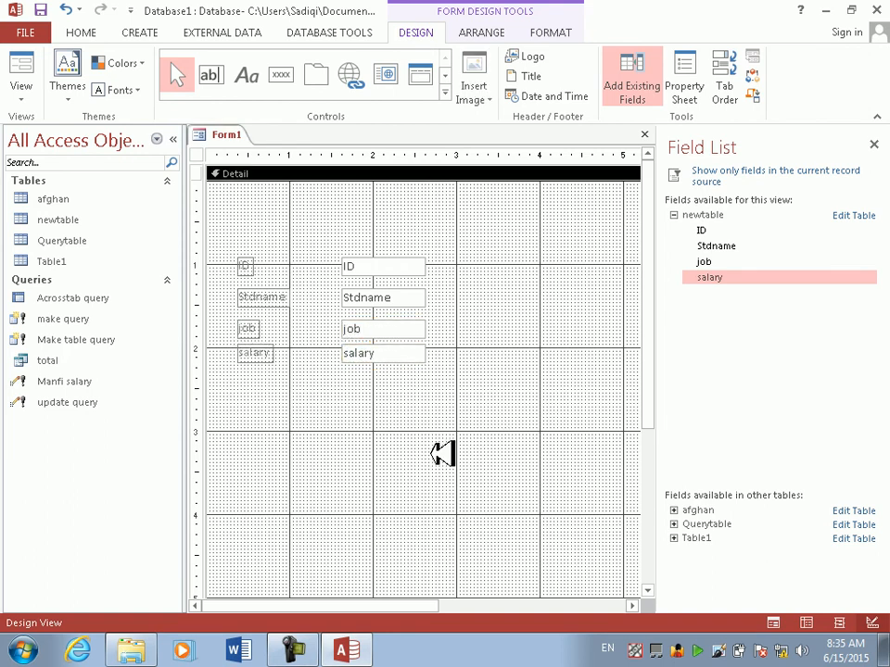
# Draw a command button about 1.5 by 0.4 inches below the salary field and assign it the Miscellaneous action Run Query with update query
pyautogui.click(875, 147)
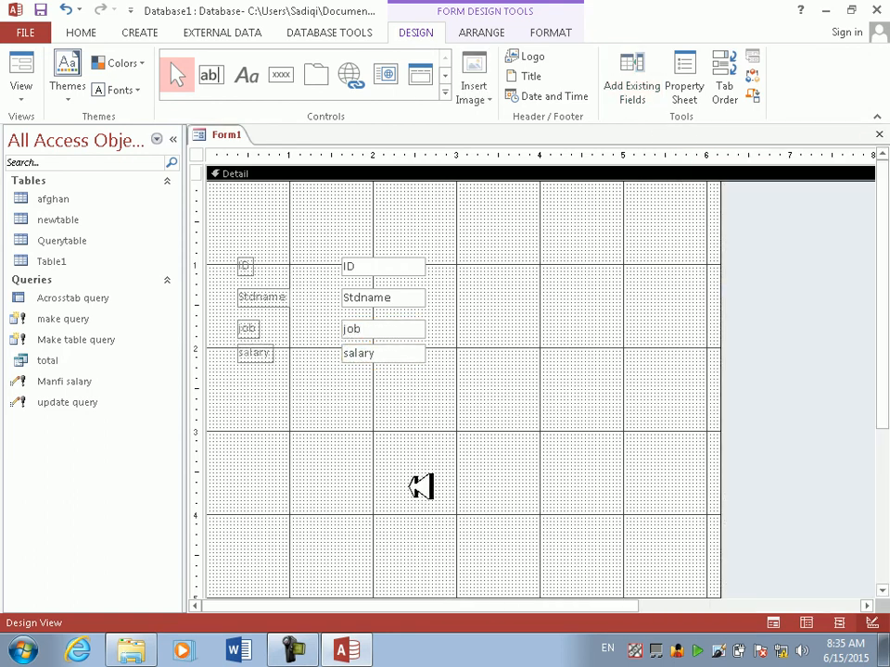
pyautogui.click(314, 76)
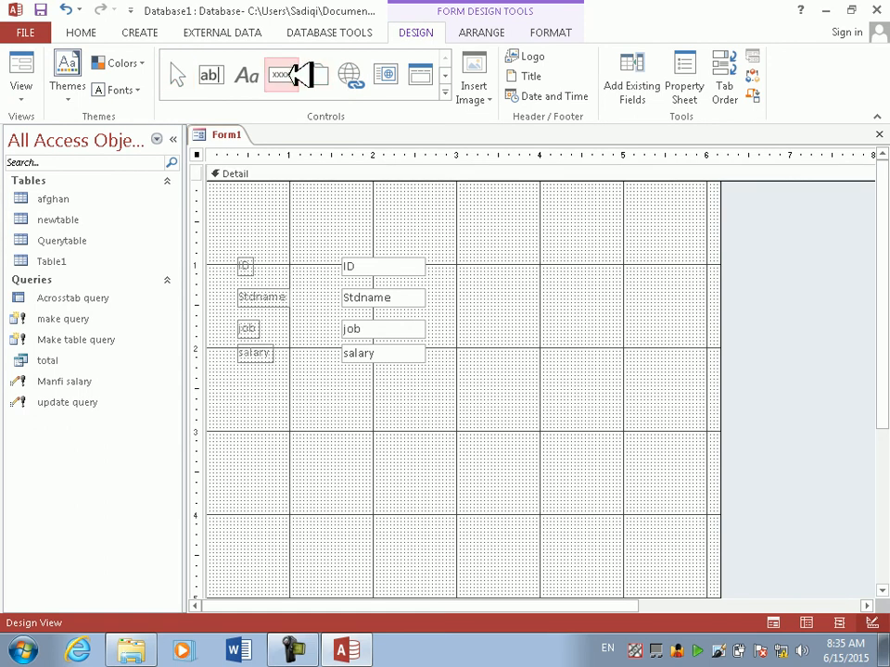
pyautogui.moveTo(297, 396); pyautogui.dragTo(423, 433)
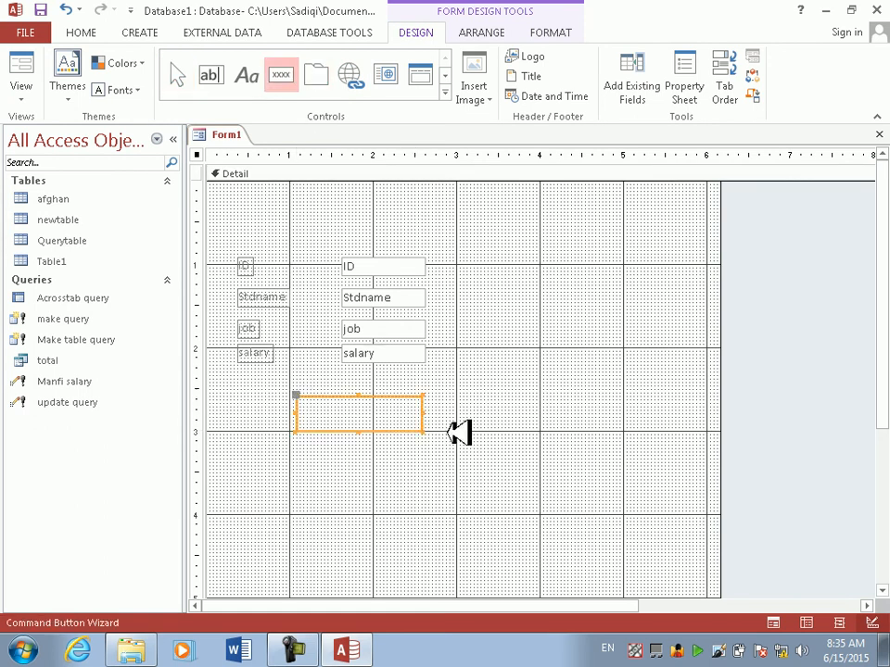
pyautogui.click(432, 290)
pyautogui.click(432, 301)
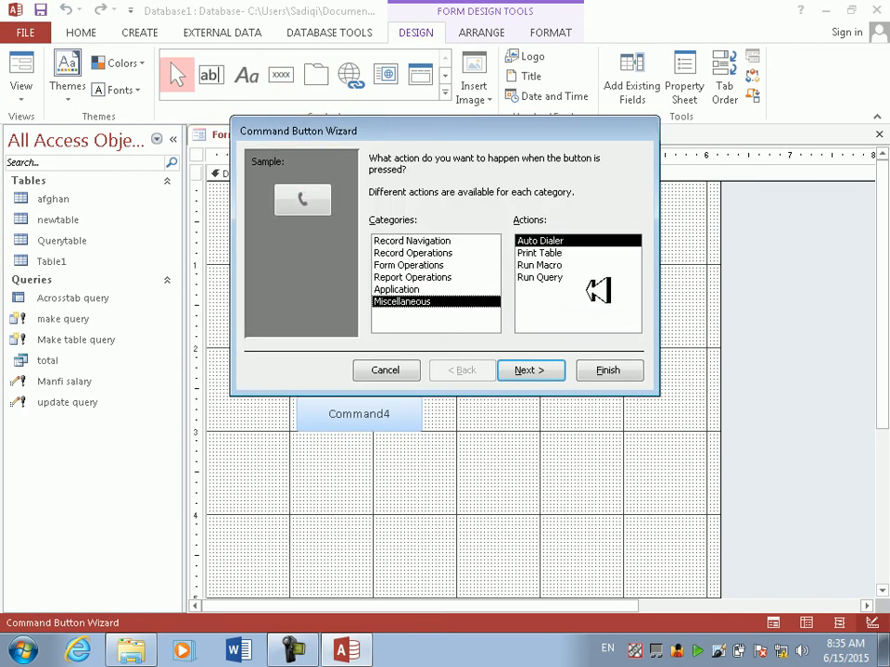
pyautogui.click(580, 276)
pyautogui.click(545, 367)
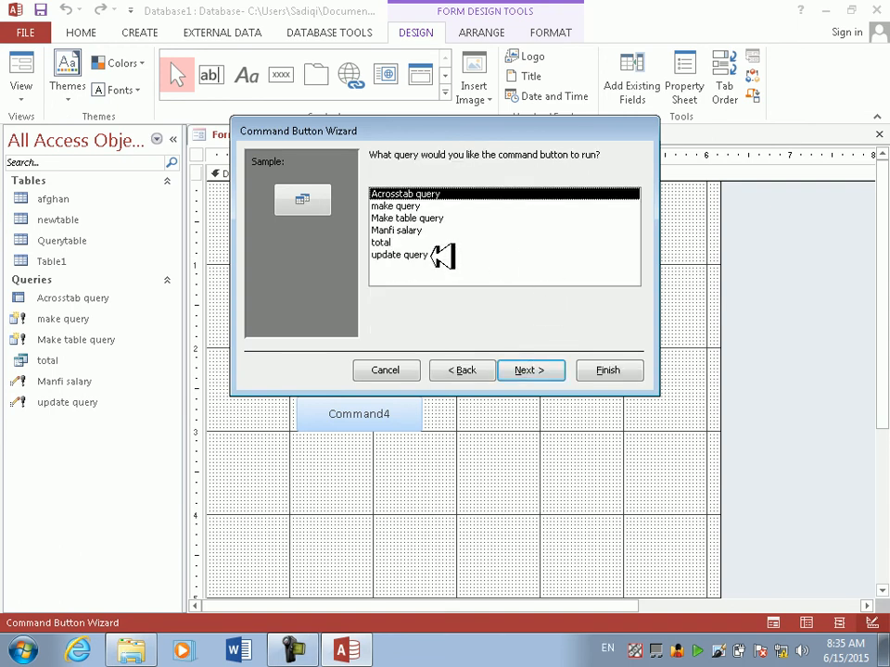
pyautogui.click(412, 254)
pyautogui.click(528, 369)
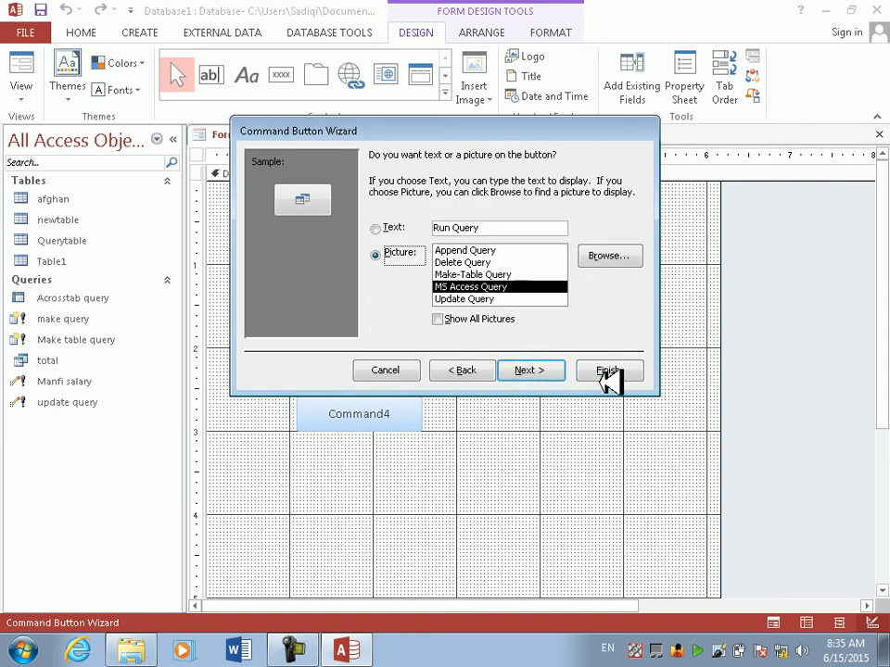
# Give the new command button the Update Query picture instead of text and finish its wizard
pyautogui.click(380, 228)
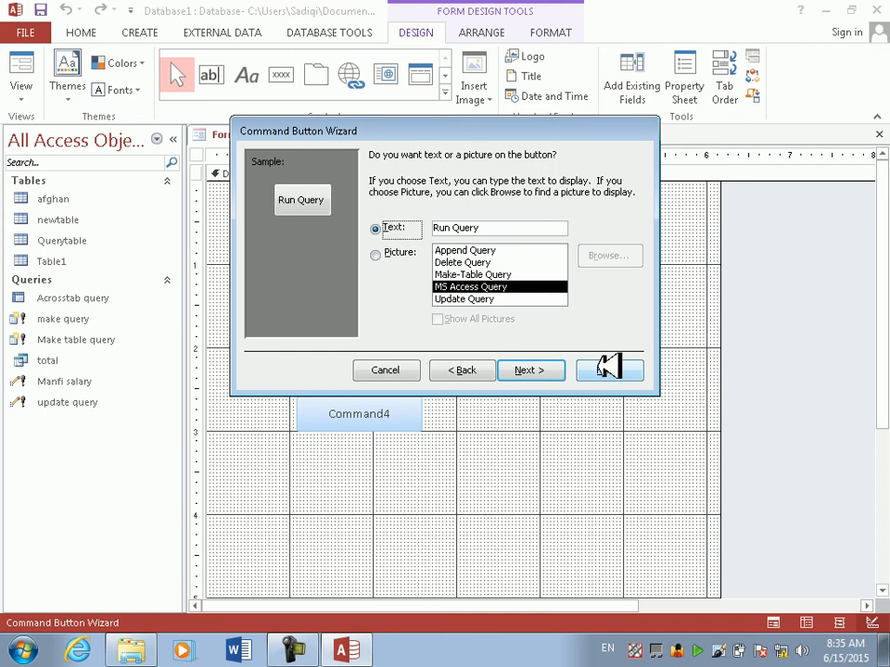
pyautogui.click(557, 364)
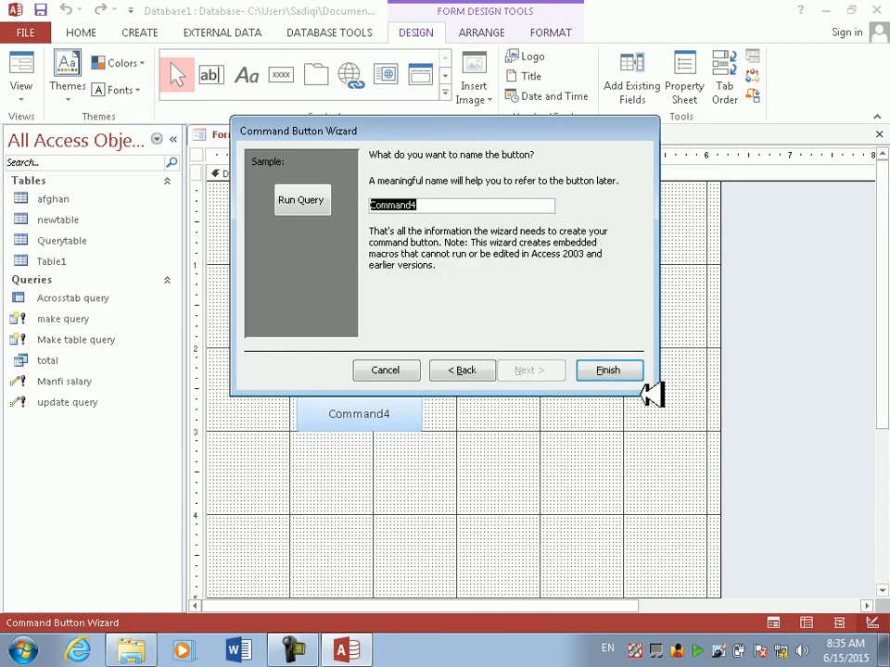
pyautogui.click(463, 372)
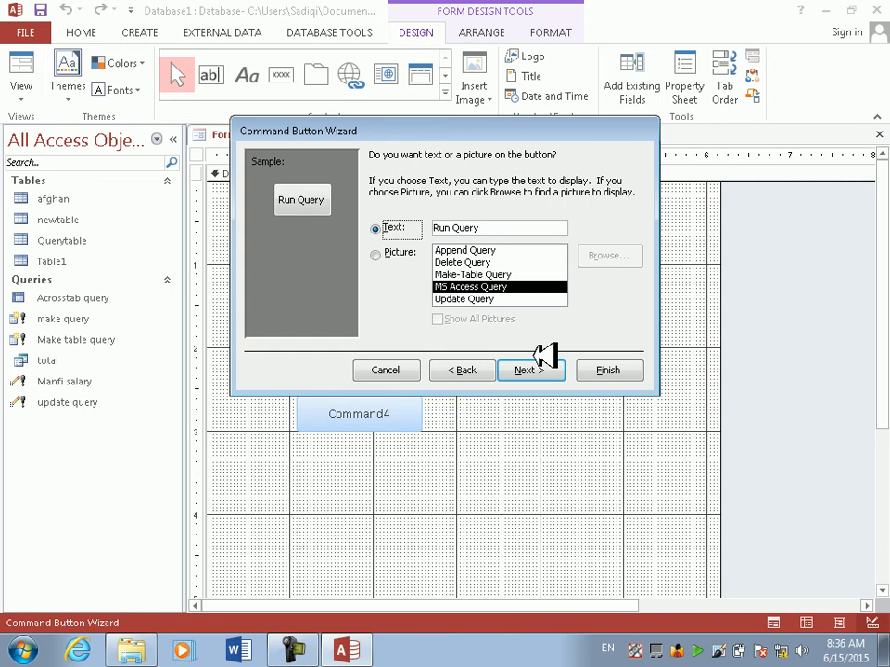
pyautogui.click(488, 299)
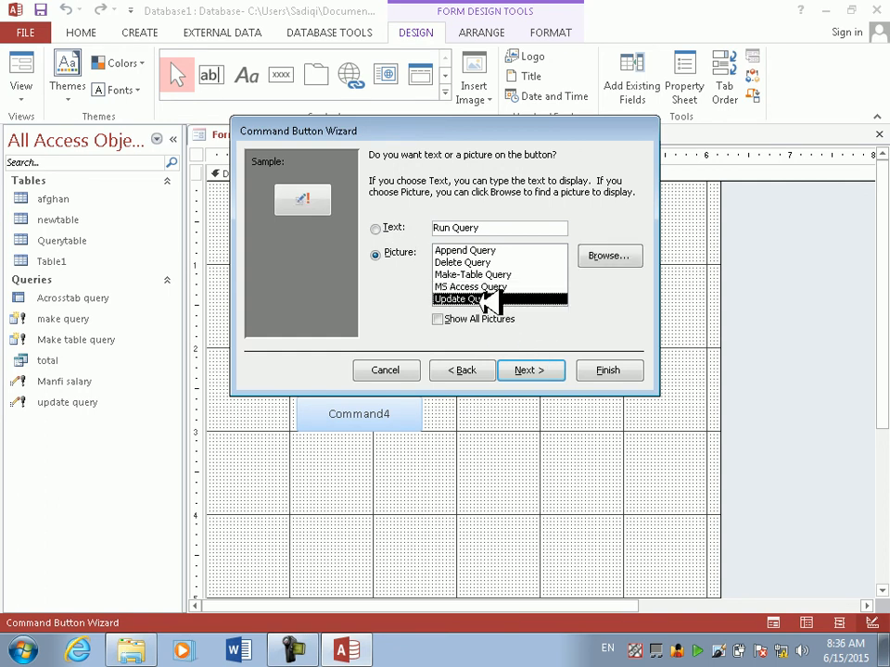
pyautogui.click(525, 370)
pyautogui.click(608, 371)
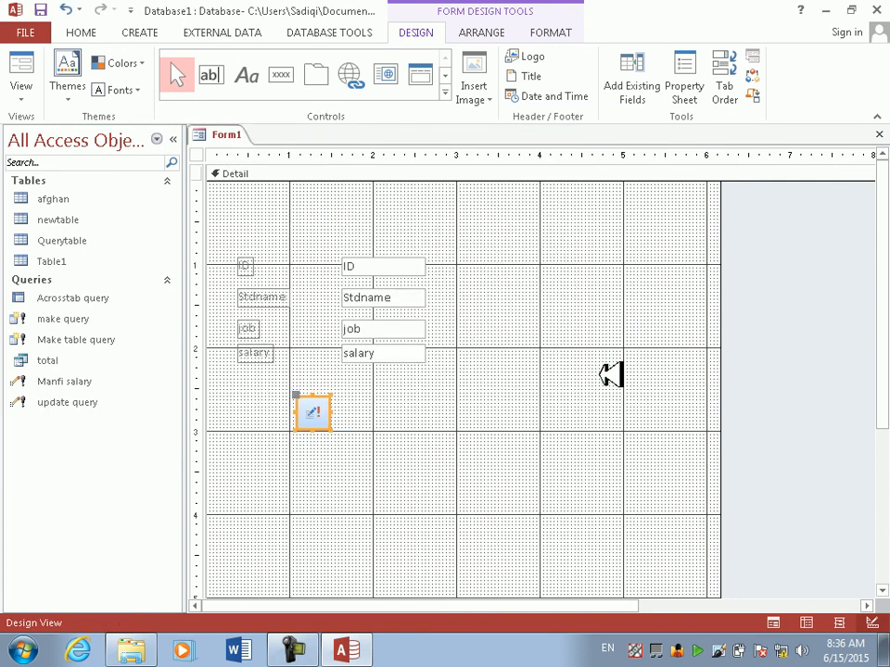
# View the form and run its update query button, raising the salary by 4000 for the job teacher and accepting the update
pyautogui.click(20, 74)
pyautogui.click(311, 375)
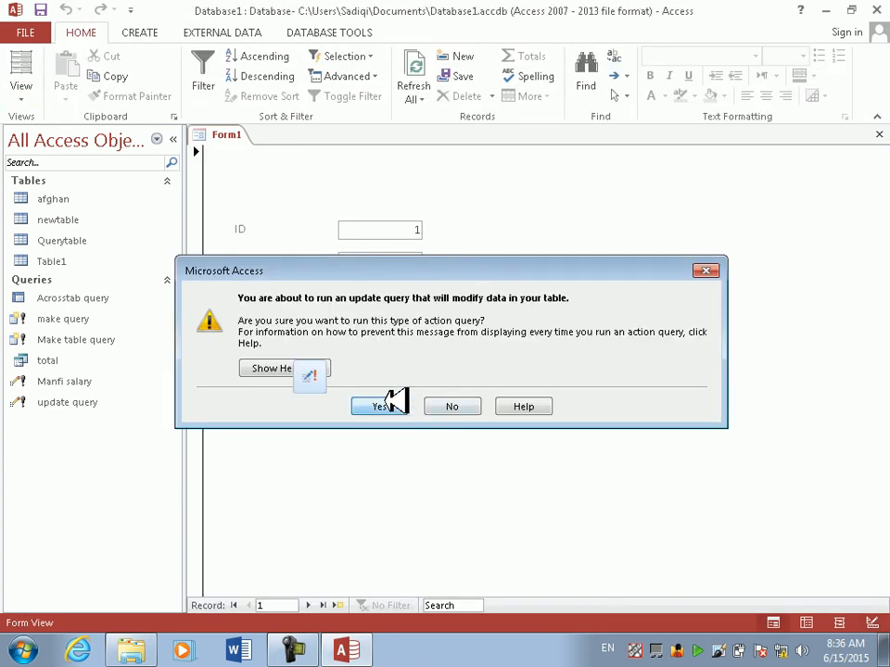
pyautogui.click(389, 405)
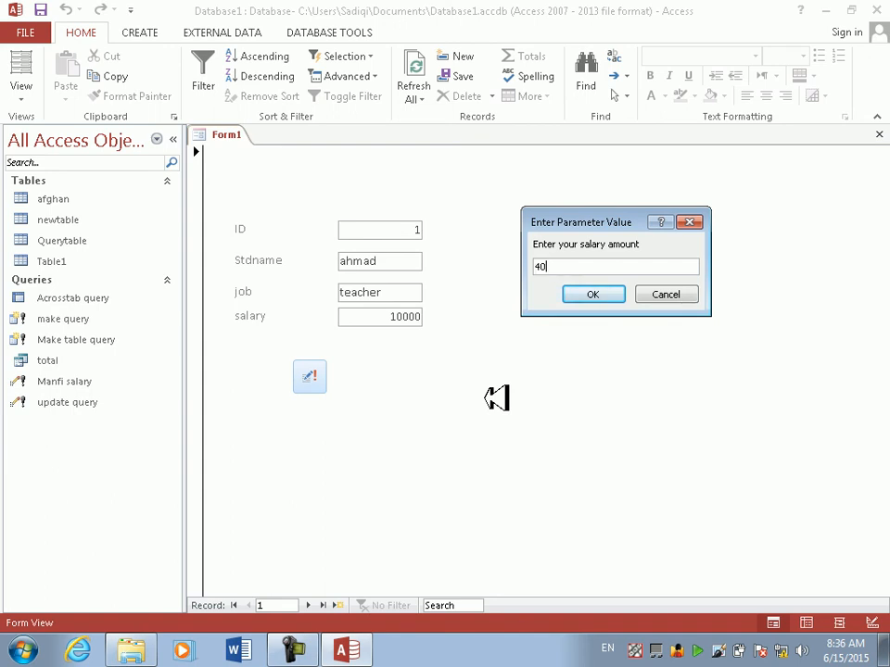
pyautogui.press('Return')
pyautogui.write('teacher')
pyautogui.press('Return')
pyautogui.click(491, 389)
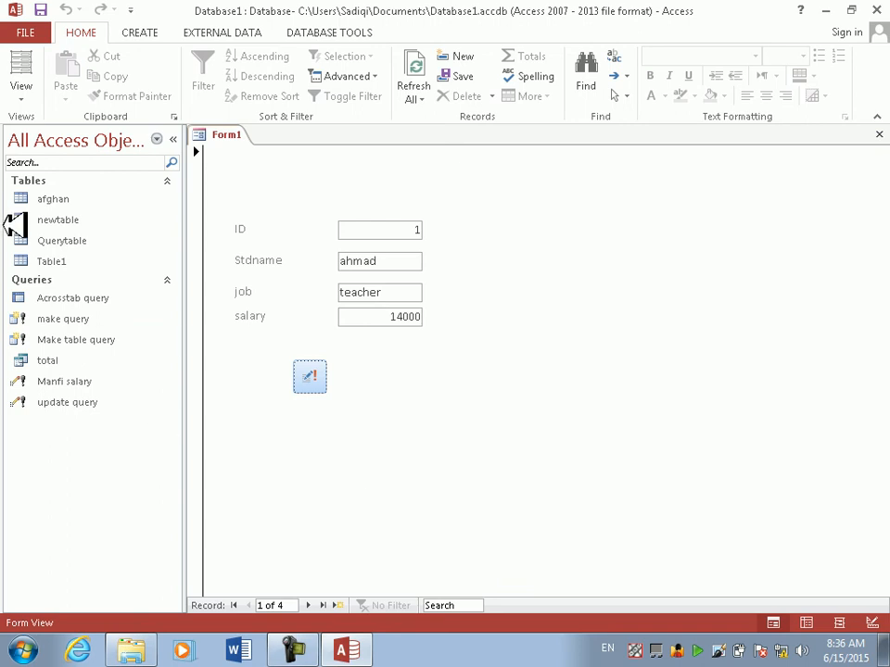
# Return the form to Design View and delete the afghan table from the database
pyautogui.click(34, 93)
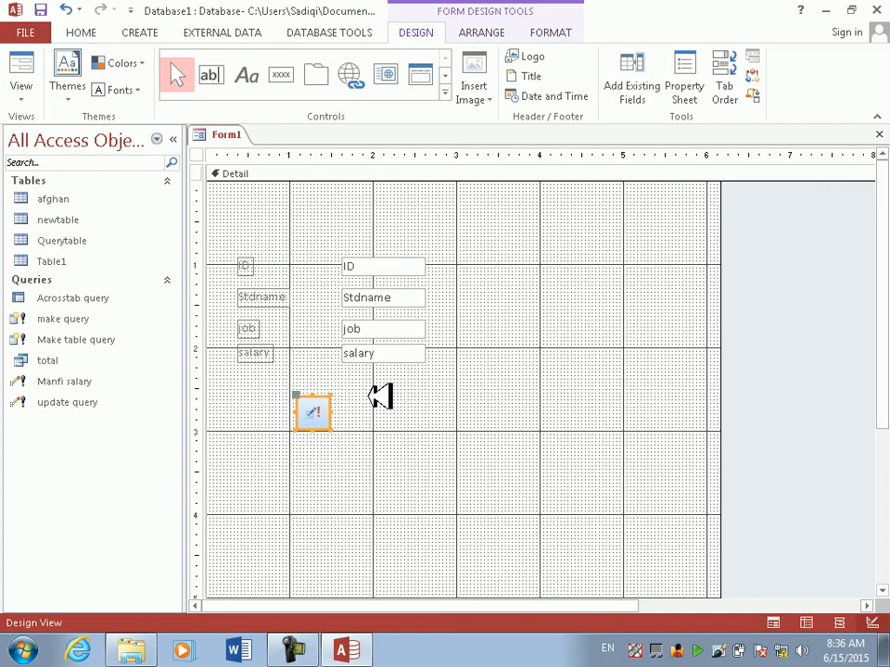
pyautogui.click(156, 197)
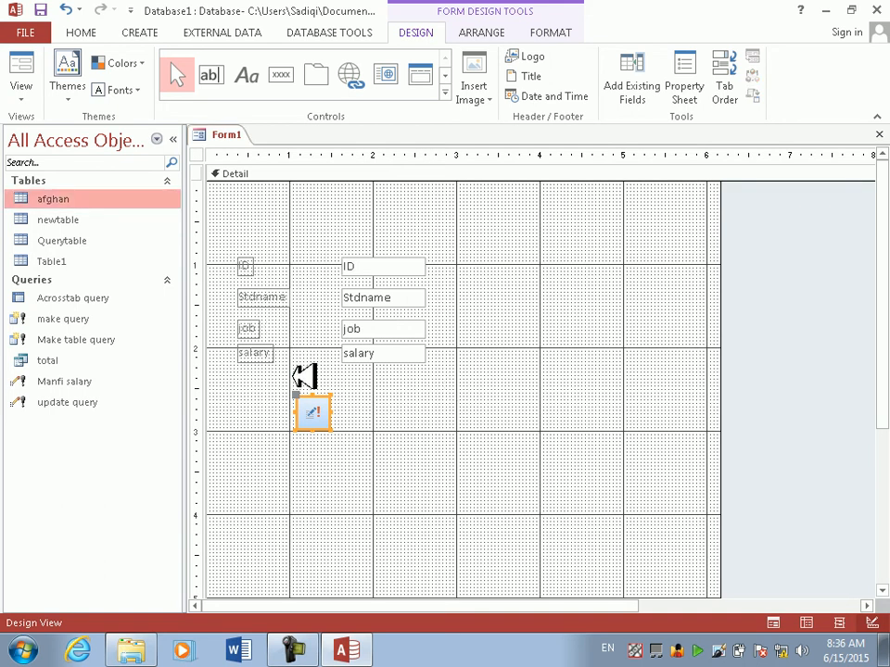
pyautogui.press('Delete')
pyautogui.click(402, 388)
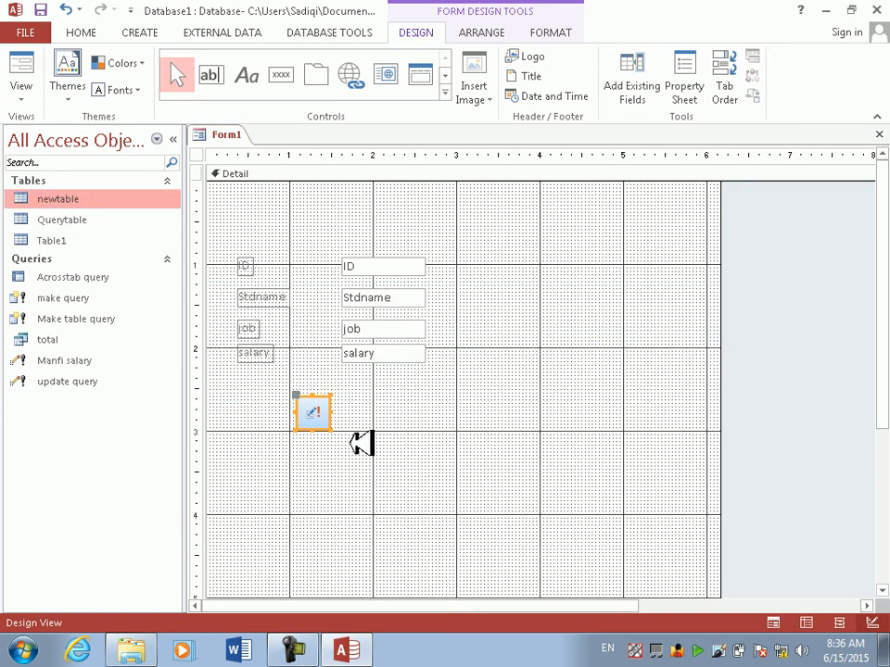
# Delete the picture command button and shrink the form's Detail section to about 5.75 inches wide and 2.8 inches high
pyautogui.click(325, 401)
pyautogui.press('Delete')
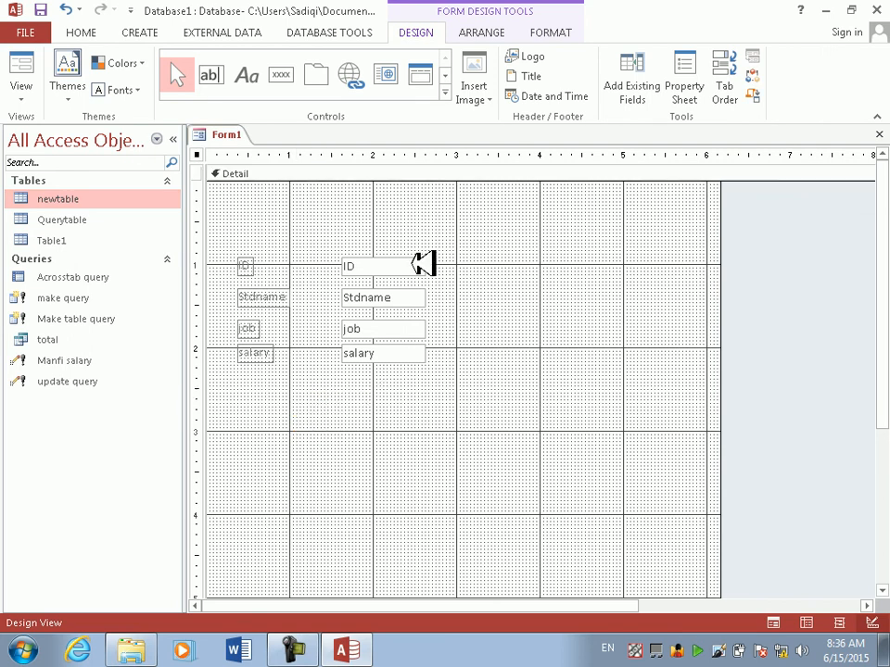
pyautogui.scroll(-3, 695, 505)
pyautogui.scroll(2, 618, 467)
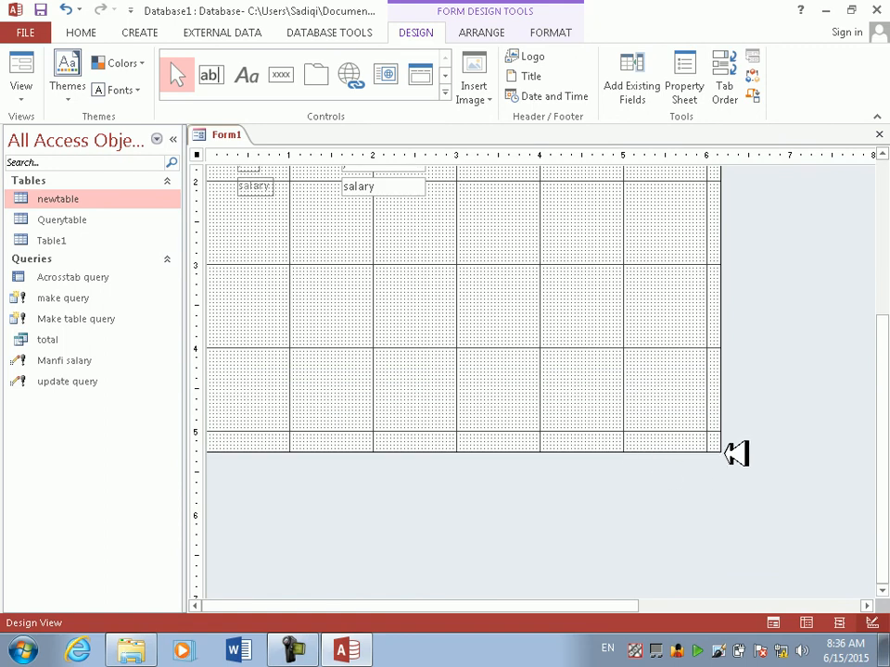
pyautogui.moveTo(721, 451); pyautogui.dragTo(687, 249)
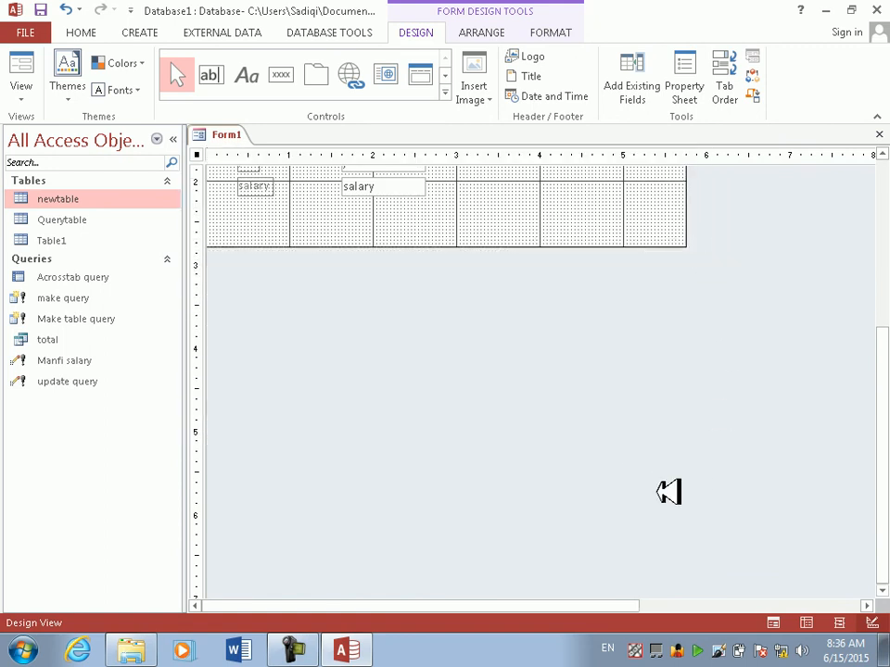
# Move the four fields with their labels together about 1.2 inches right and 0.6 inches up in the Detail section
pyautogui.moveTo(459, 256); pyautogui.dragTo(240, 360)
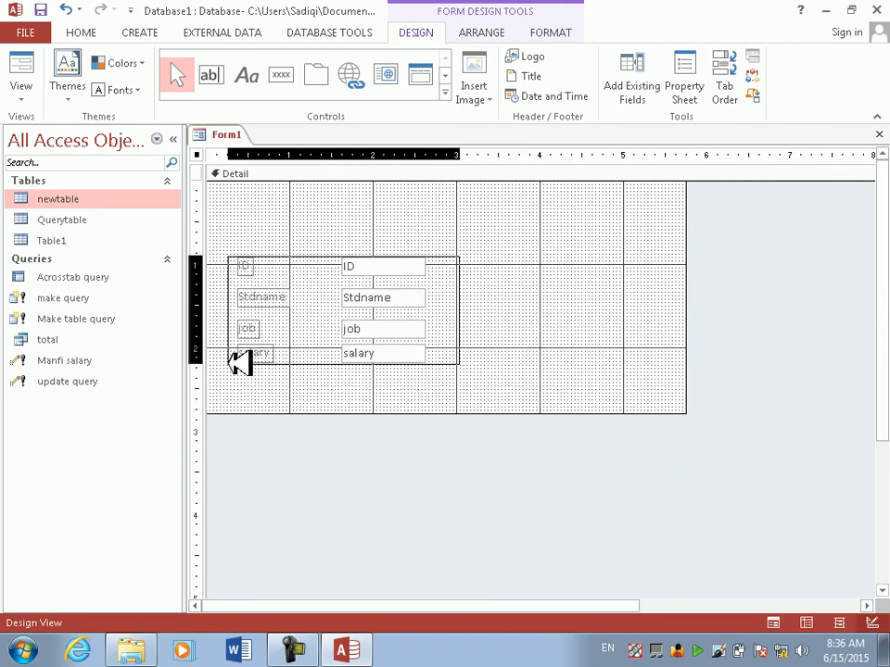
pyautogui.moveTo(391, 253); pyautogui.dragTo(490, 208)
pyautogui.click(487, 372)
pyautogui.click(500, 245)
pyautogui.press('Delete')
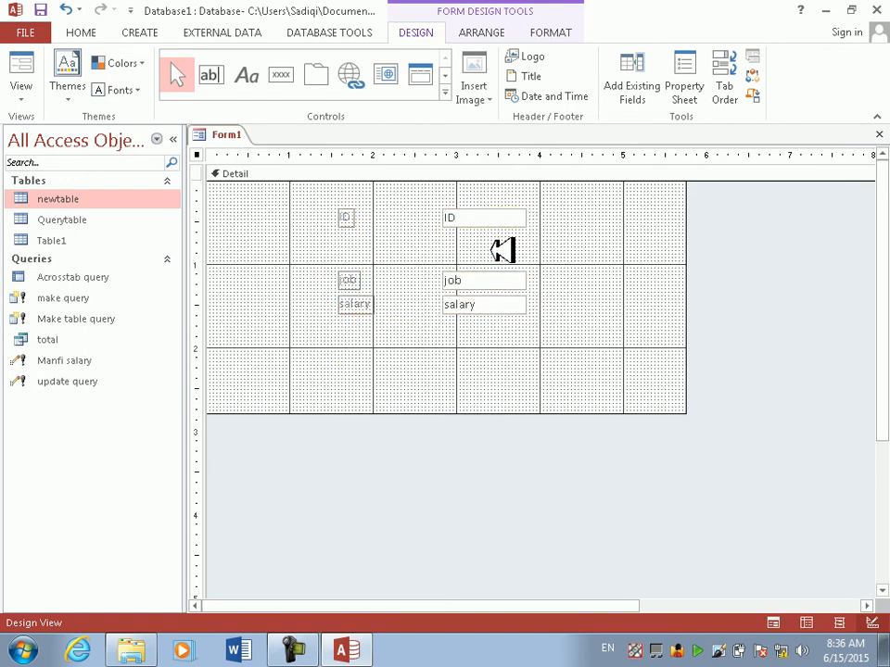
pyautogui.hotkey('ctrl', 'z')
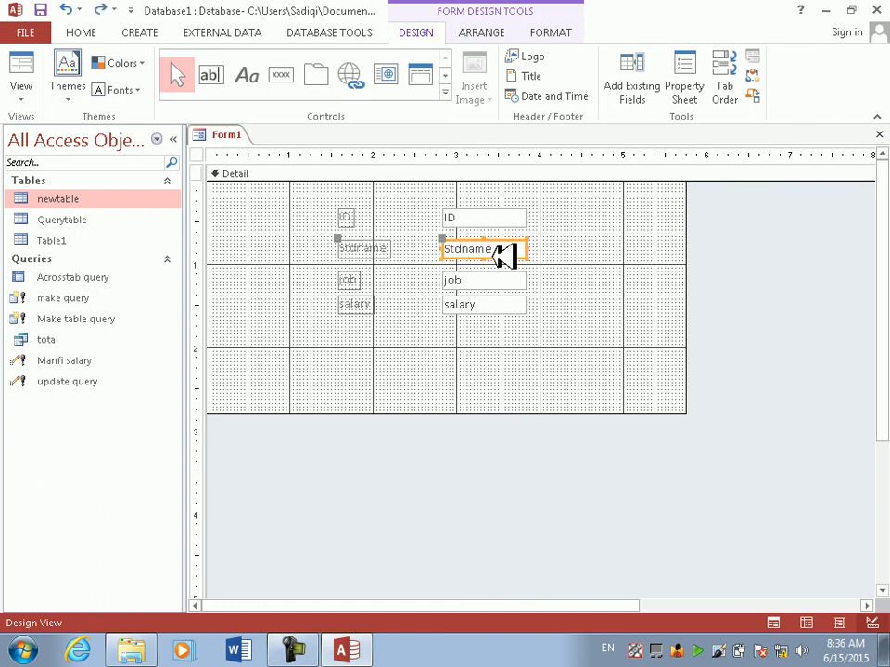
# Nudge the Stdname, job and salary fields up so the four rows sit close together at even spacing below ID
pyautogui.press('Up')
pyautogui.press('Up')
pyautogui.press('Up')
pyautogui.click(502, 269)
pyautogui.press('Up')
pyautogui.press('Up')
pyautogui.press('Up')
pyautogui.press('Up')
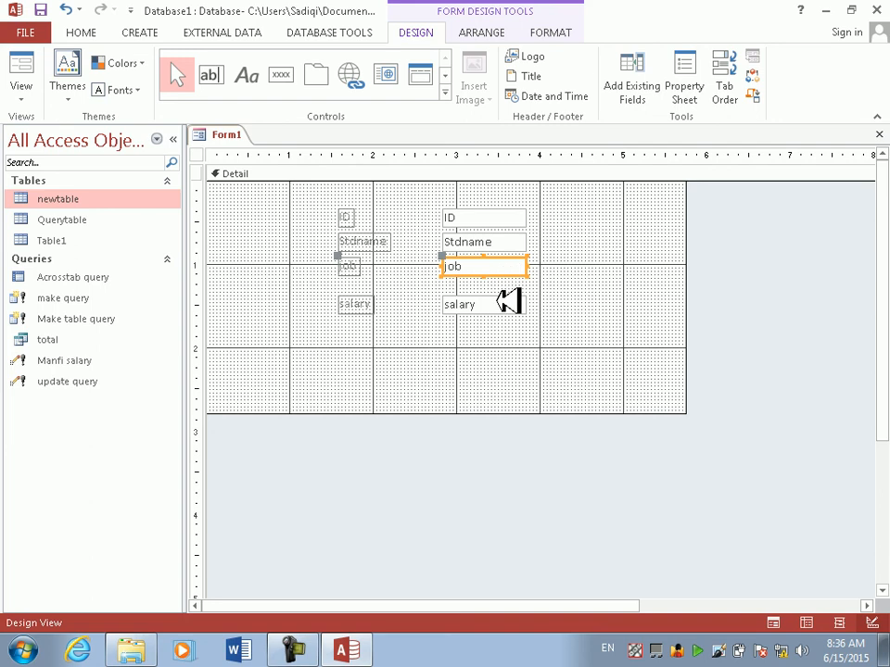
pyautogui.click(507, 300)
pyautogui.press('Up')
pyautogui.press('Up')
pyautogui.press('Up')
pyautogui.press('Up')
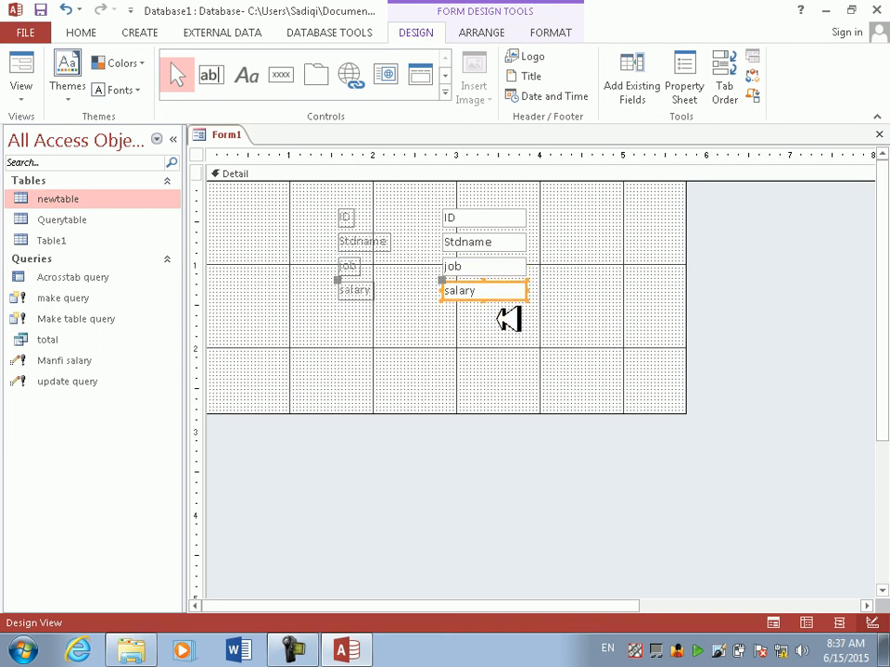
pyautogui.click(496, 318)
pyautogui.click(484, 268)
pyautogui.press('Up')
pyautogui.click(496, 325)
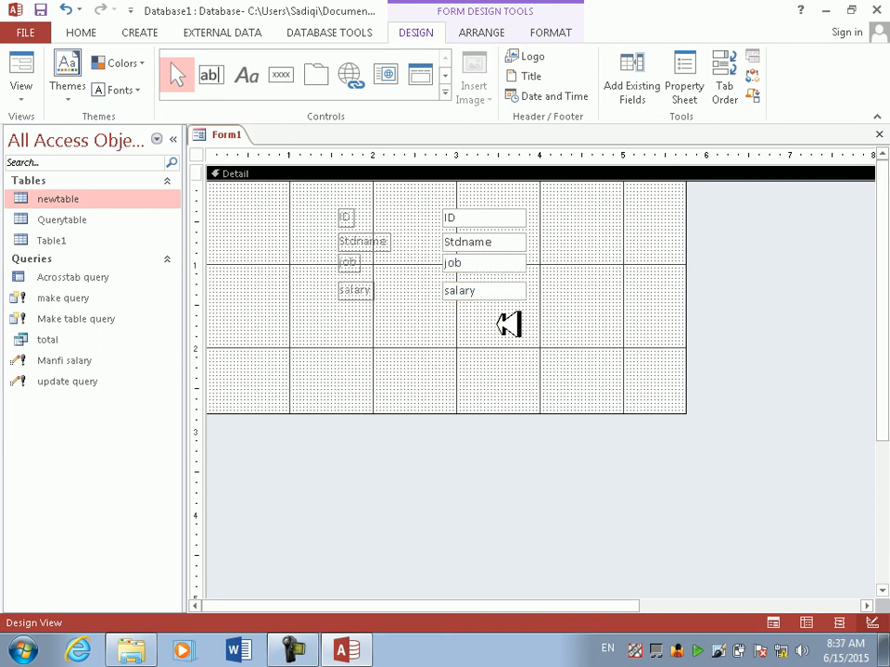
pyautogui.click(502, 266)
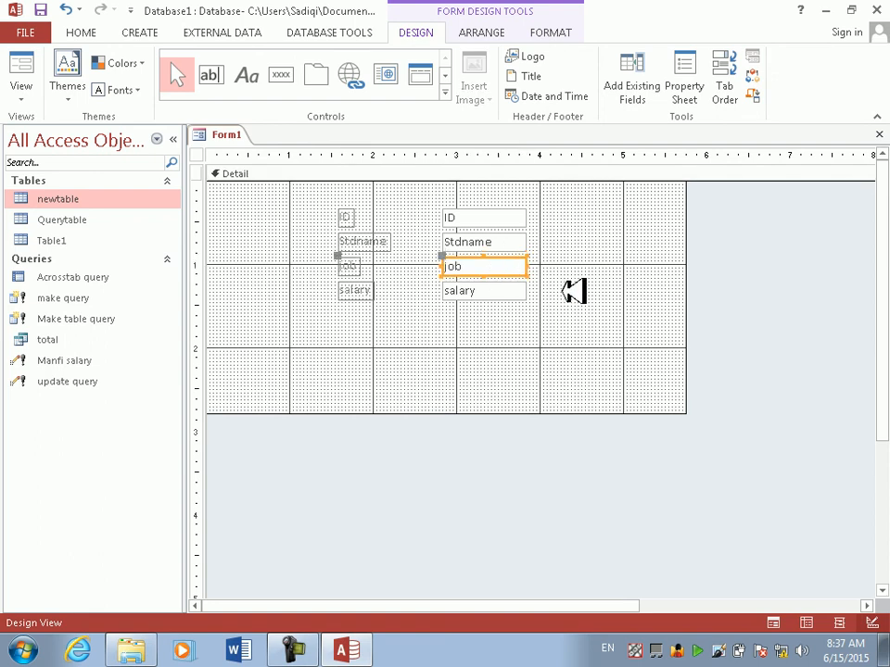
pyautogui.click(565, 288)
# Format the ID, Stdname, job and salary labels as bold black text
pyautogui.moveTo(324, 195); pyautogui.dragTo(380, 335)
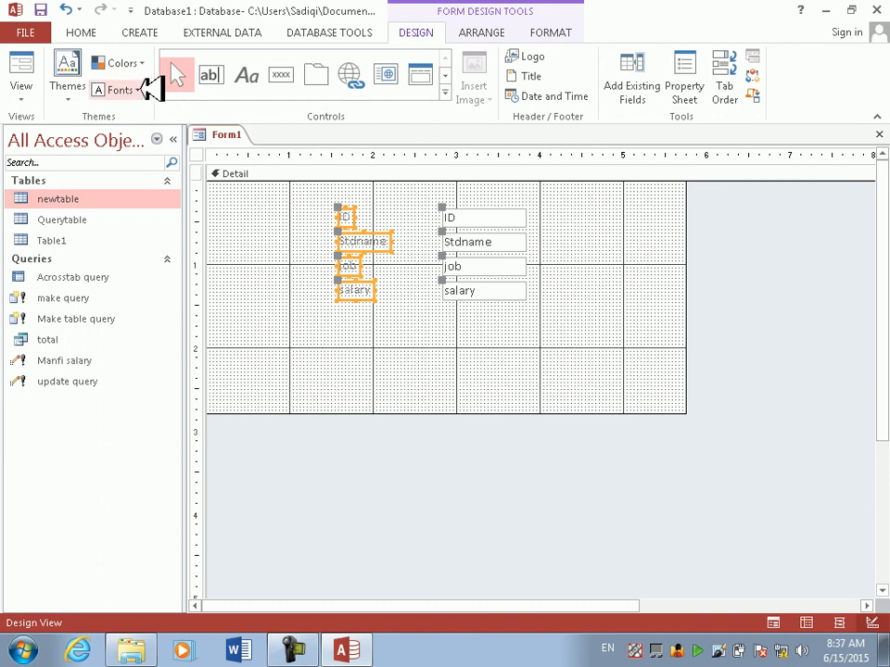
pyautogui.click(81, 32)
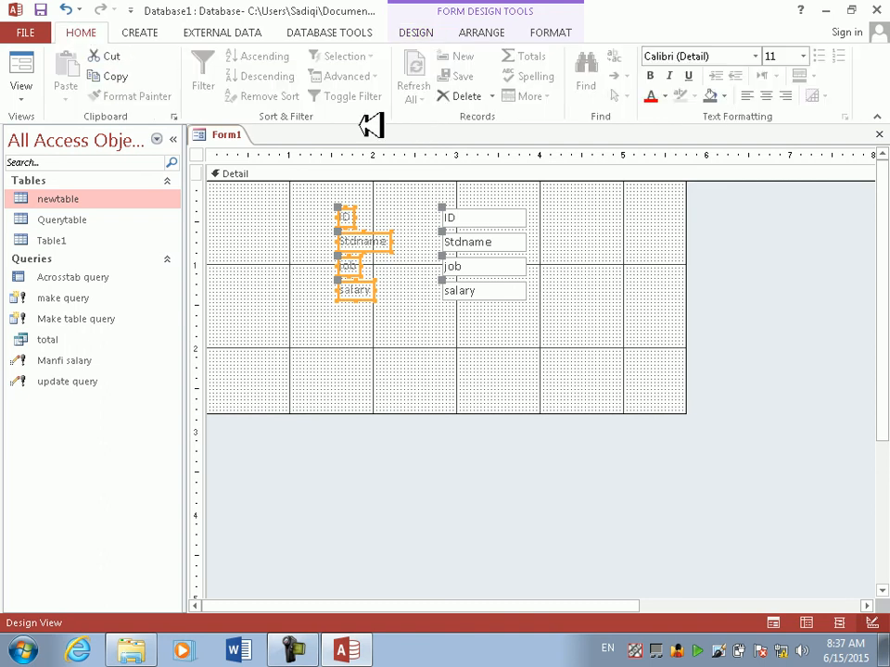
pyautogui.click(649, 75)
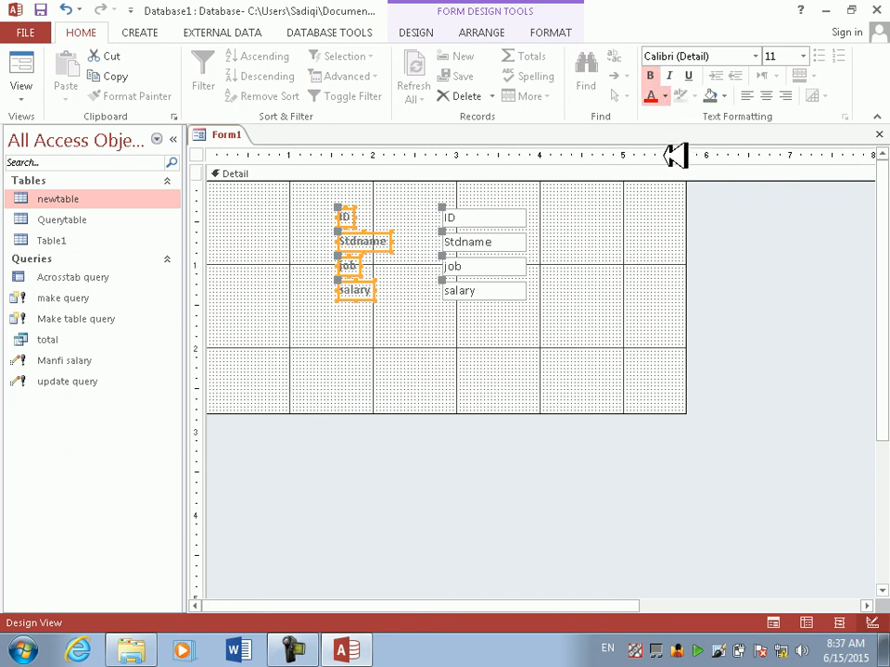
pyautogui.click(606, 351)
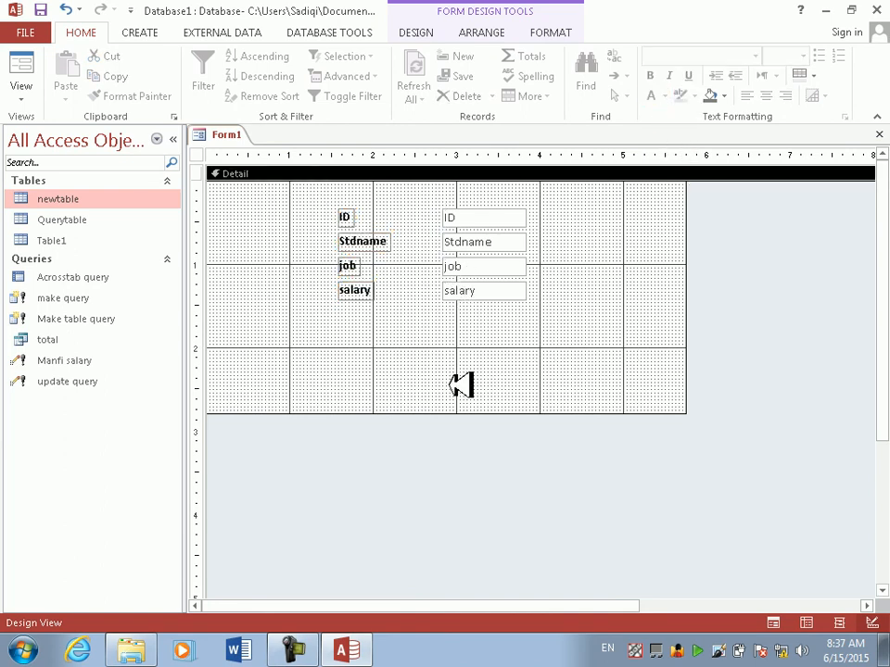
# Draw a command button about 1.1 inches wide below the salary field and dismiss its wizard without assigning an action
pyautogui.click(437, 30)
pyautogui.click(280, 78)
pyautogui.moveTo(418, 331); pyautogui.dragTo(510, 350)
pyautogui.click(384, 370)
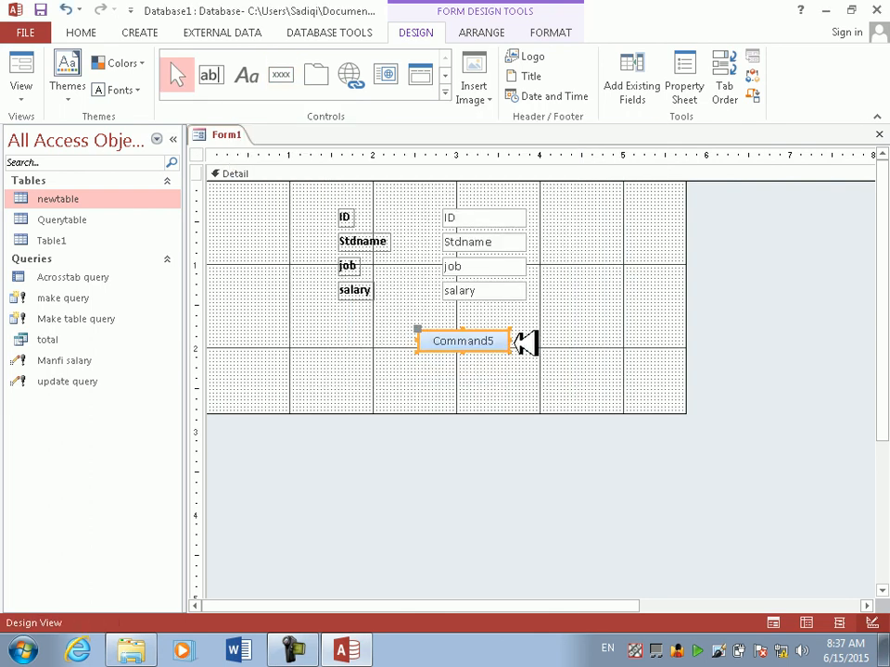
# Change the new command button's caption to Update Query
pyautogui.doubleClick(468, 340)
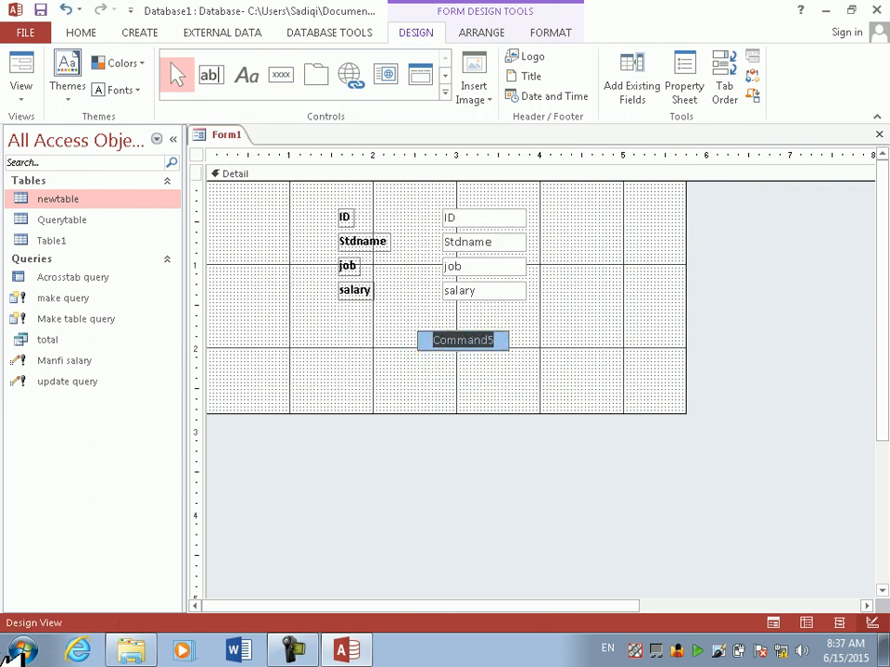
pyautogui.write('Upda')
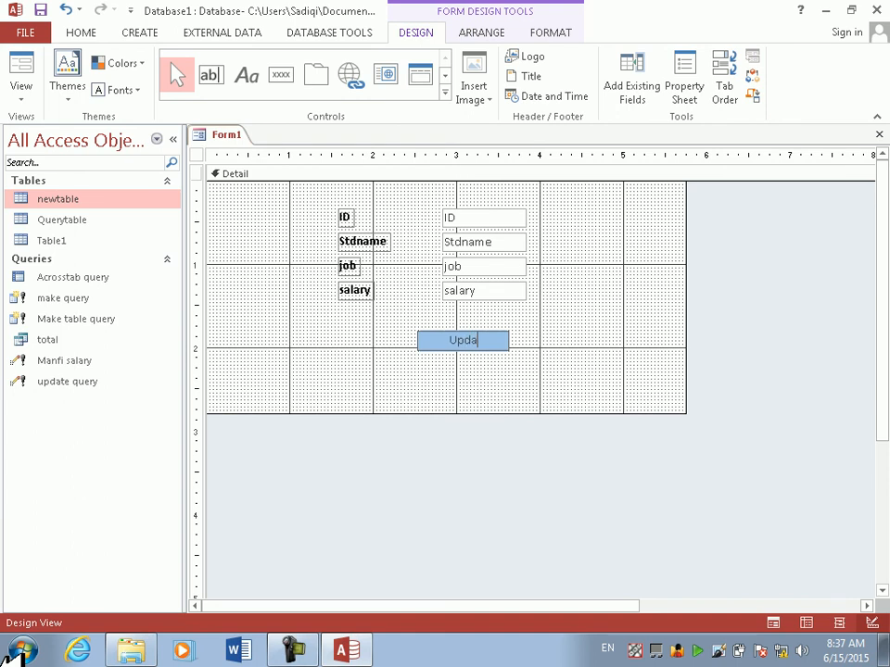
pyautogui.write('teWu')
pyautogui.press('BackSpace')
pyautogui.write('A')
pyautogui.write('Qe')
pyautogui.write('ery')
pyautogui.press('Return')
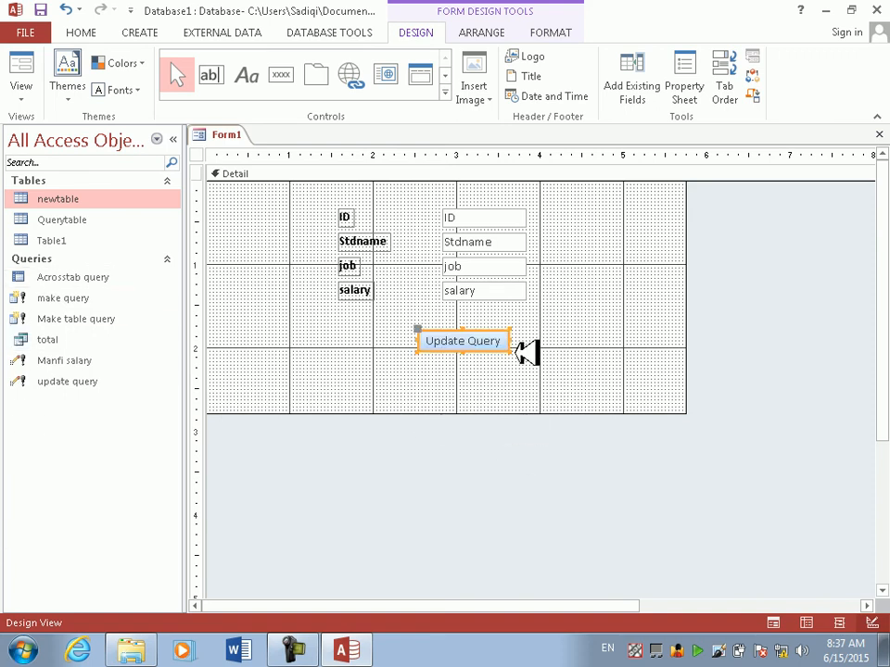
# Create a click event procedure for the Update Query button with Code Builder that runs DoCmd.OpenQuery "update query"
pyautogui.click(66, 380)
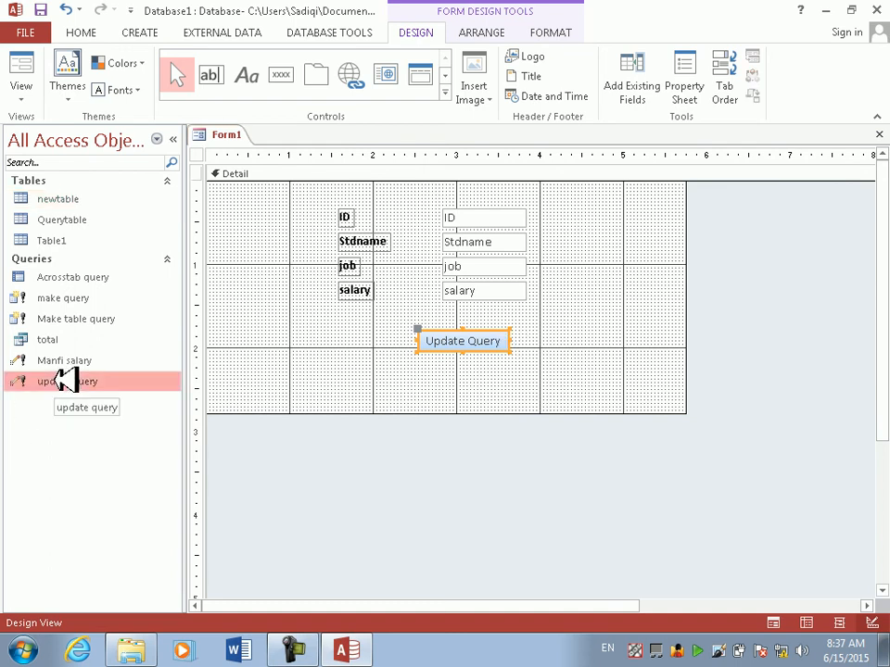
pyautogui.rightClick(447, 342)
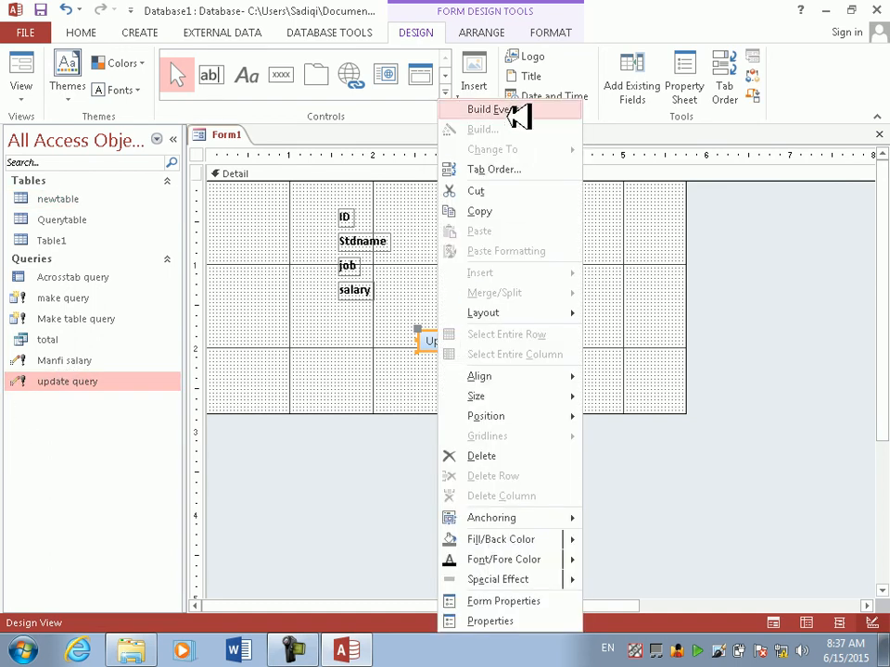
pyautogui.click(511, 111)
pyautogui.click(398, 189)
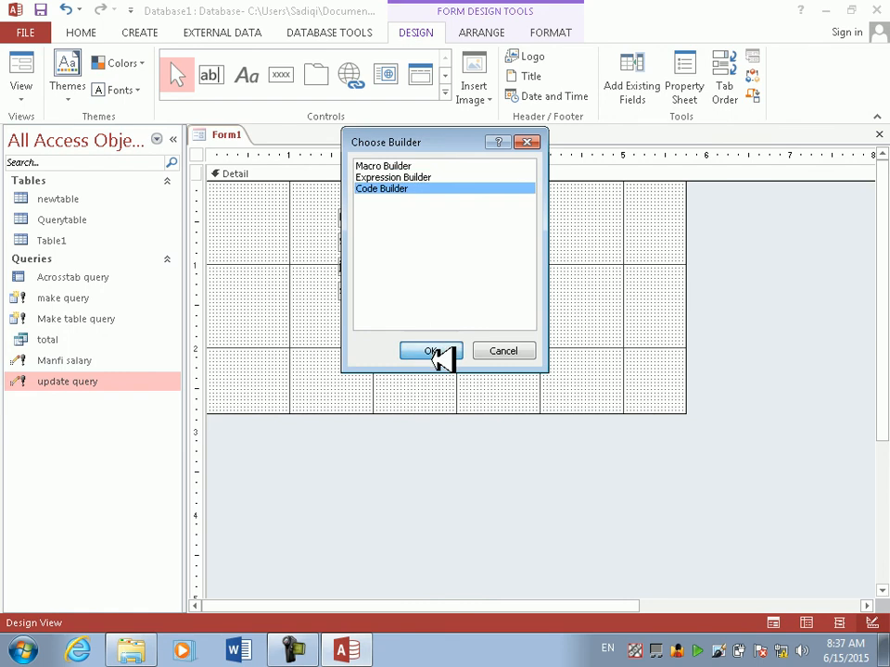
pyautogui.click(432, 353)
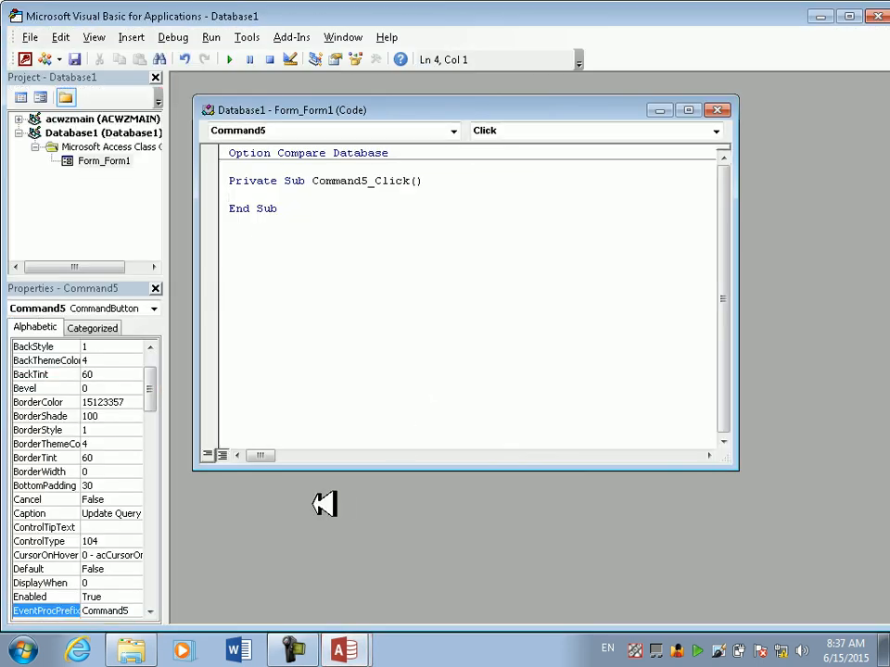
pyautogui.write('docmd.')
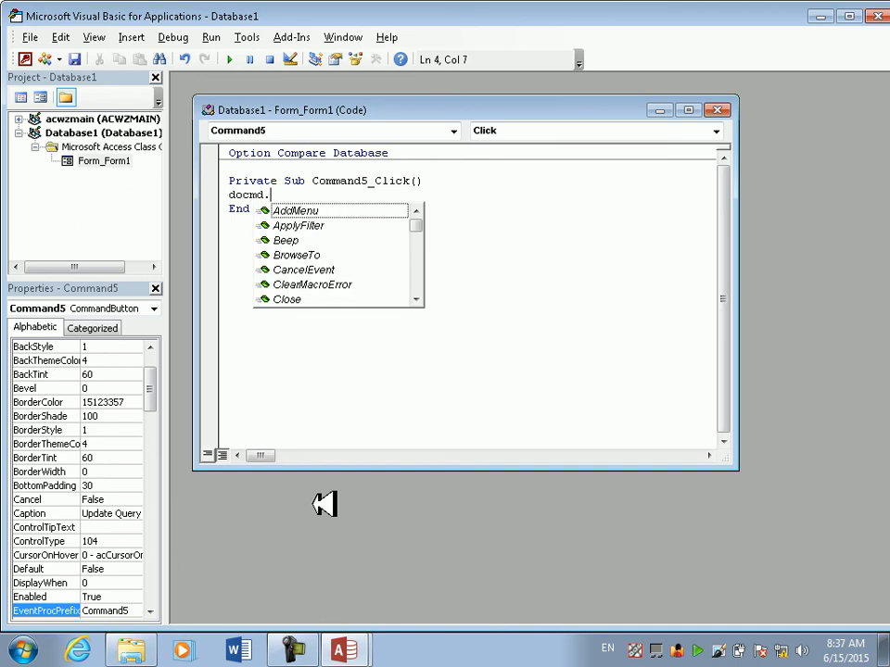
pyautogui.write('open')
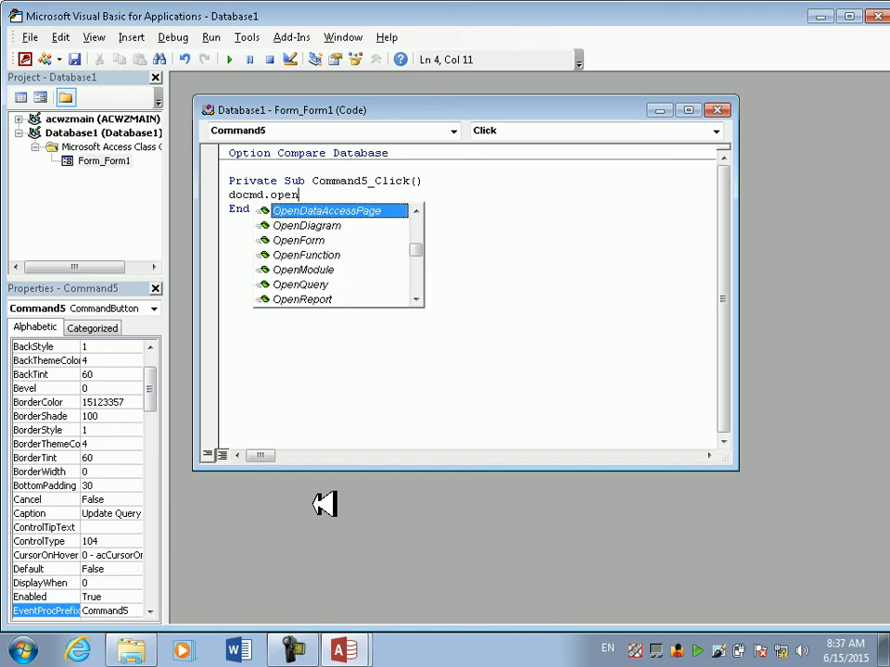
pyautogui.write('q')
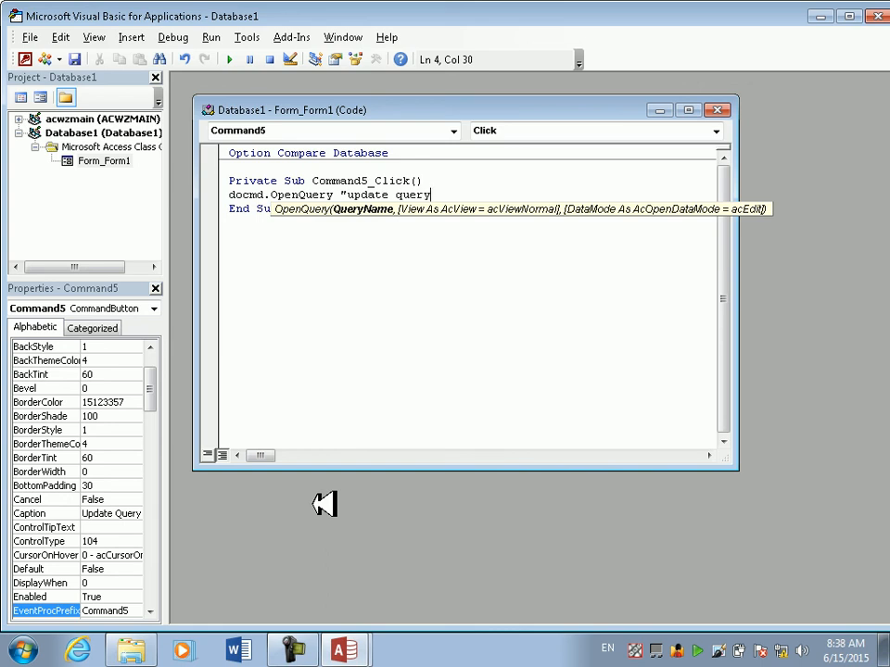
pyautogui.press('Return')
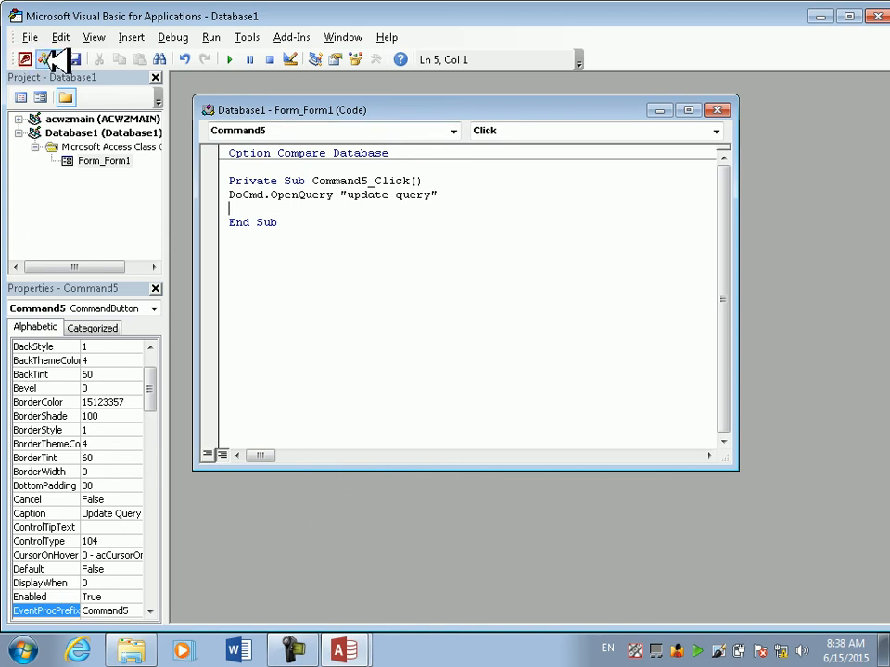
# Save the form as Form1 and close the code editor
pyautogui.click(78, 57)
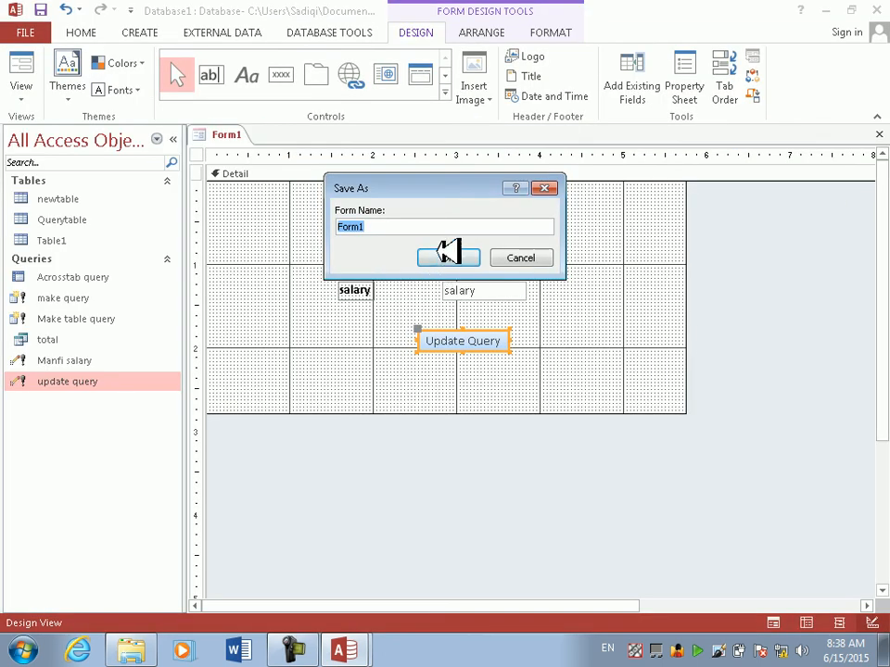
pyautogui.click(444, 254)
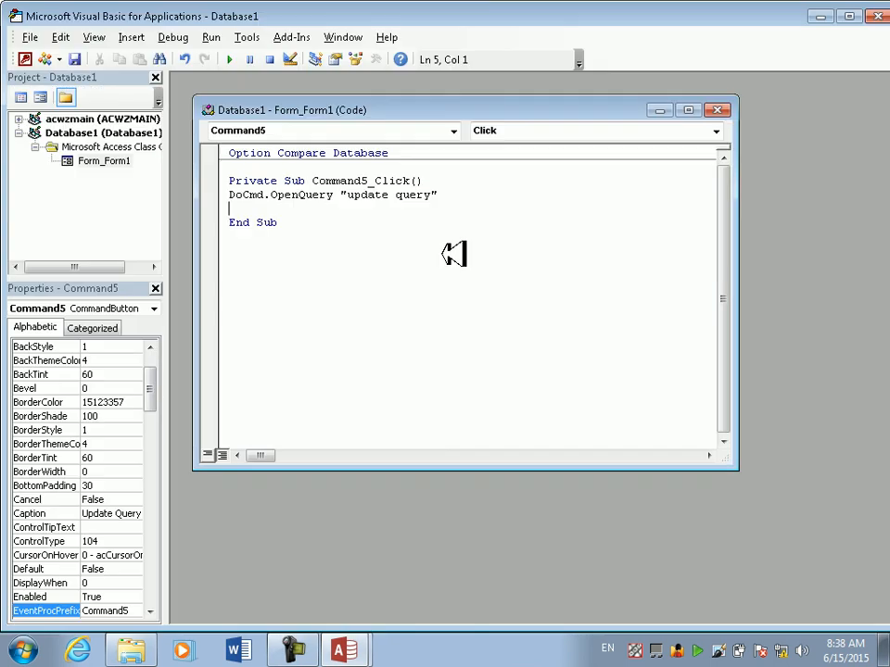
pyautogui.click(875, 15)
# Run the Update Query button in Form View with salary amount 2000 and job teacher, accepting the update confirmations
pyautogui.click(20, 72)
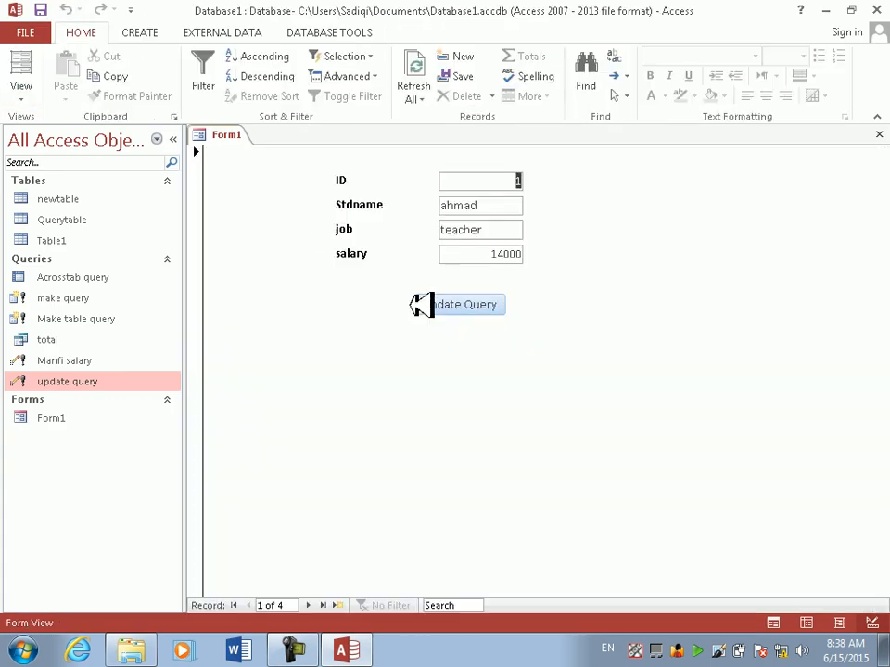
pyautogui.click(455, 304)
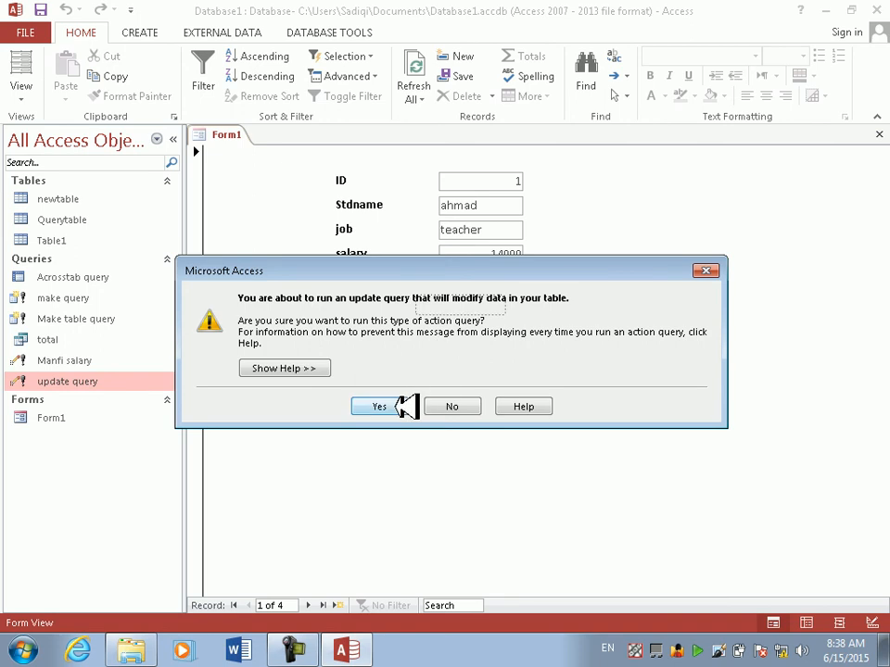
pyautogui.click(400, 405)
pyautogui.moveTo(449, 195); pyautogui.dragTo(417, 349)
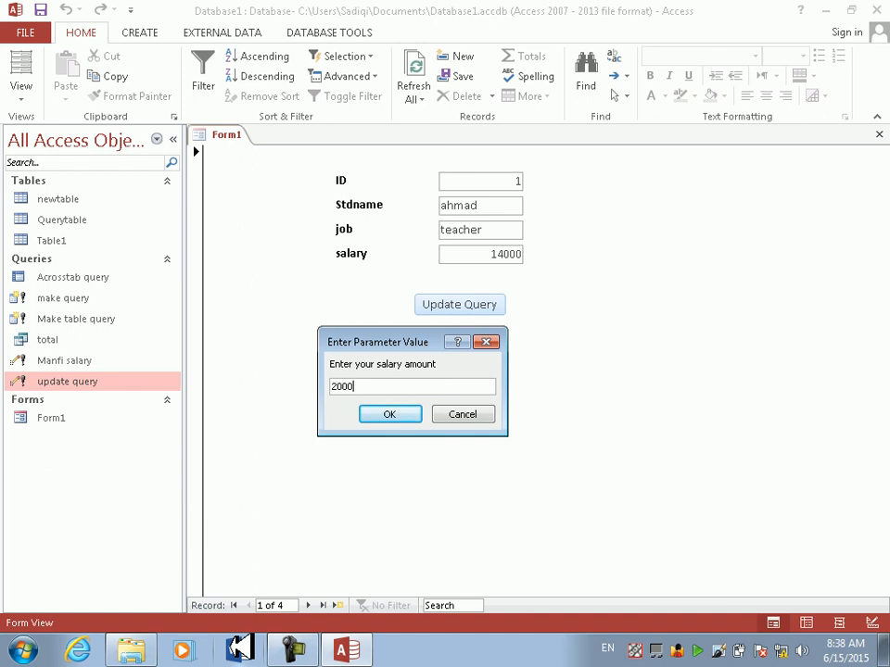
pyautogui.press('Return')
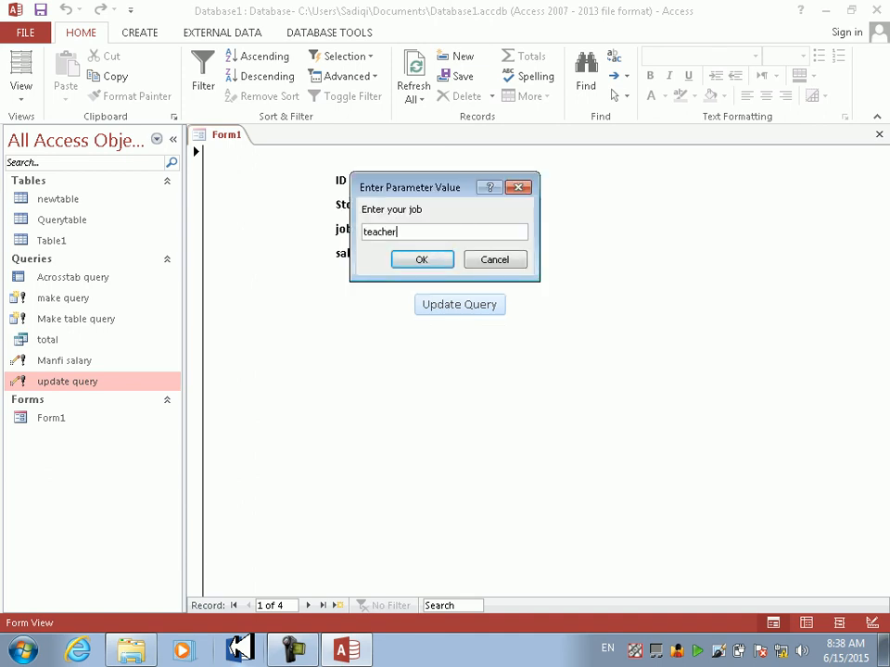
pyautogui.press('Return')
pyautogui.press('Return')
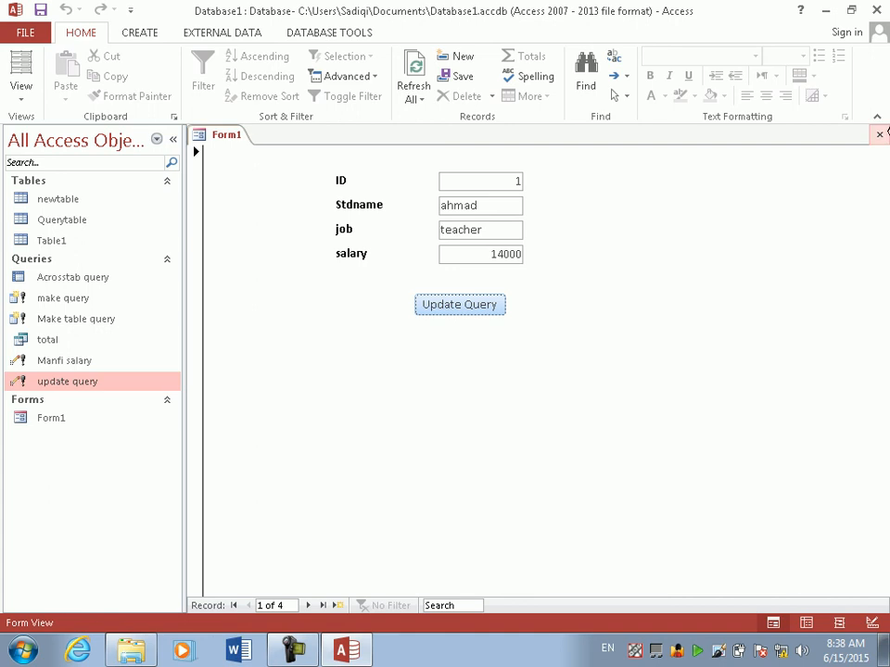
# Reopen Form1 and check the updated salaries of all records in Datasheet View
pyautogui.click(880, 134)
pyautogui.click(65, 417)
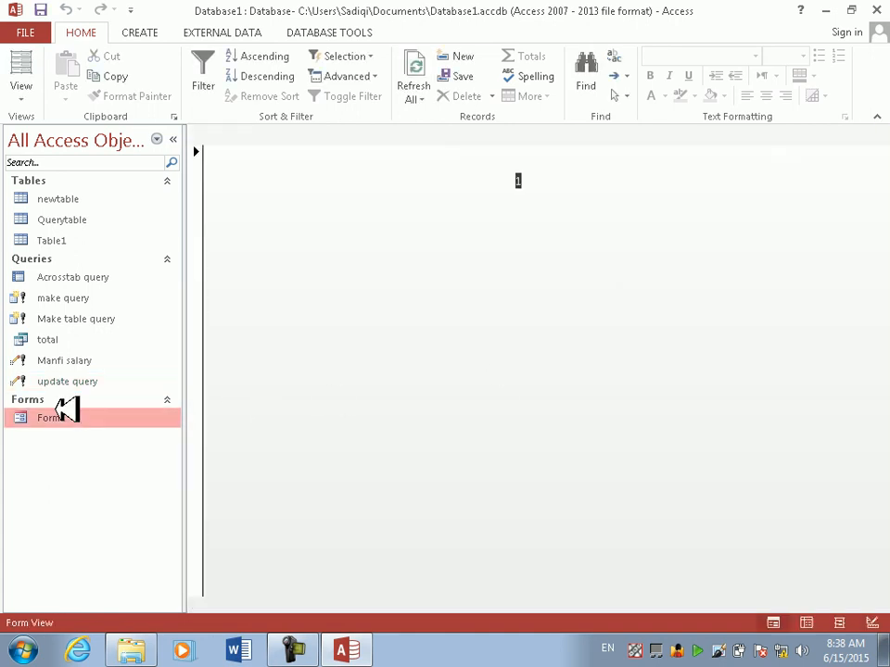
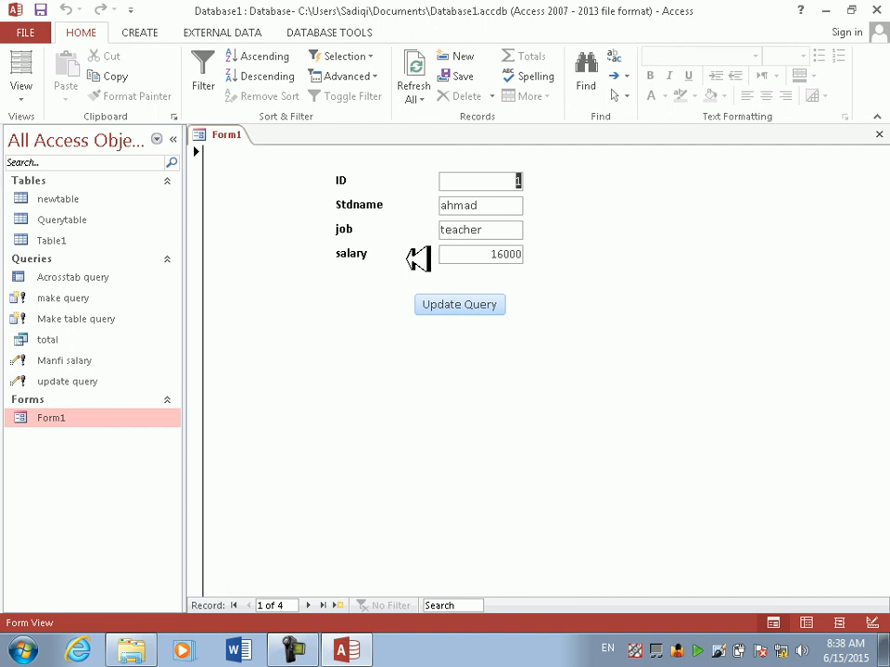
pyautogui.rightClick(432, 359)
pyautogui.click(495, 433)
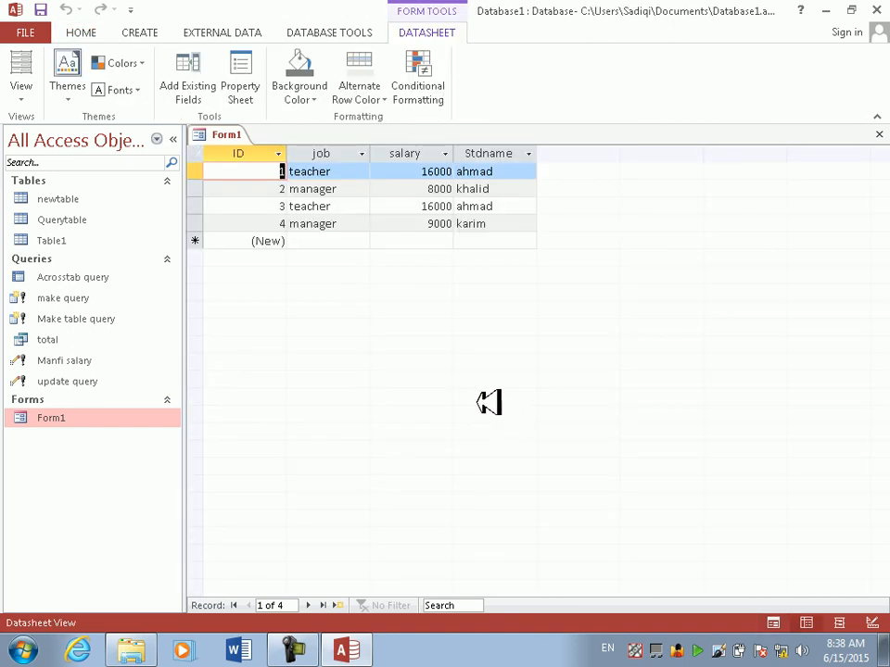
pyautogui.rightClick(648, 290)
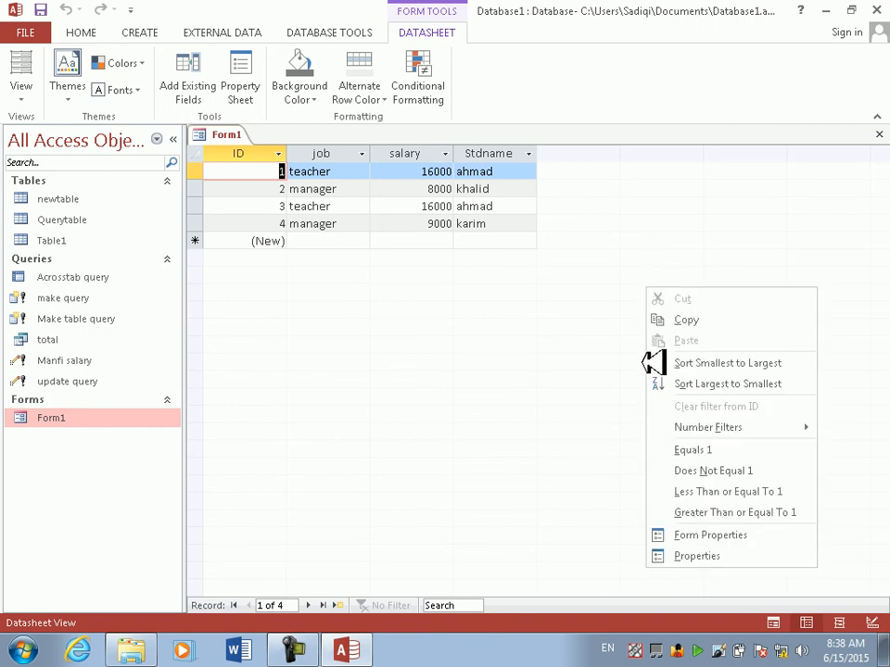
pyautogui.click(548, 416)
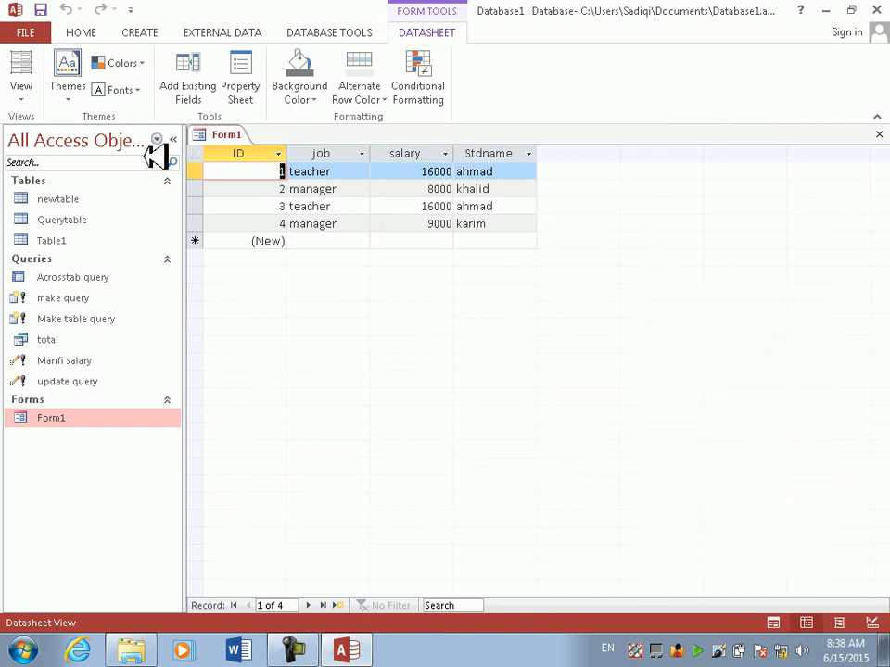
# Return Form1 to Design View and add DoCmd.Close after the OpenQuery line in the Update Query button's click procedure
pyautogui.click(17, 88)
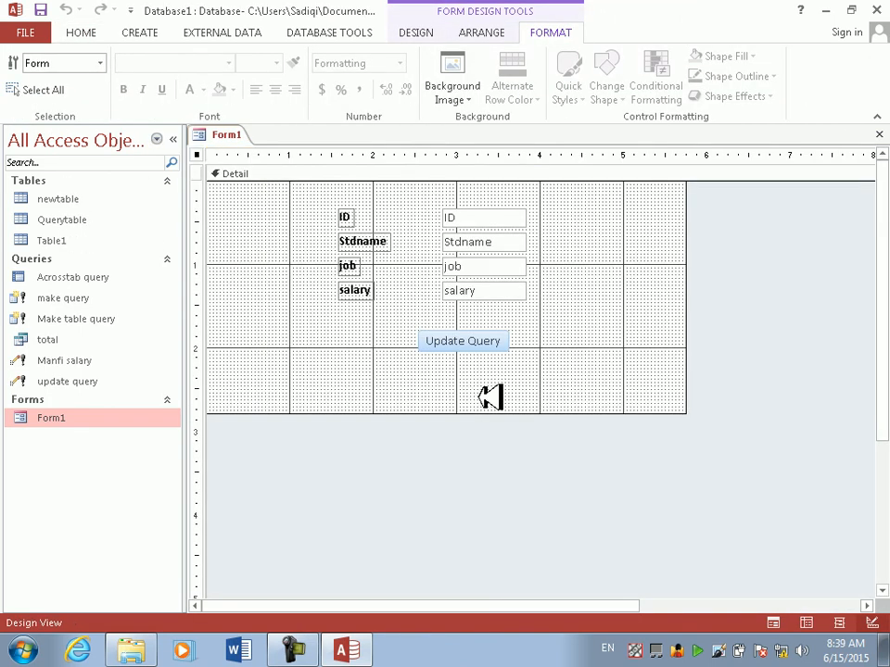
pyautogui.rightClick(494, 346)
pyautogui.click(558, 108)
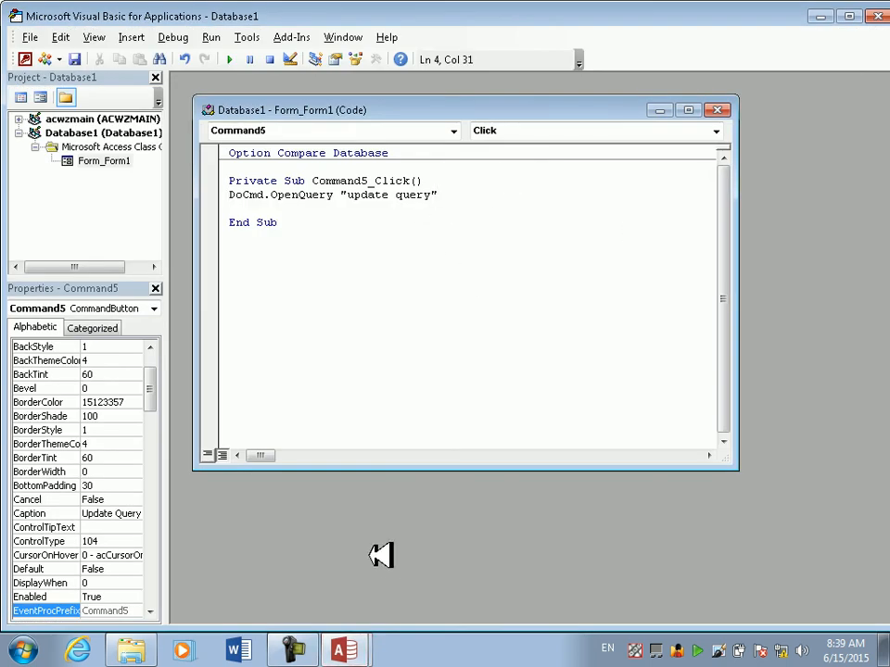
pyautogui.press('Return')
pyautogui.write('docmd.close')
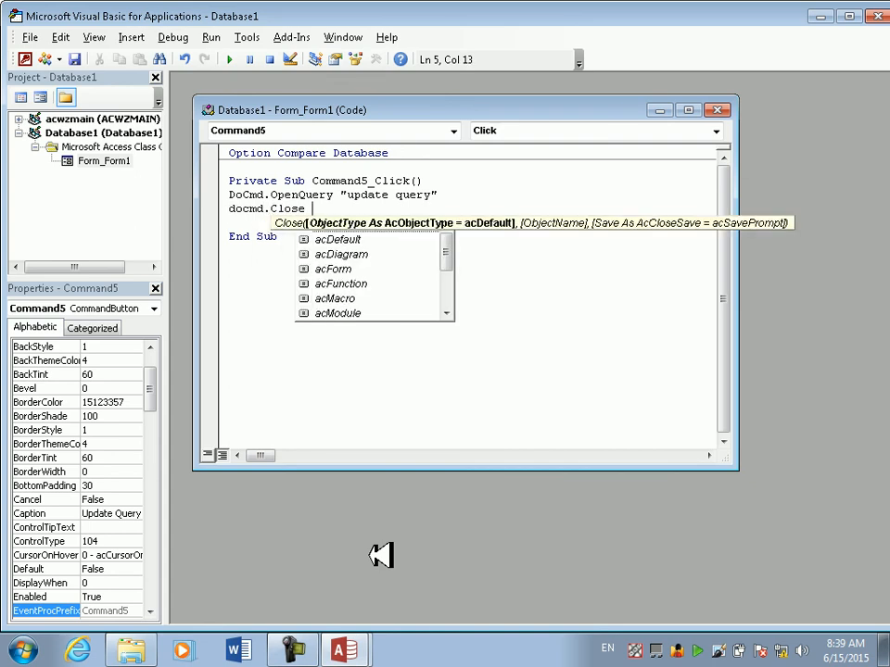
pyautogui.press('Return')
# Add DoCmd.OpenForm "form1" below the Close line and remove the blank lines before End Sub
pyautogui.write('docm')
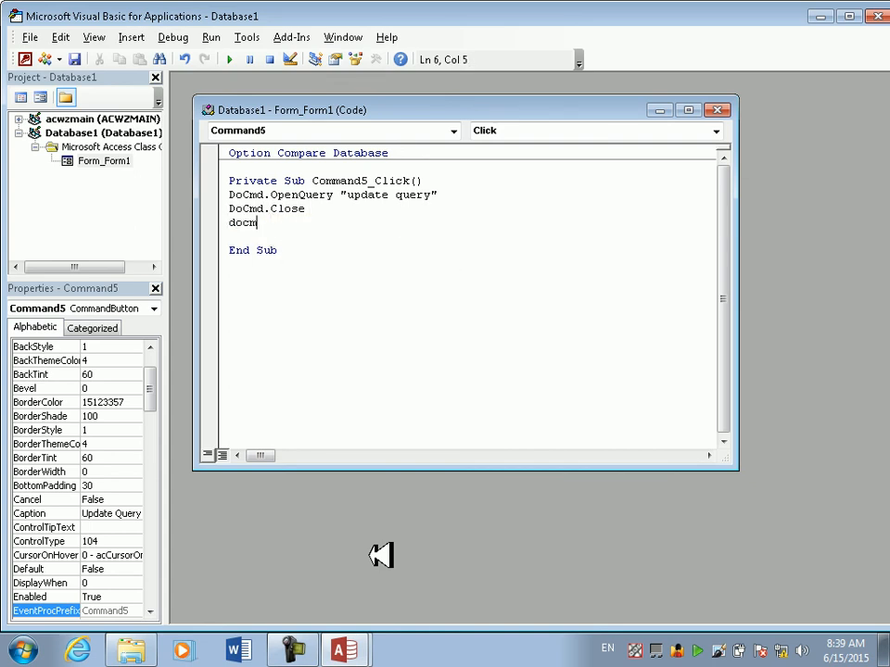
pyautogui.write('d.opne')
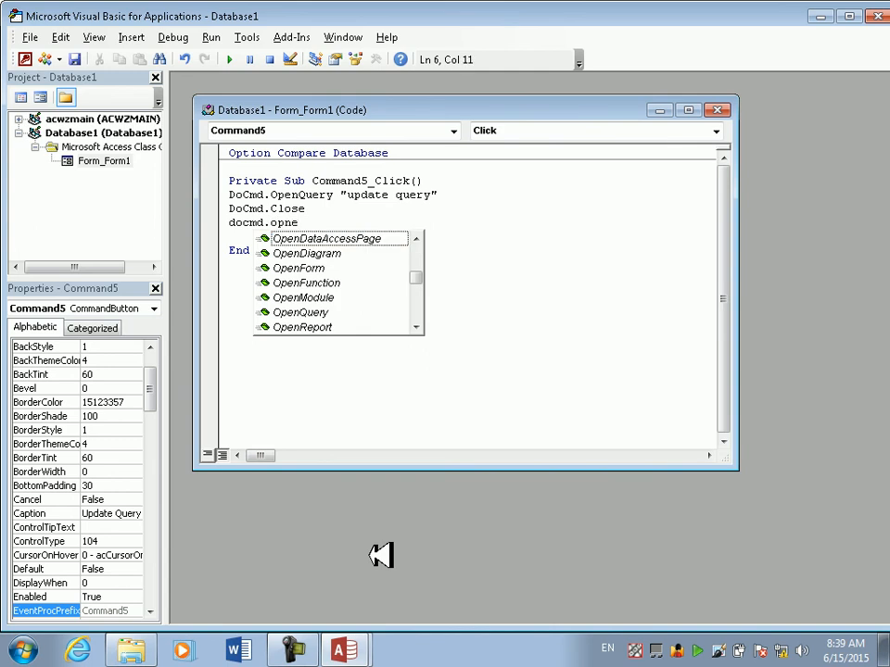
pyautogui.press('BackSpace')
pyautogui.press('BackSpace')
pyautogui.write('enf')
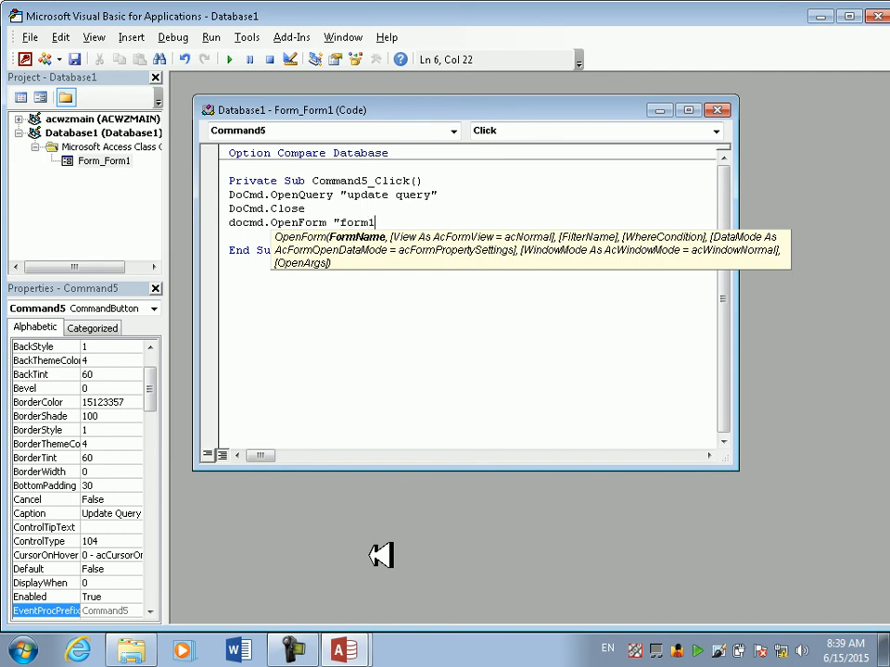
pyautogui.write('"form1"')
pyautogui.press('Return')
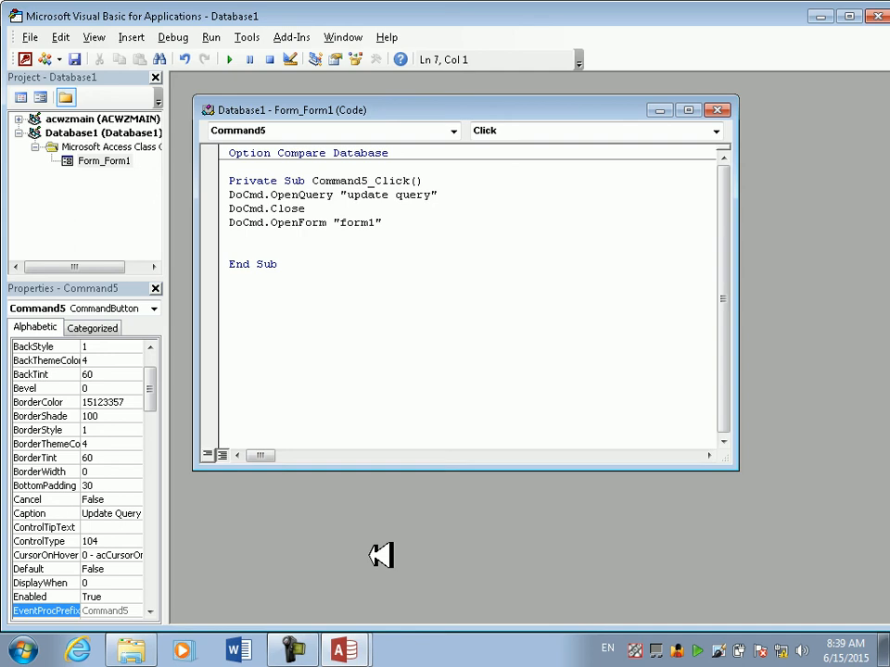
pyautogui.press('BackSpace')
pyautogui.press('BackSpace')
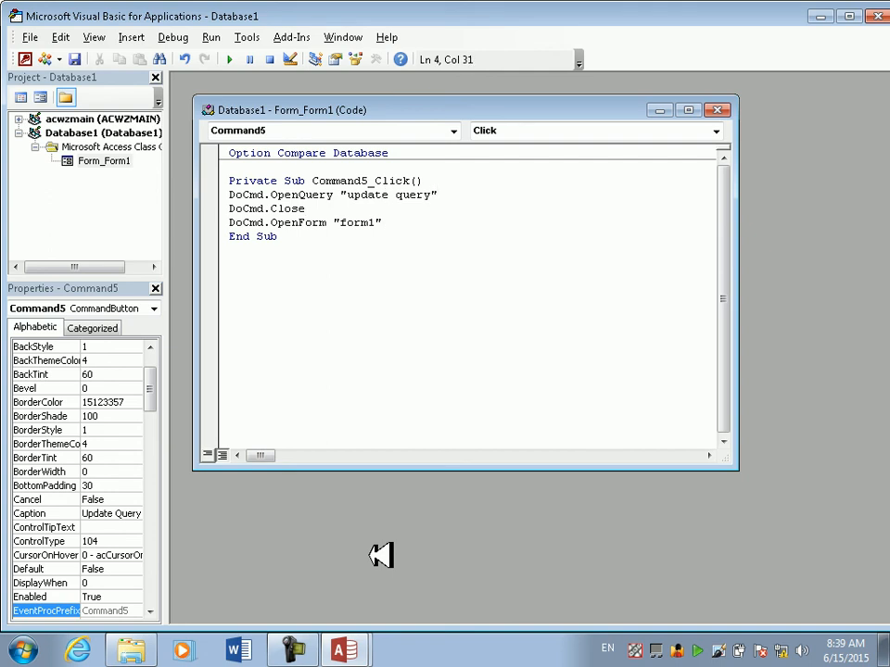
# Begin a line above OpenQuery assigning A a MsgBox with prompt "Are you sure you want to update this query at this time" and vbInformation
pyautogui.press('Return')
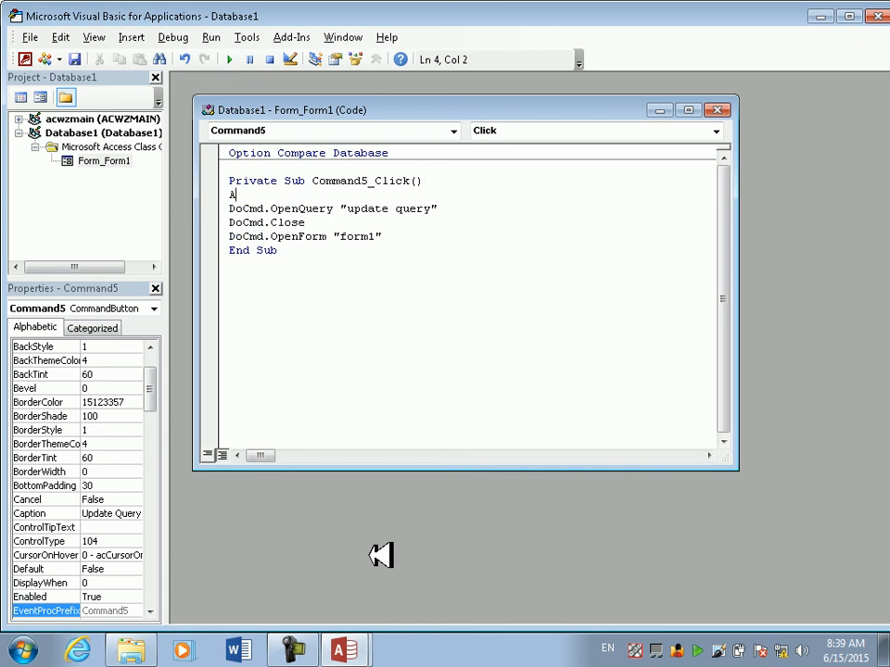
pyautogui.write('sgbox"')
pyautogui.press('BackSpace')
pyautogui.write(')')
pyautogui.write('("')
pyautogui.write('AS')
pyautogui.press('BackSpace')
pyautogui.write('re you sure you want o')
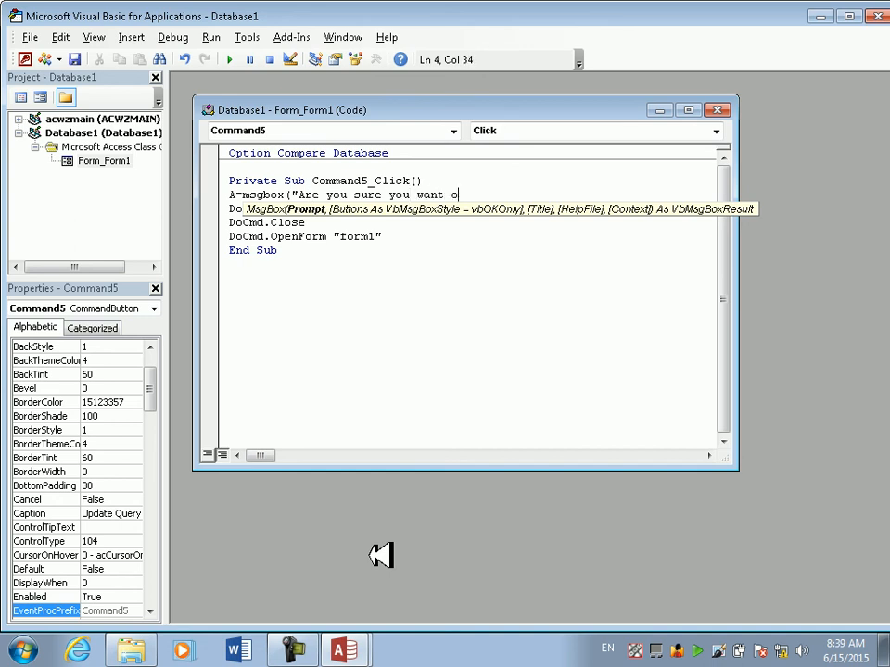
pyautogui.press('BackSpace')
pyautogui.write('to update this qu')
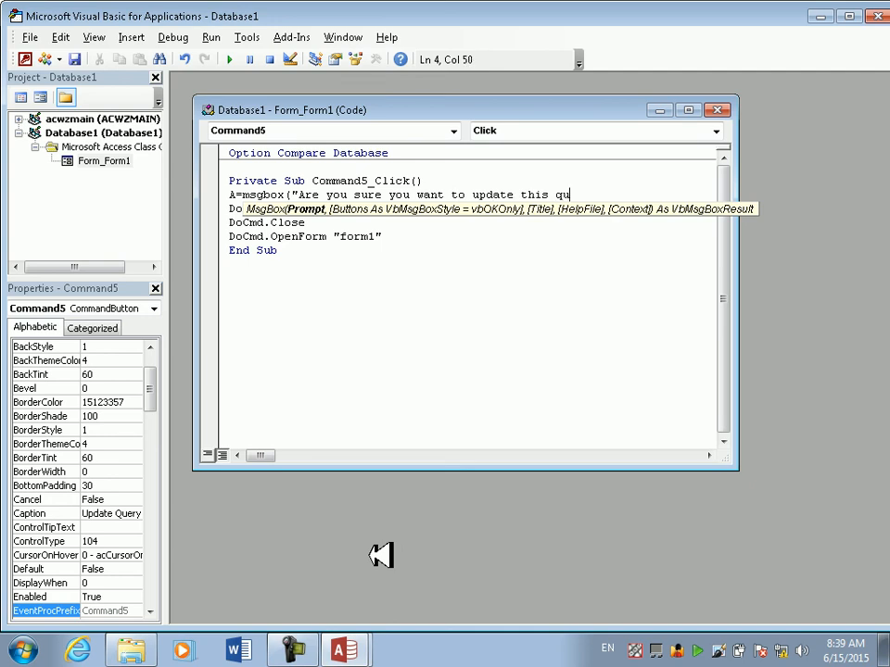
pyautogui.write('ery at this time",vbin')
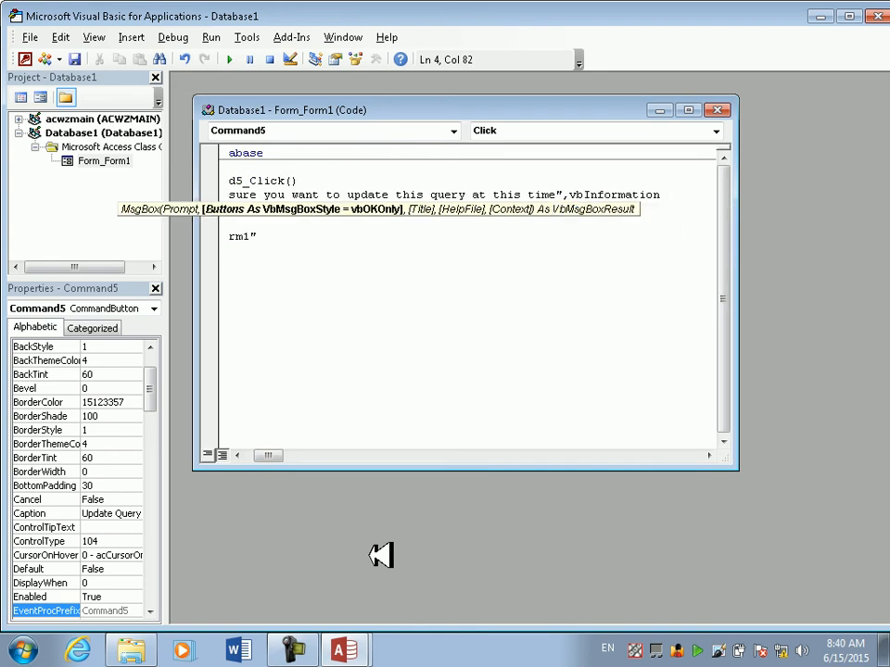
# Complete the MsgBox call with the vbYesNo buttons and the title "Updating"
pyautogui.write(' +vby')
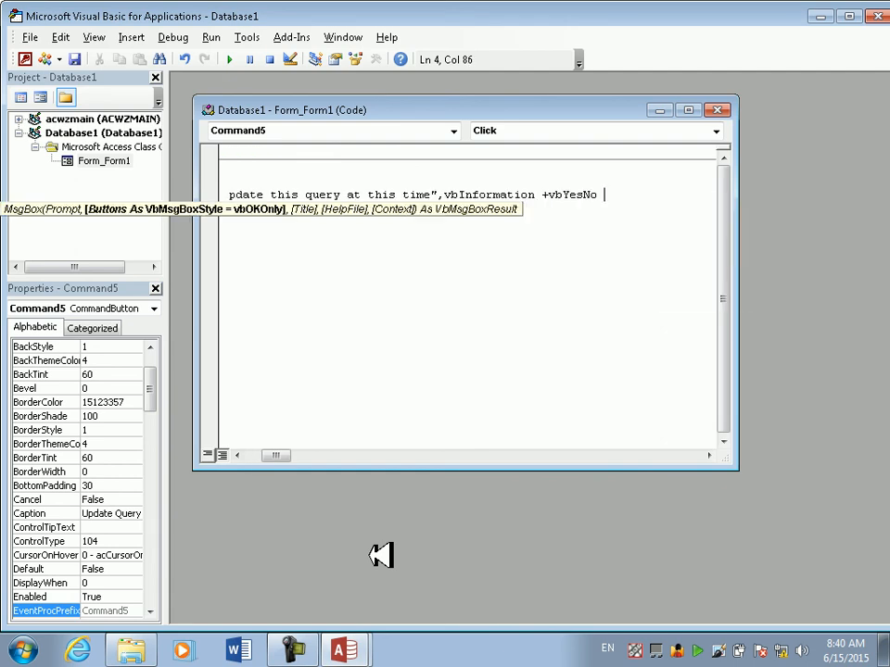
pyautogui.write(' ",')
pyautogui.press('BackSpace')
pyautogui.press('BackSpace')
pyautogui.write(',')
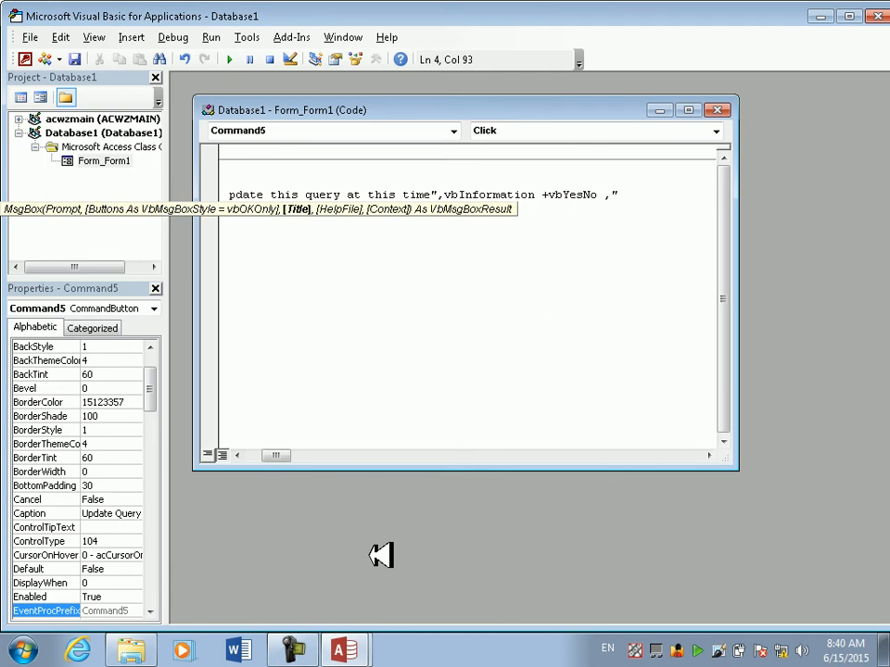
pyautogui.write('"Updat')
pyautogui.write('e')
pyautogui.press('BackSpace')
pyautogui.write('ing")')
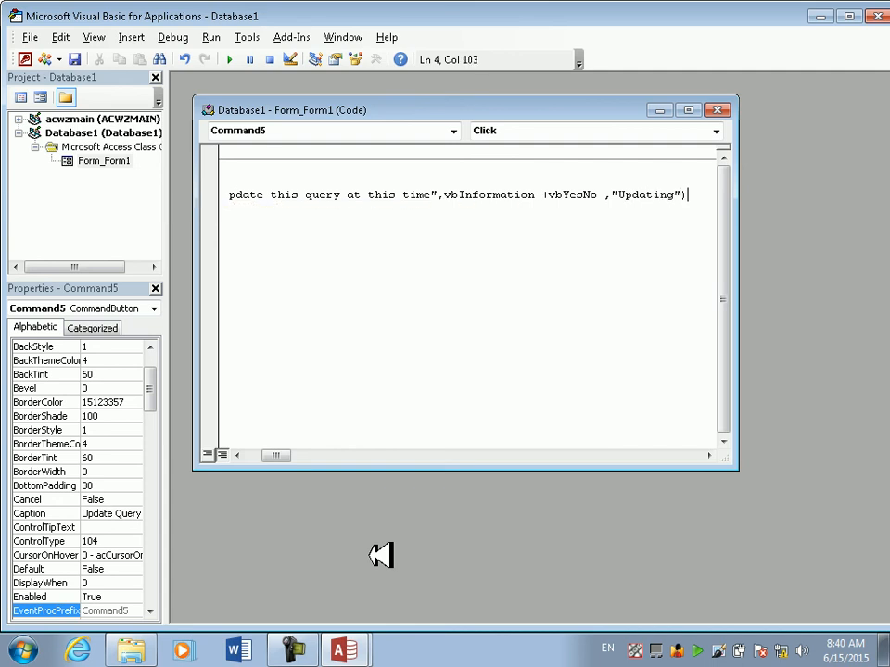
# Add the line If a = vbYes Then below the MsgBox statement in the Update Query button's click procedure
pyautogui.press('Return')
pyautogui.write('if [')
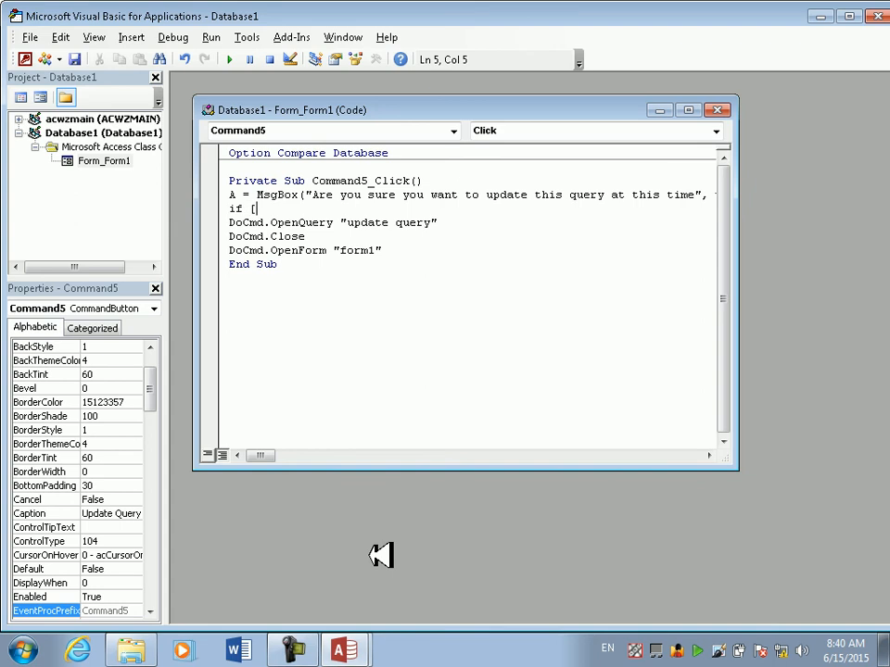
pyautogui.press('BackSpace')
pyautogui.write('a=vbe')
pyautogui.press('BackSpace')
pyautogui.write('yew')
pyautogui.write('s')
pyautogui.press('Return')
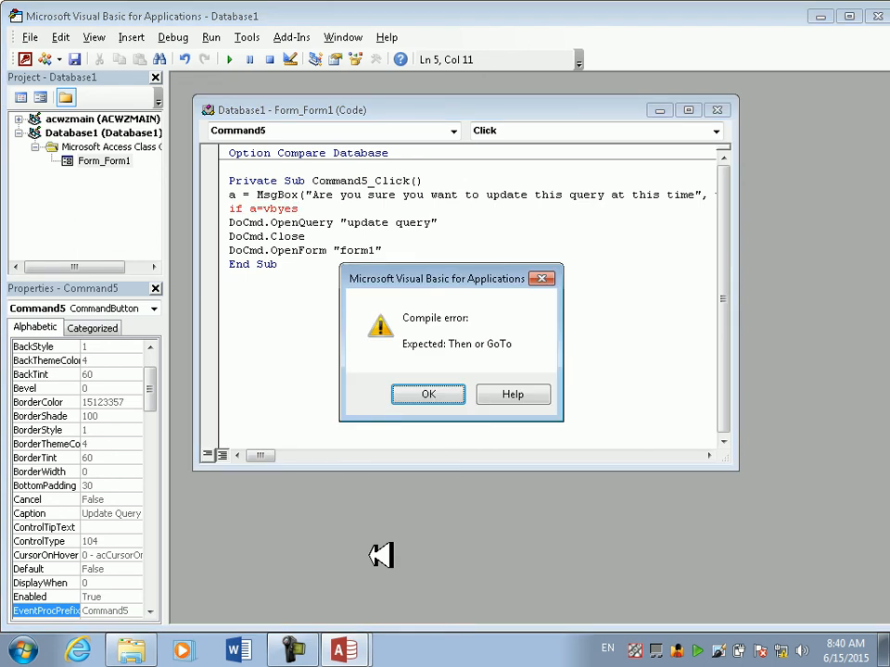
pyautogui.press('Return')
pyautogui.write('then')
# Close the condition with an End If line before End Sub and return to the form design
pyautogui.press('Down')
pyautogui.press('Down')
pyautogui.press('Down')
pyautogui.press('Down')
pyautogui.press('Home')
pyautogui.press('Return')
pyautogui.press('Down')
pyautogui.press('Up')
pyautogui.press('Up')
pyautogui.write('do')
pyautogui.press('BackSpace')
pyautogui.press('BackSpace')
pyautogui.write('endi')
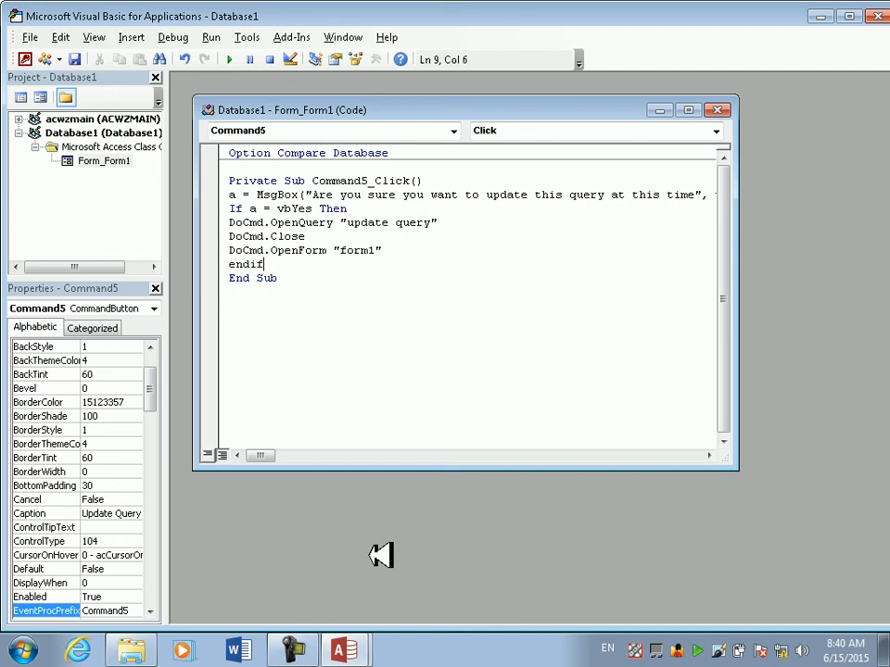
pyautogui.press('Down')
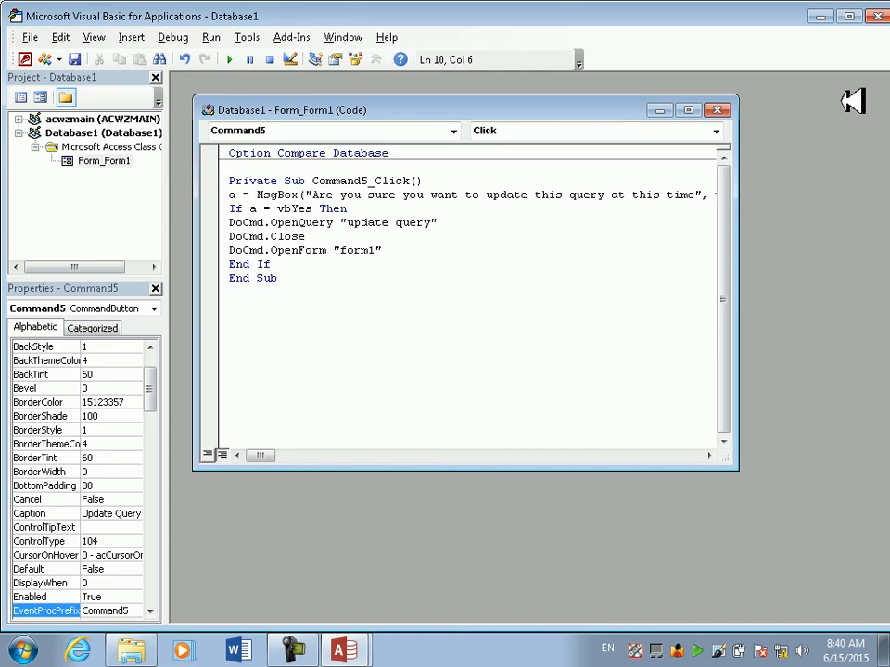
pyautogui.click(878, 16)
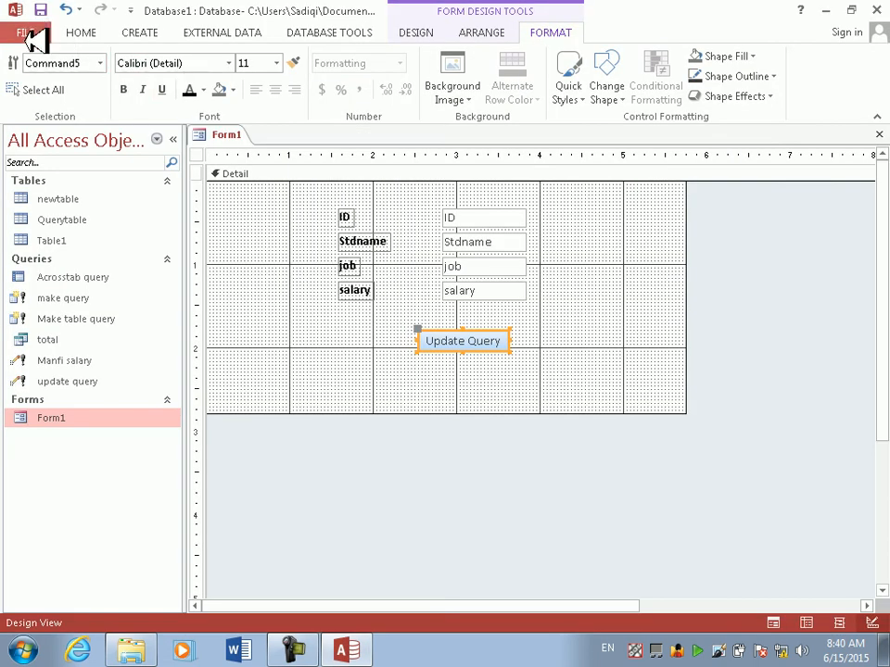
# View Form1 in Form View and check all its records in Datasheet View
pyautogui.click(428, 30)
pyautogui.click(28, 57)
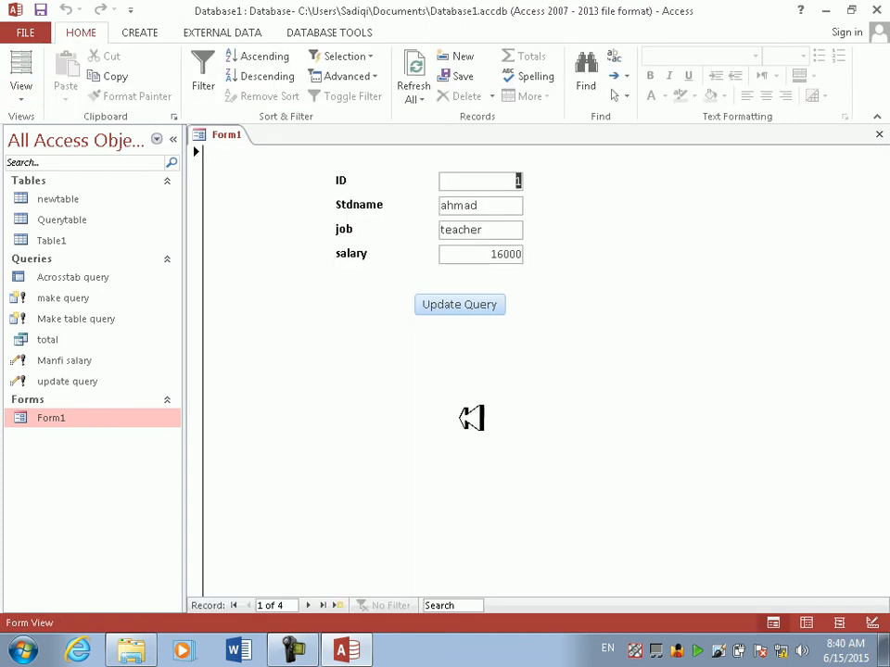
pyautogui.rightClick(608, 294)
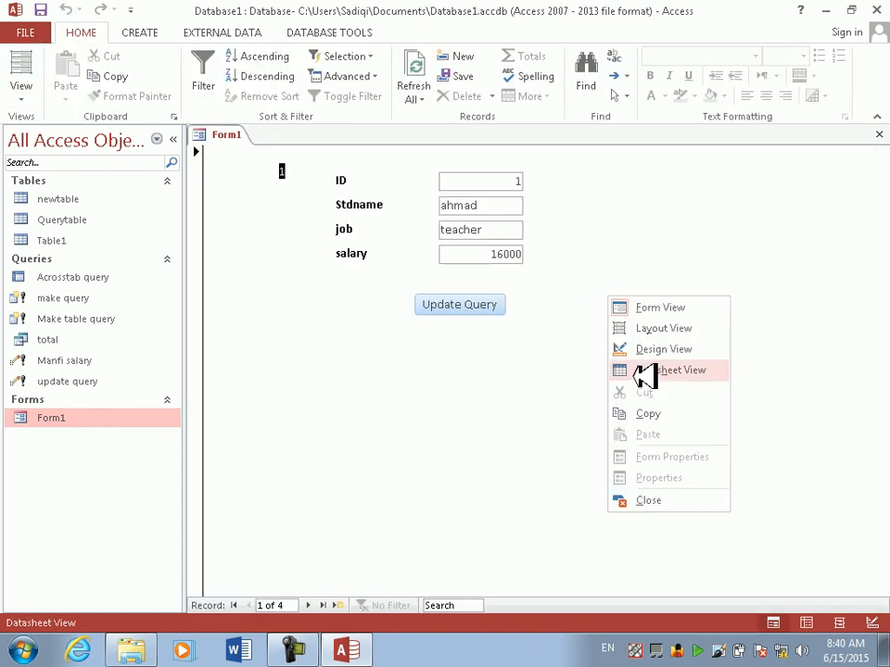
pyautogui.click(636, 369)
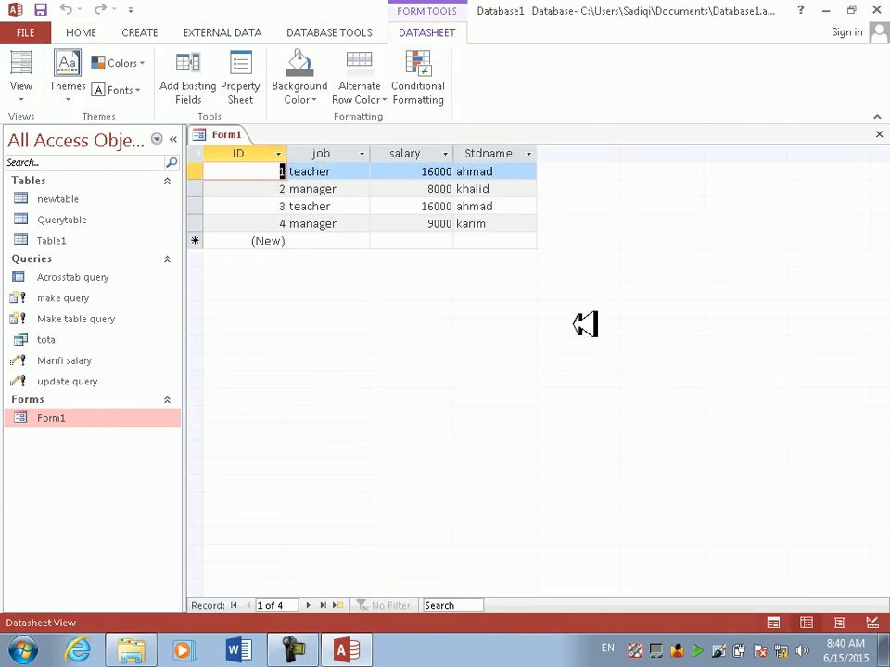
# Return Form1 to Design View and set the form's Pop Up property to Yes
pyautogui.click(59, 226)
pyautogui.rightClick(785, 380)
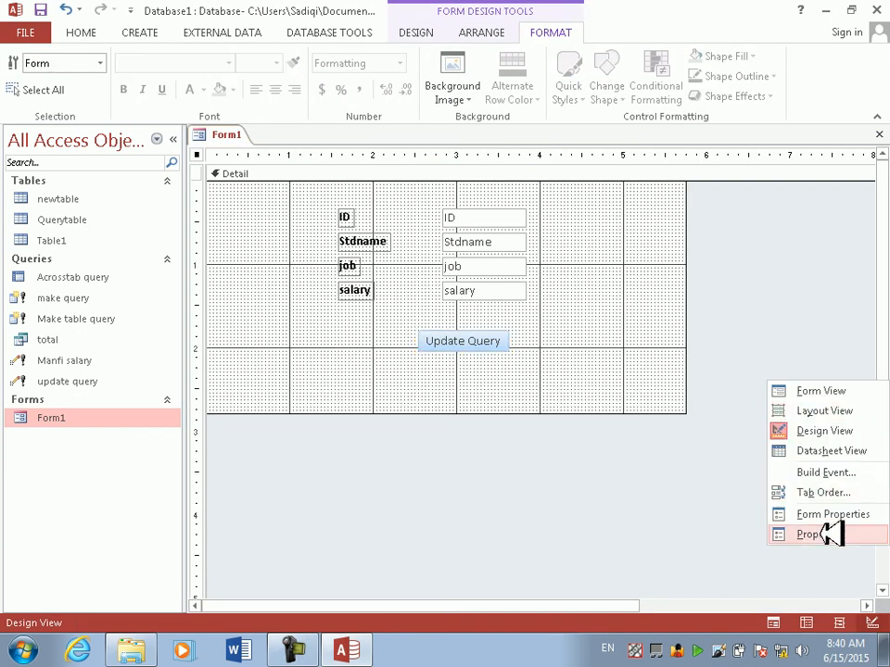
pyautogui.click(810, 535)
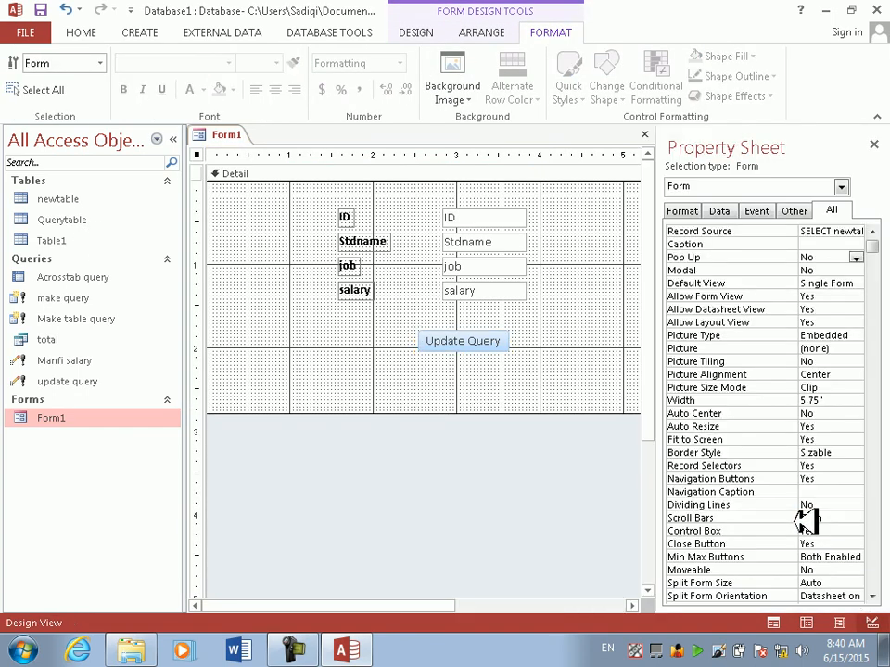
pyautogui.click(844, 257)
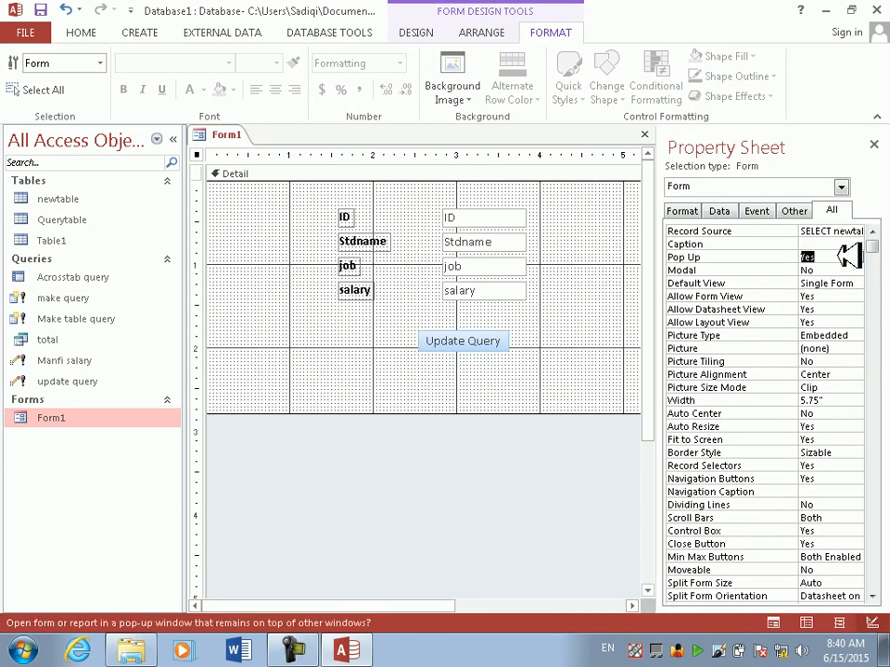
# Create an On Load event procedure for Form1 containing DoCmd.Maximize and close the code editor
pyautogui.click(754, 210)
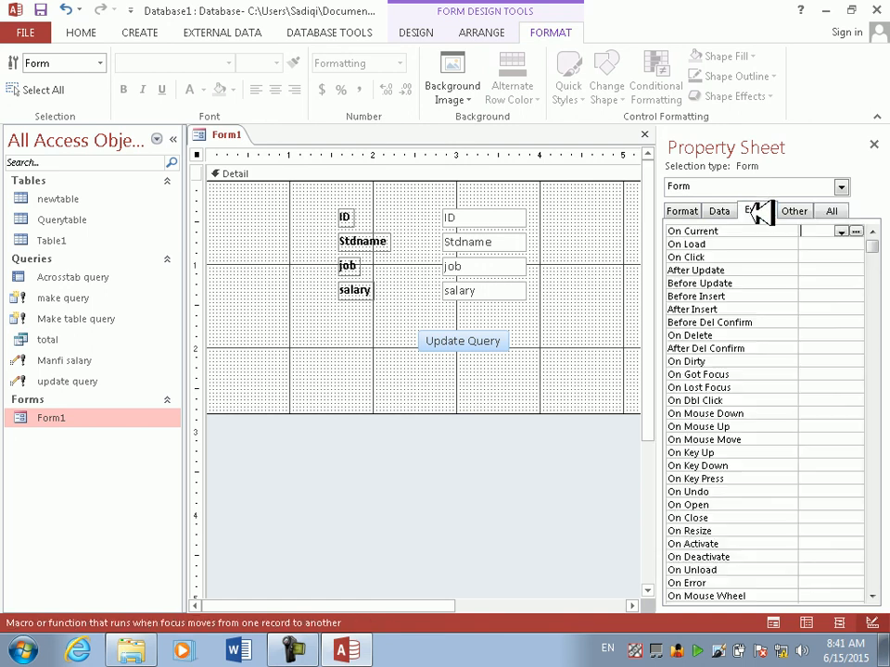
pyautogui.doubleClick(827, 245)
pyautogui.click(854, 244)
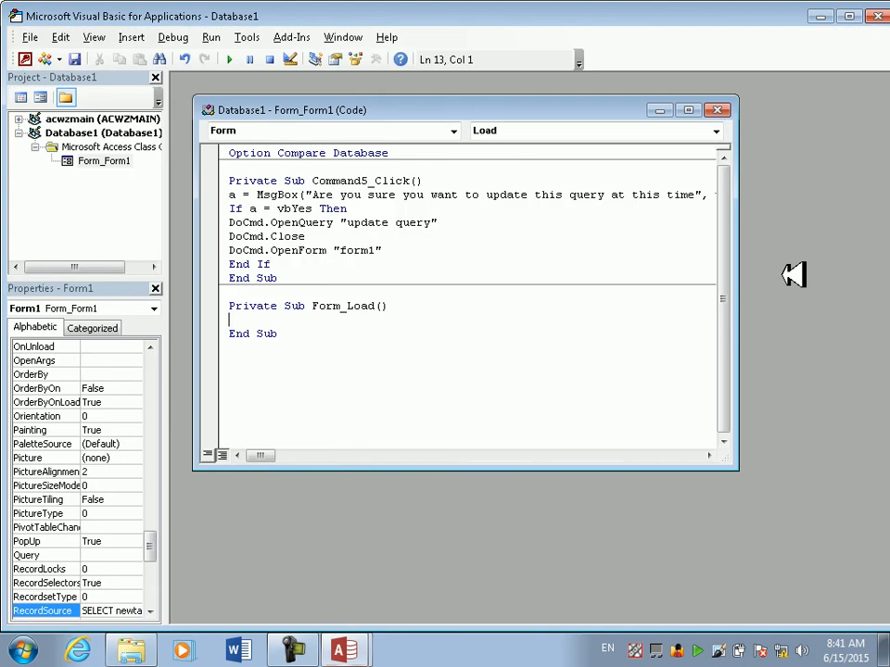
pyautogui.write('docmd.Maximize')
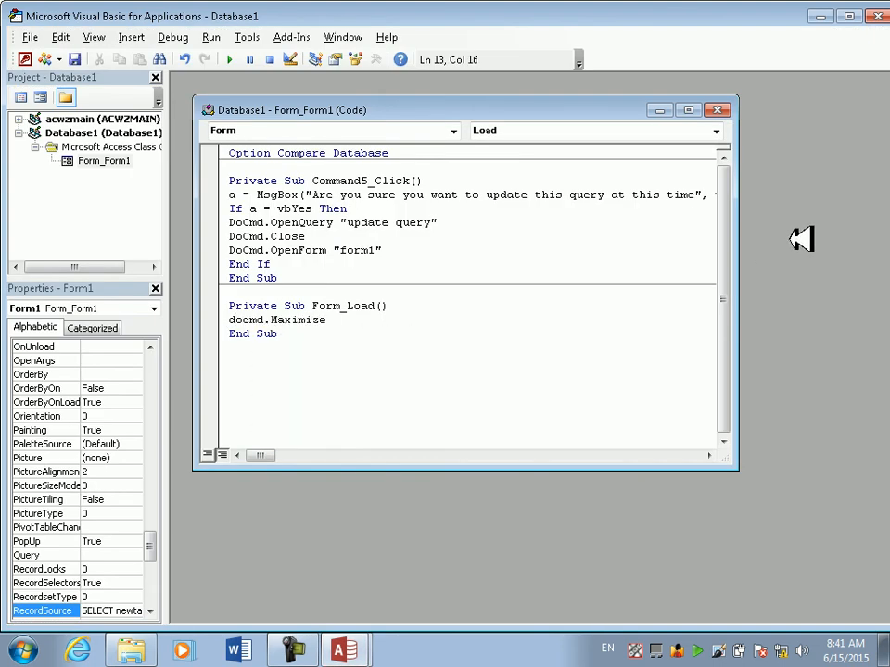
pyautogui.click(877, 16)
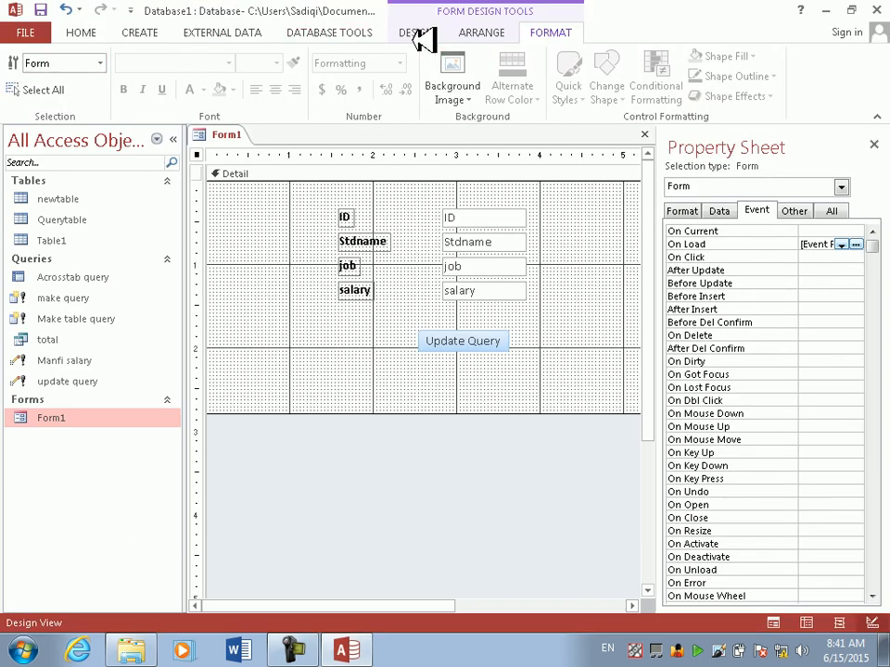
# Show Form1 in Form View and test the Update Query button, answering No to the confirmation
pyautogui.click(84, 32)
pyautogui.click(32, 65)
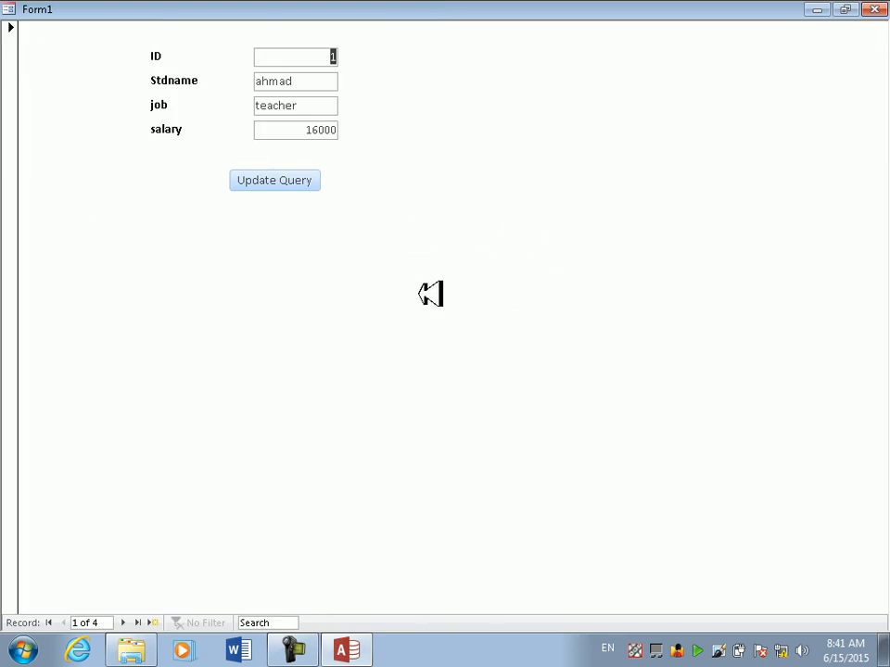
pyautogui.click(306, 177)
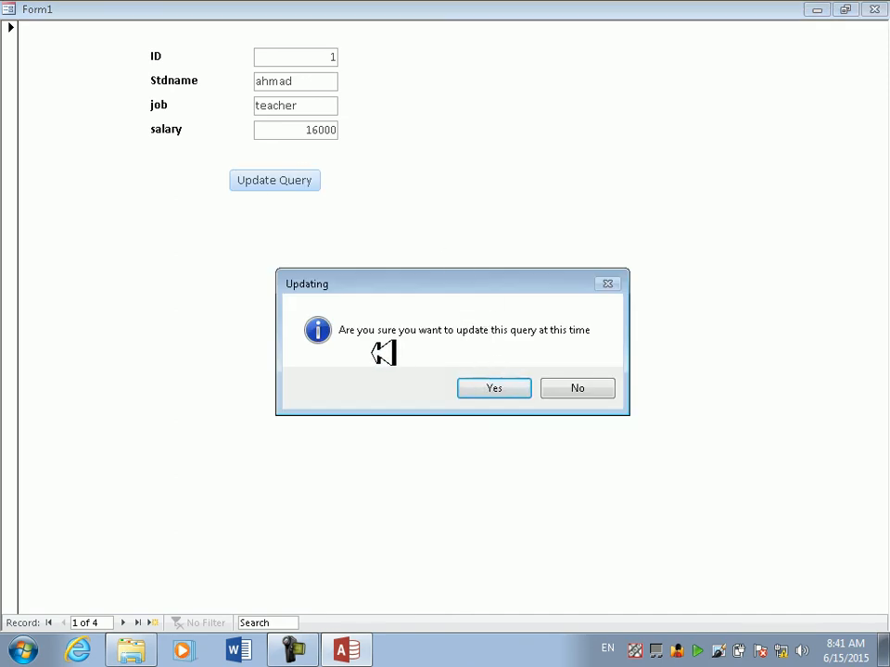
pyautogui.click(590, 386)
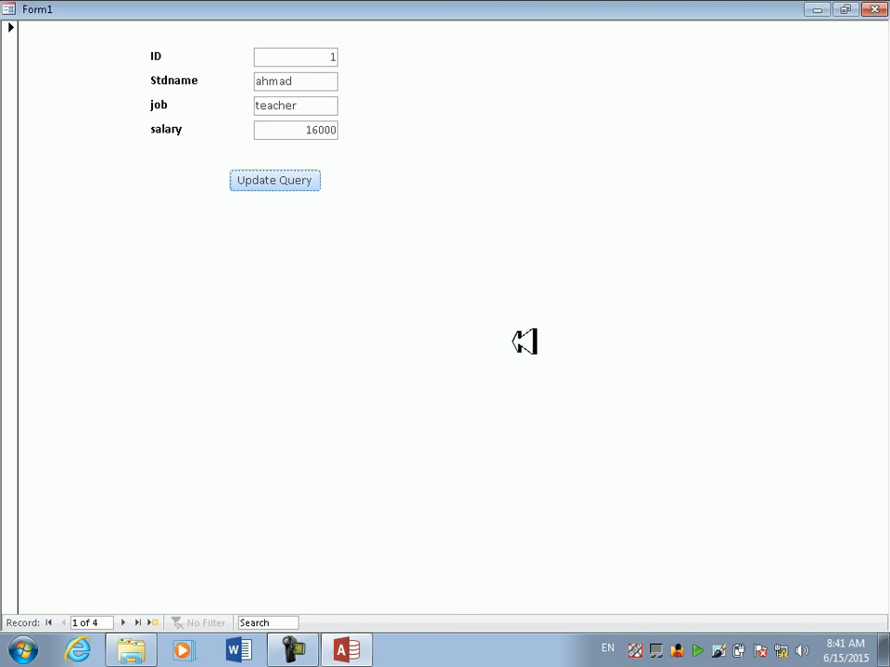
# Run the Update Query button with Yes, salary amount 2000 and job teacher, and save the design changes to Form1
pyautogui.click(286, 181)
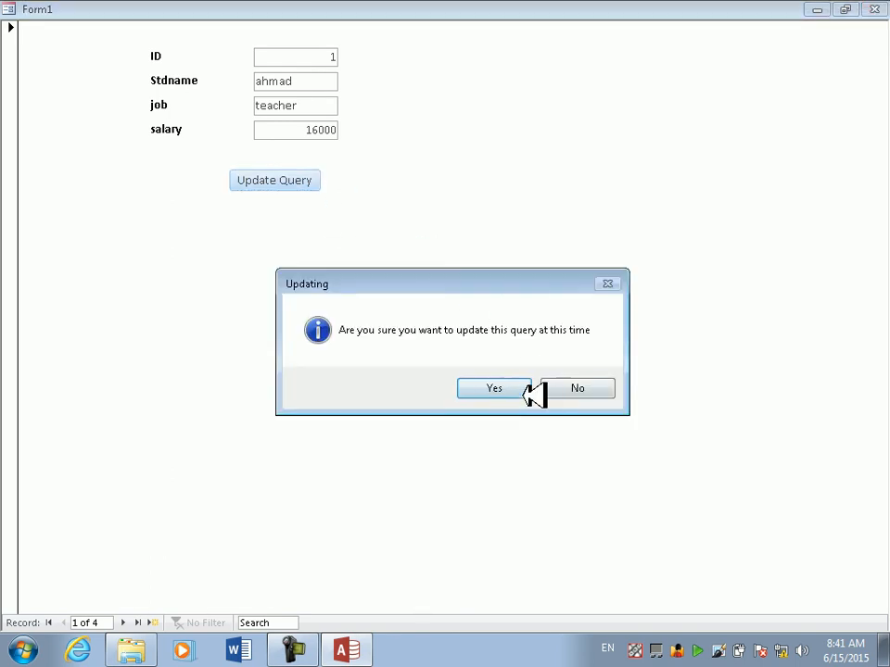
pyautogui.click(527, 391)
pyautogui.click(382, 403)
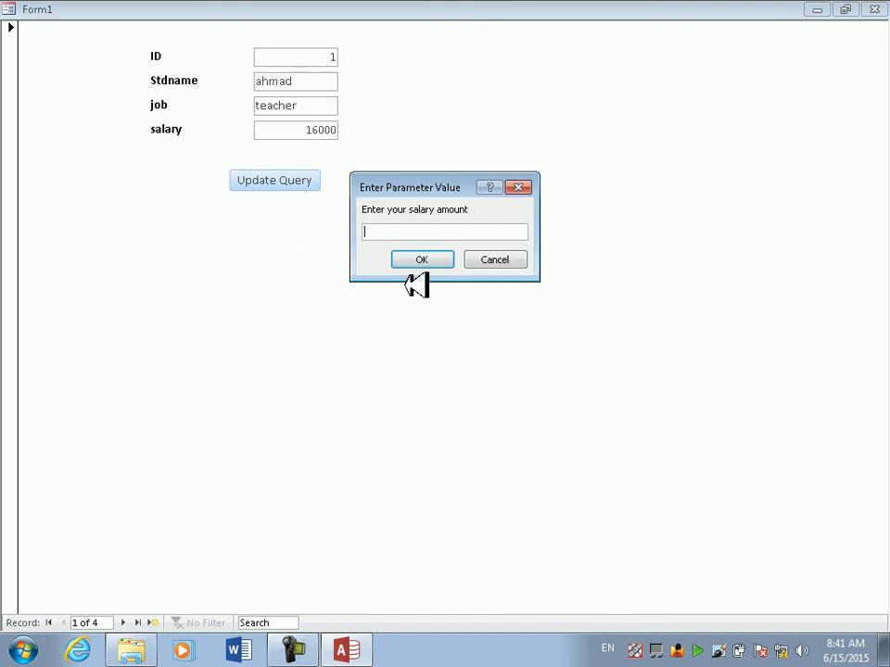
pyautogui.moveTo(441, 189); pyautogui.dragTo(465, 292)
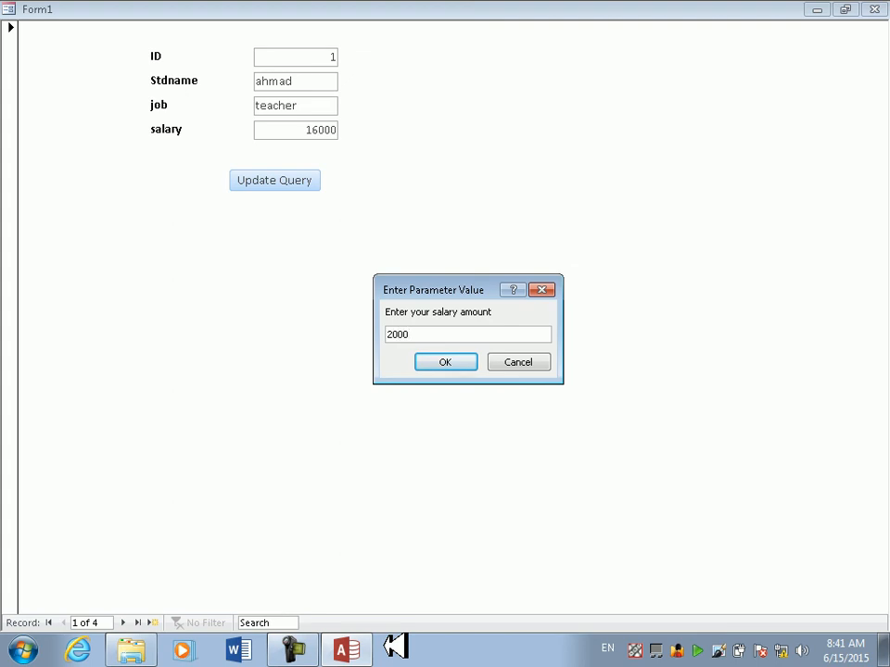
pyautogui.press('Return')
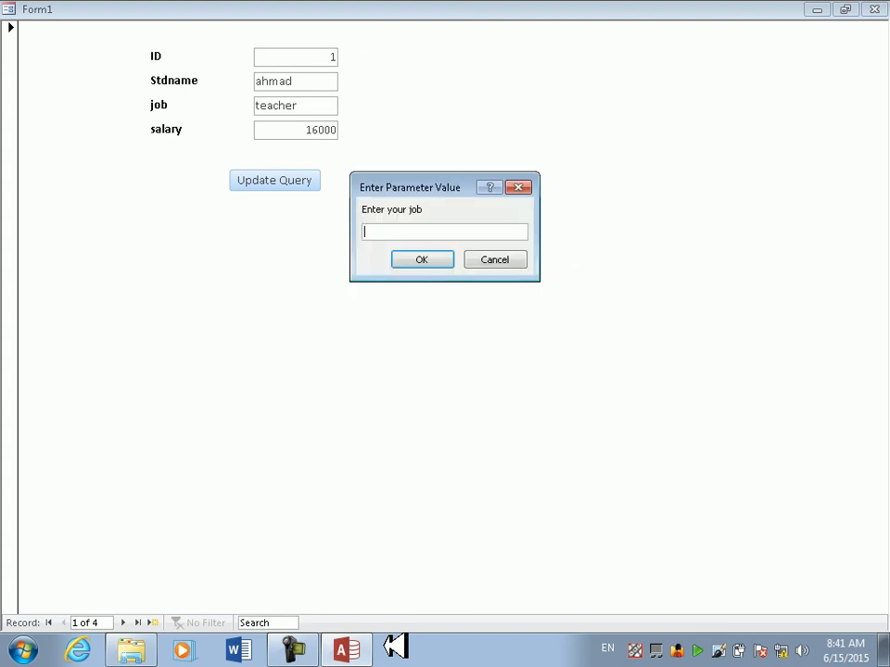
pyautogui.write('teacher')
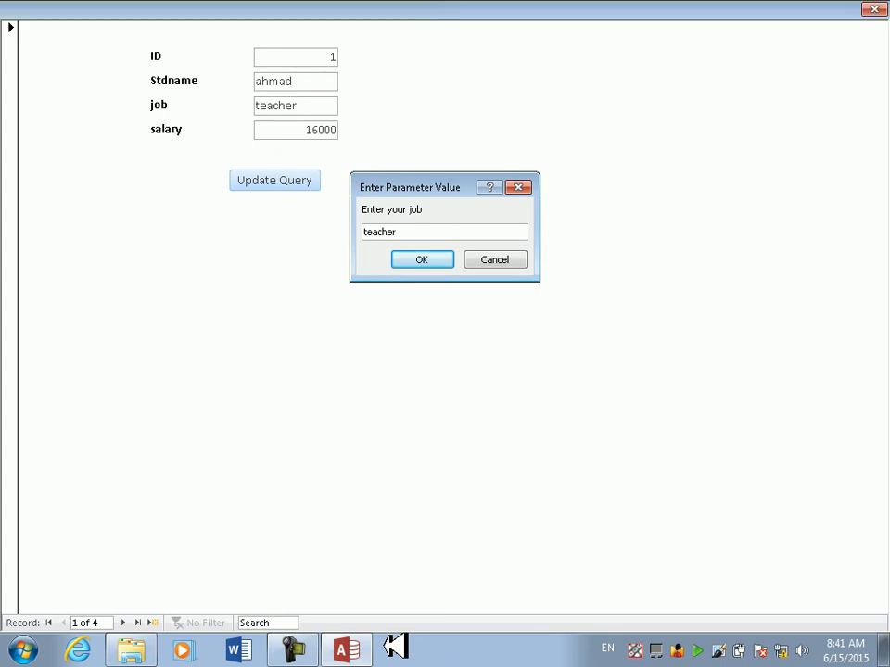
pyautogui.press('Return')
pyautogui.press('Return')
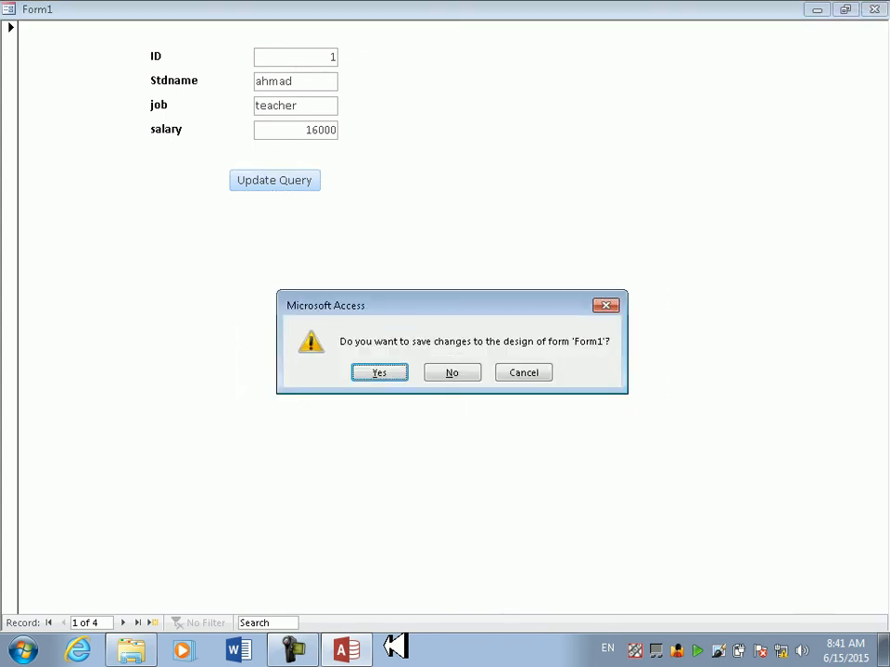
pyautogui.press('Return')
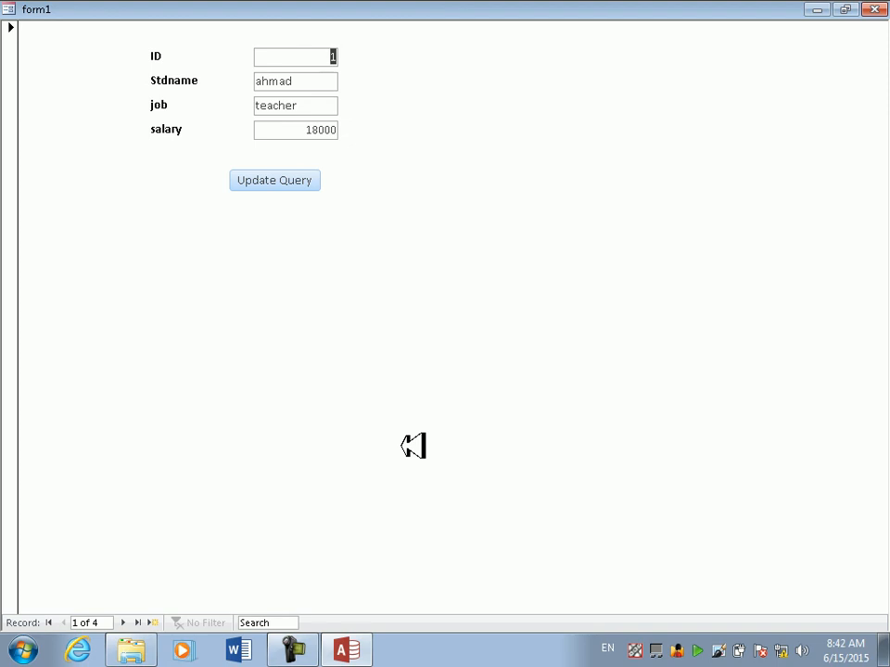
# Close the reopened form
pyautogui.click(874, 10)
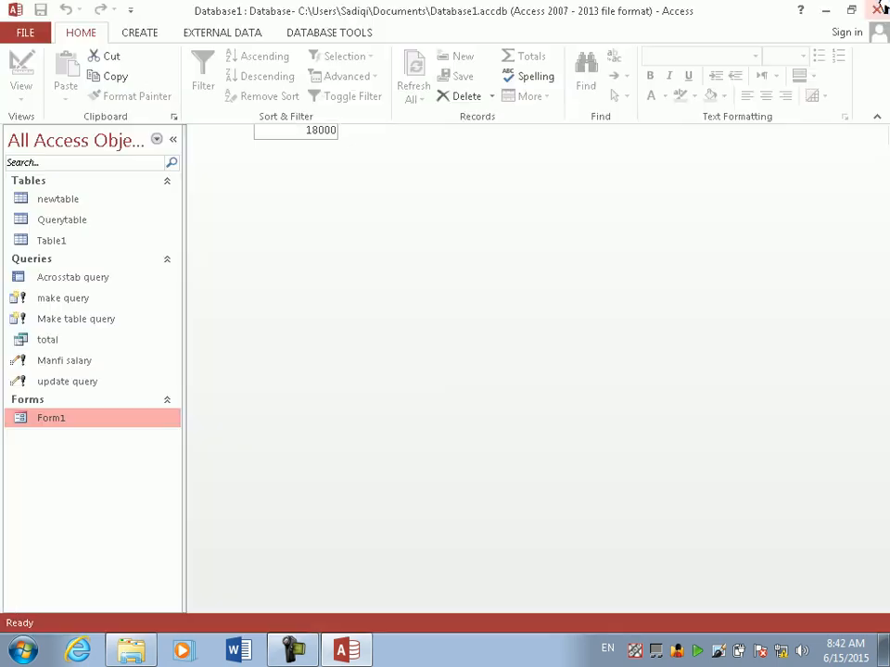
pyautogui.click(313, 650)
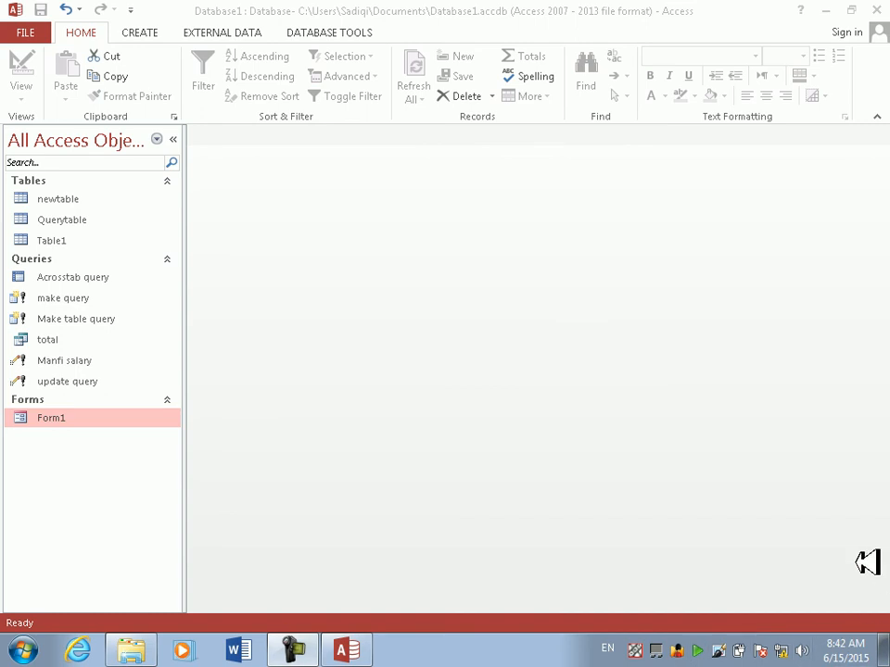